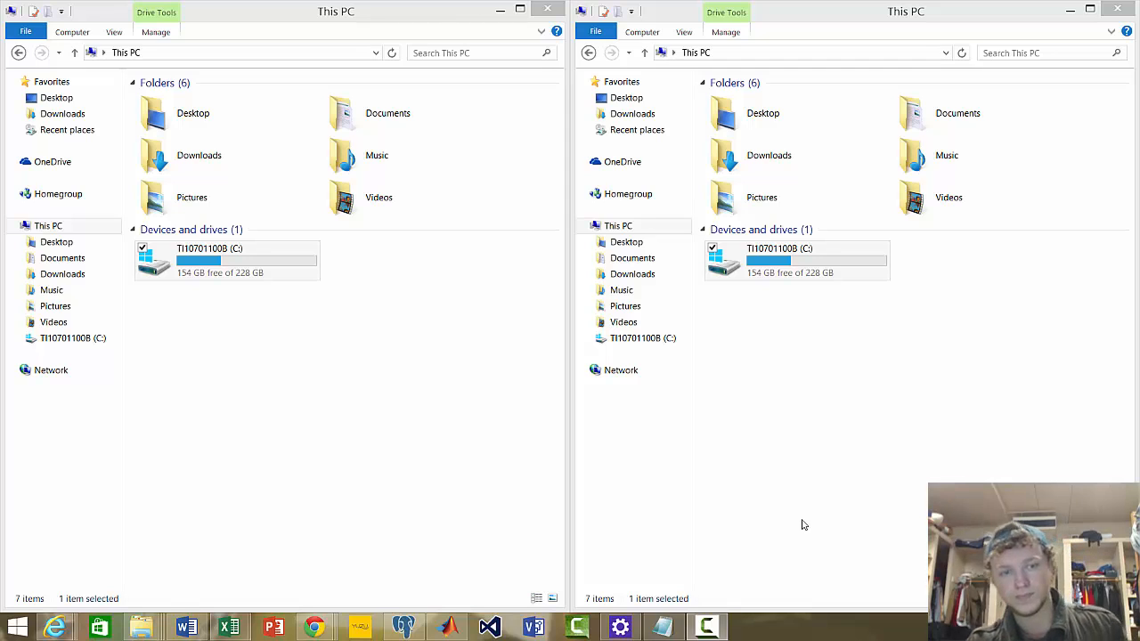
- Find the extracted Adempiere folder inside Downloads\Adempiere_370LTS and select it
double_click(192, 265)
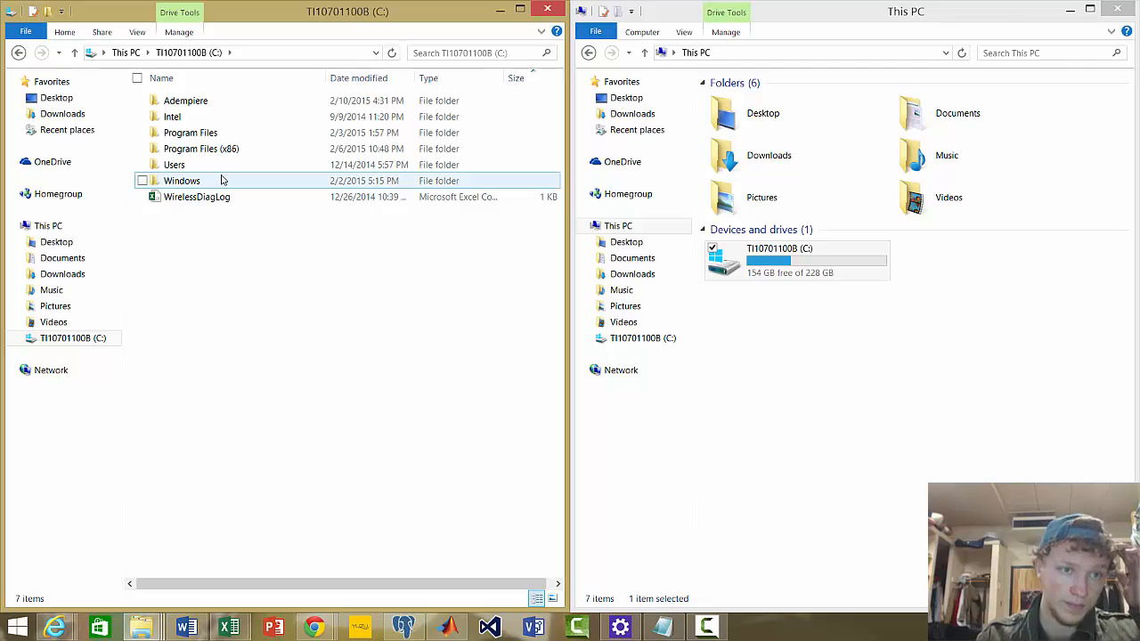
double_click(201, 134)
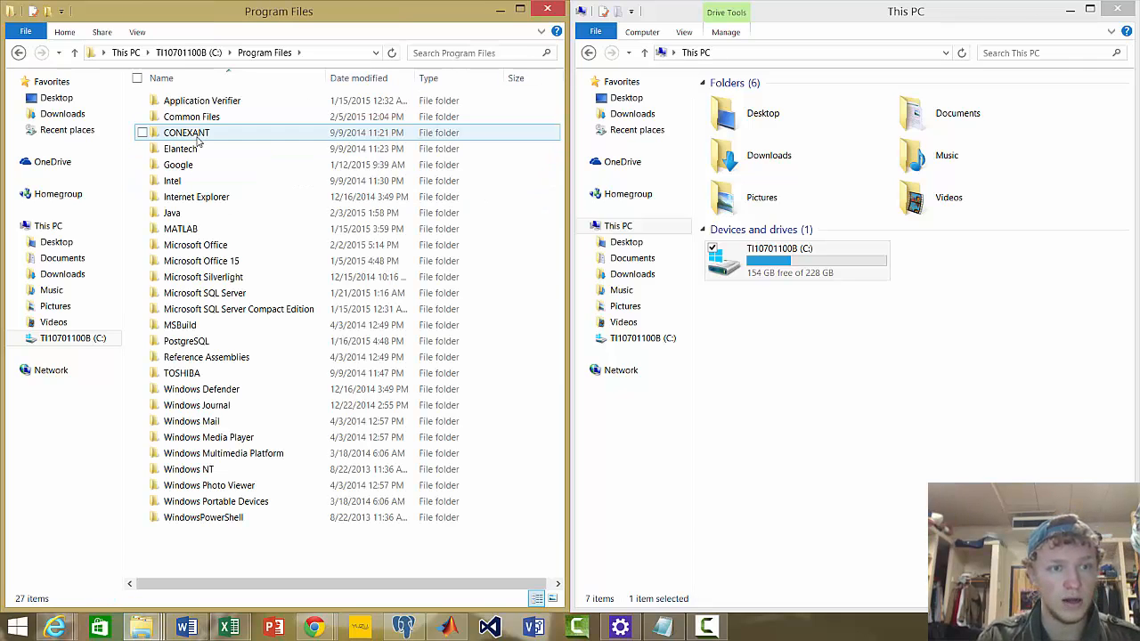
click(62, 273)
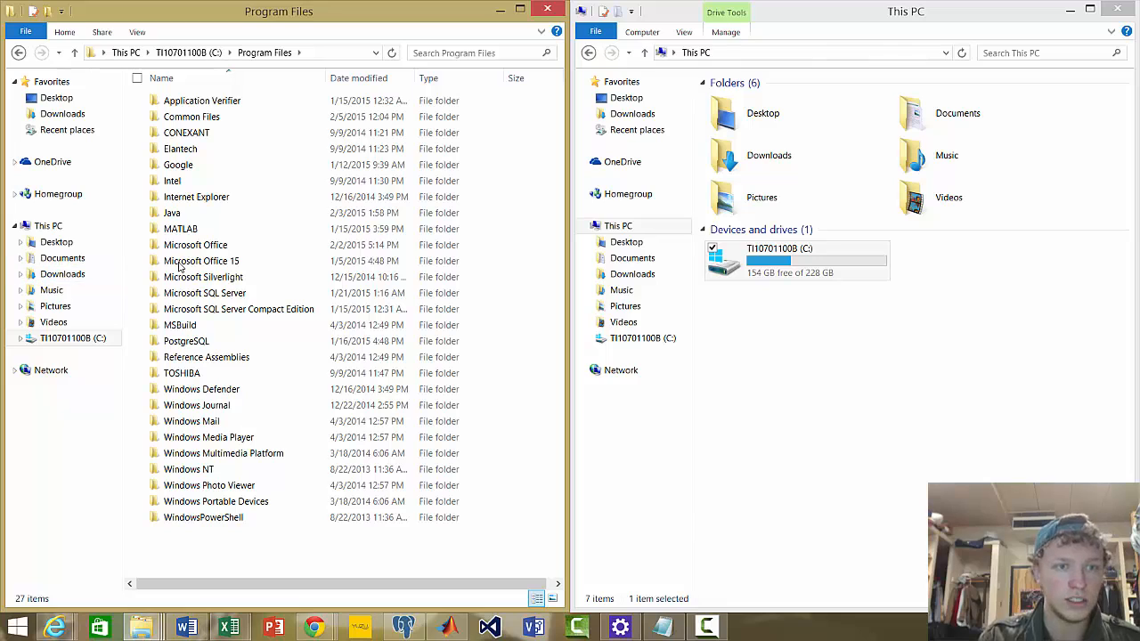
click(83, 274)
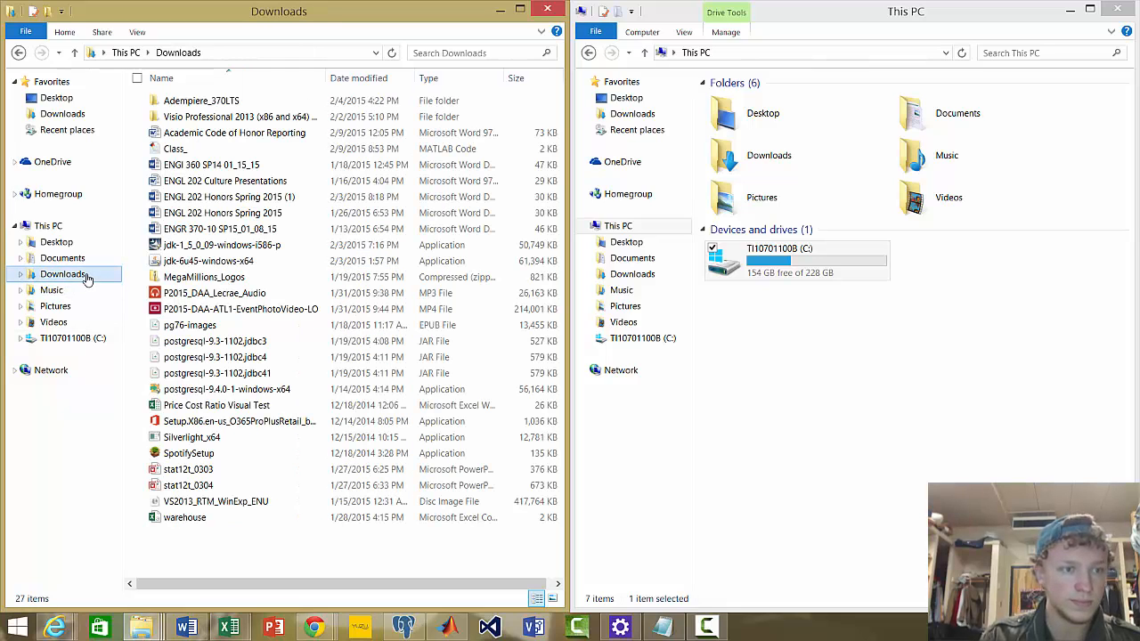
double_click(220, 104)
click(207, 104)
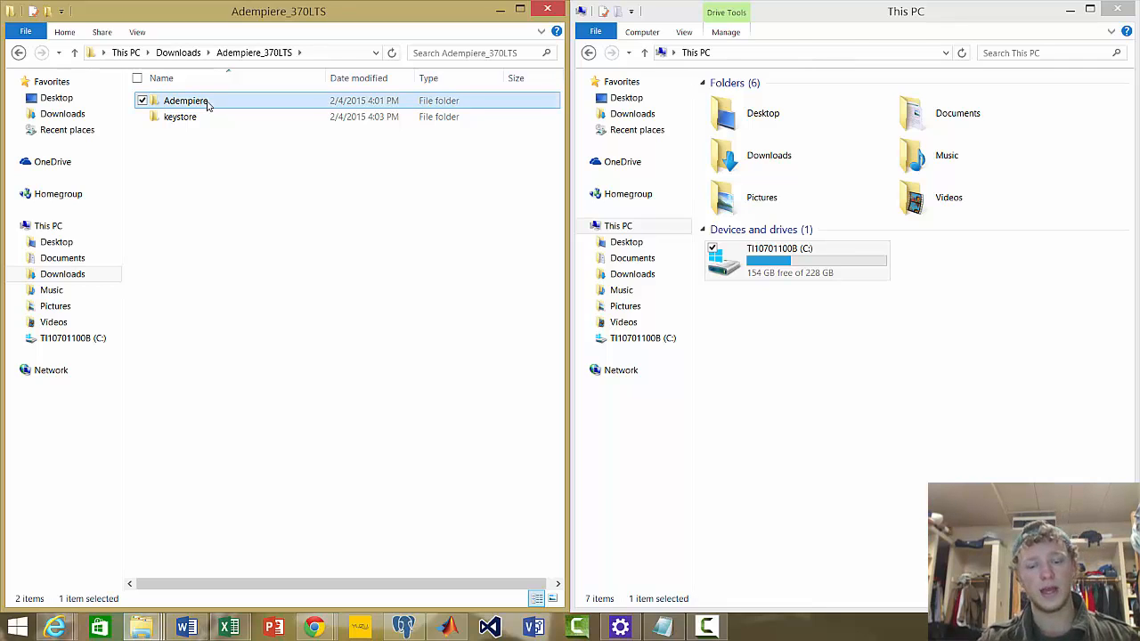
right_click(206, 104)
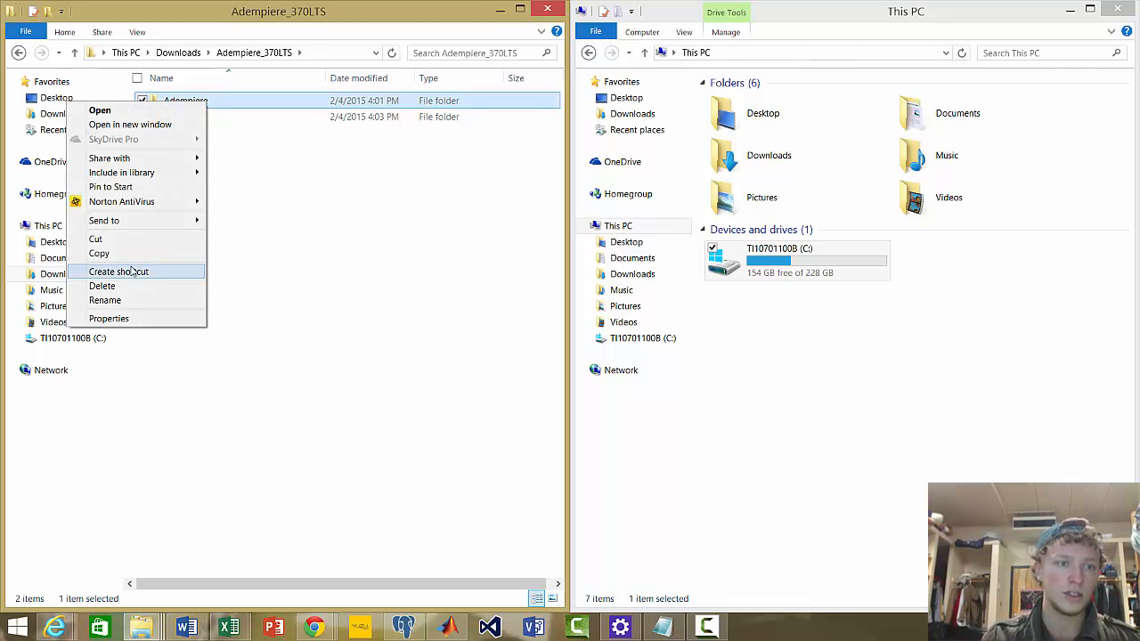
click(351, 223)
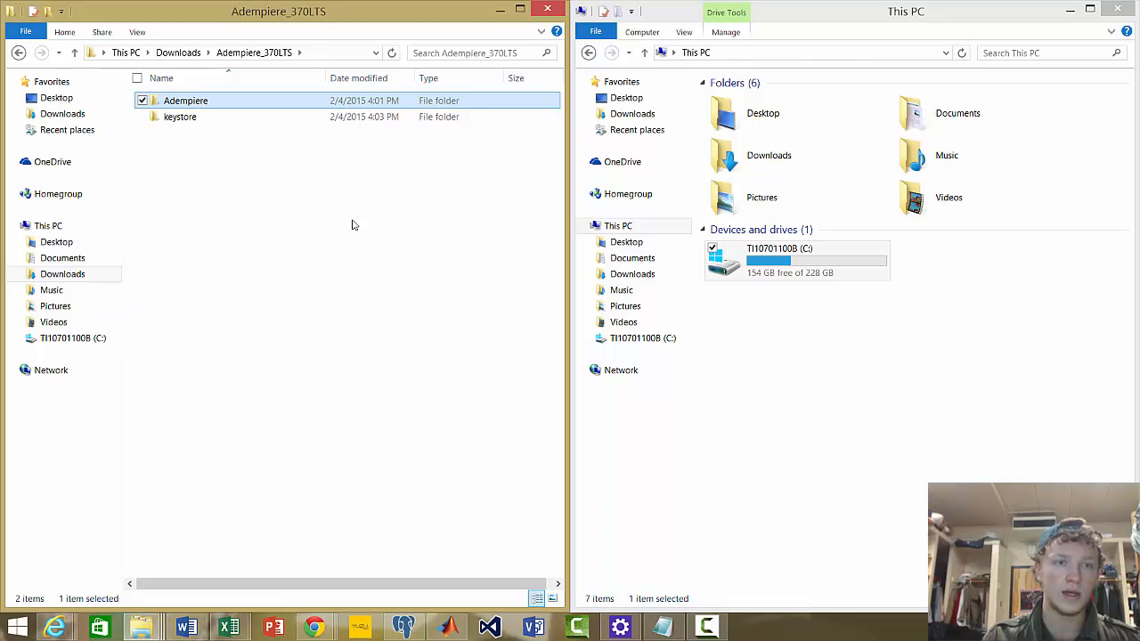
- Open the Java JDK folder C:\Program Files\Java\jdk1.6.0_45 in the first File Explorer window
click(134, 53)
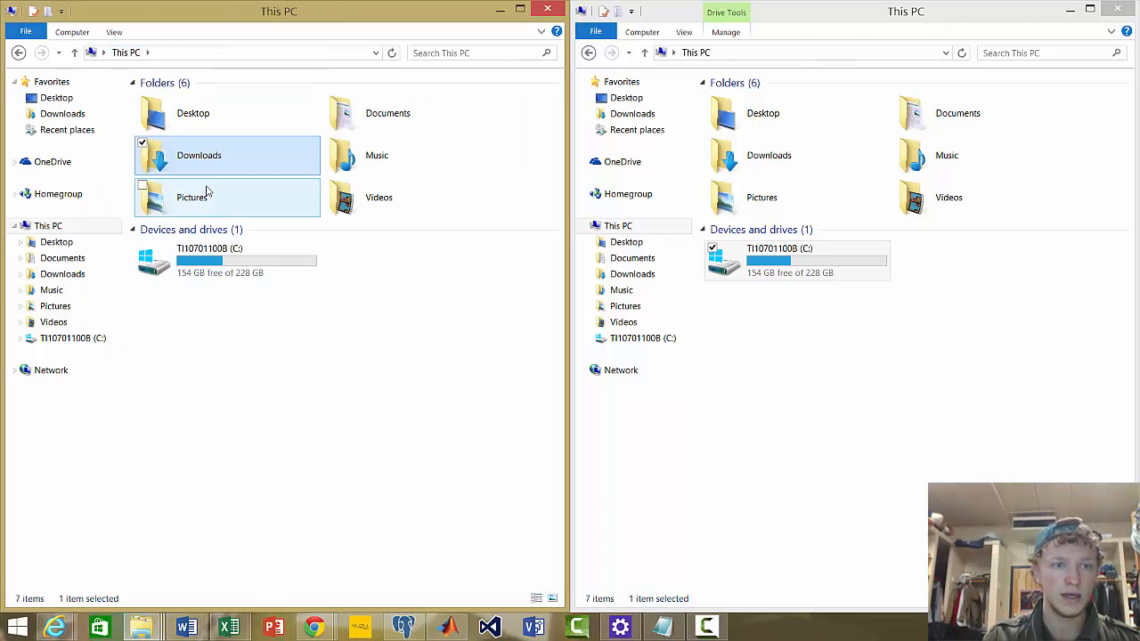
double_click(214, 265)
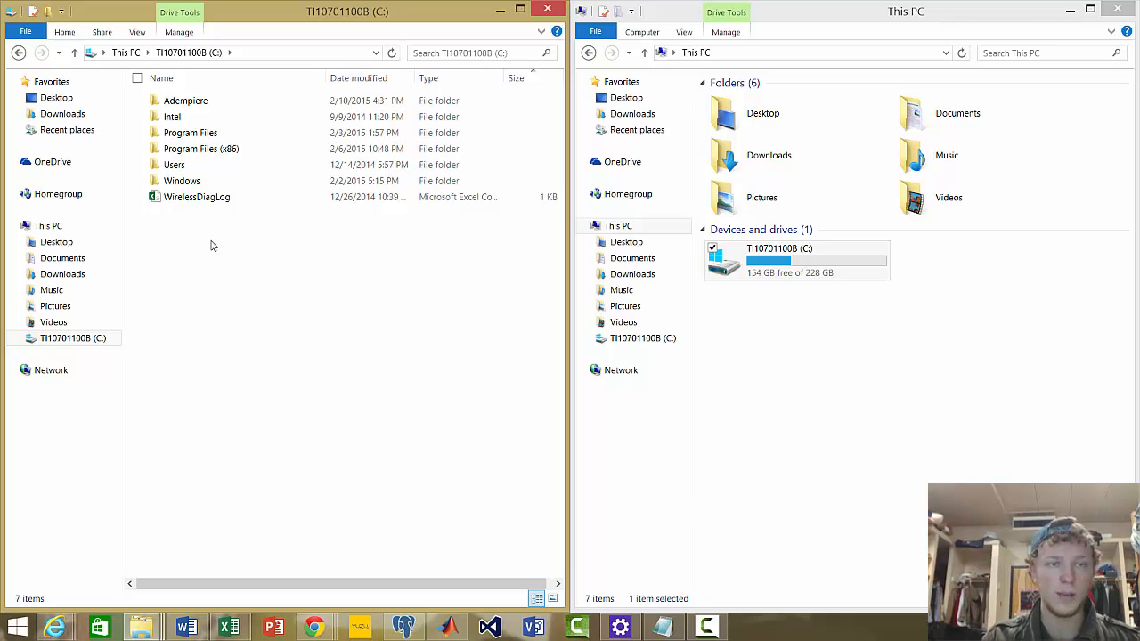
double_click(214, 132)
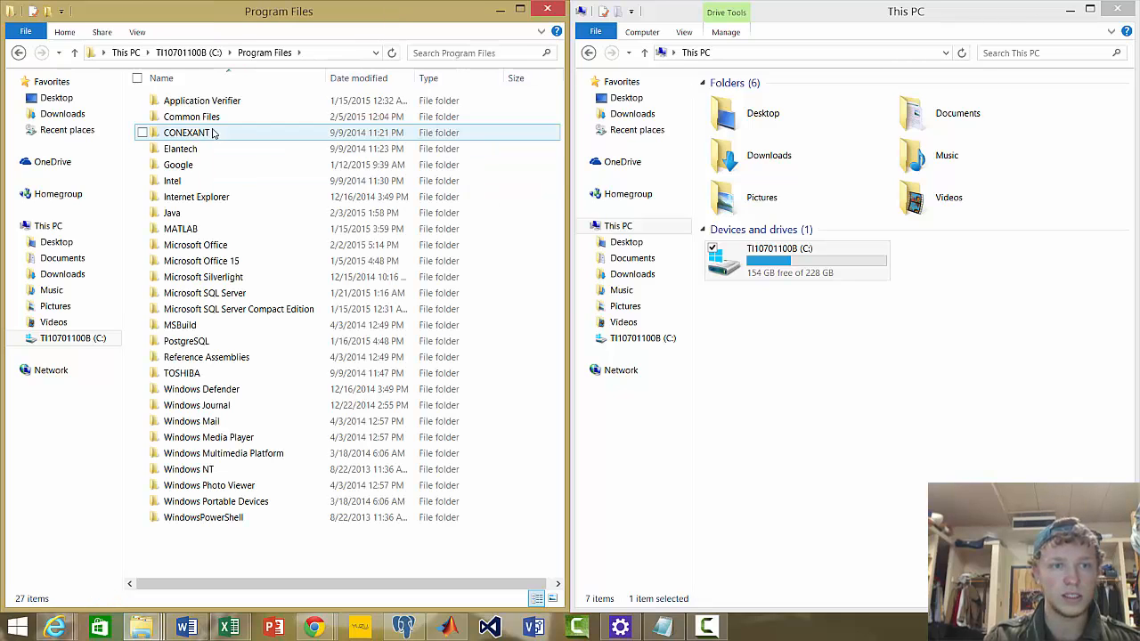
double_click(177, 214)
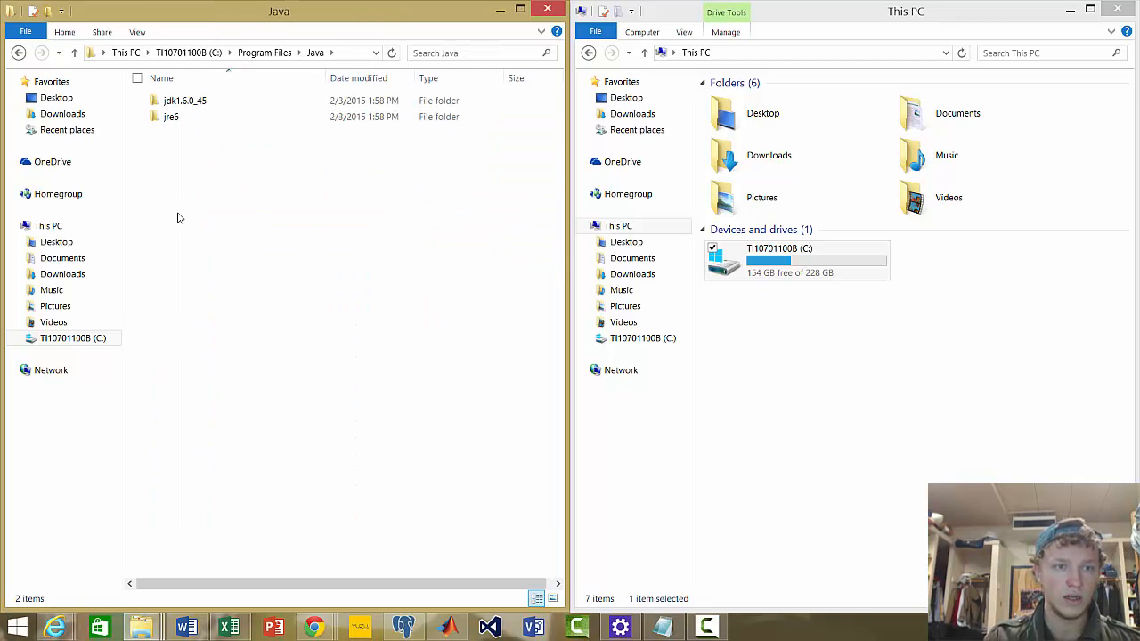
double_click(202, 100)
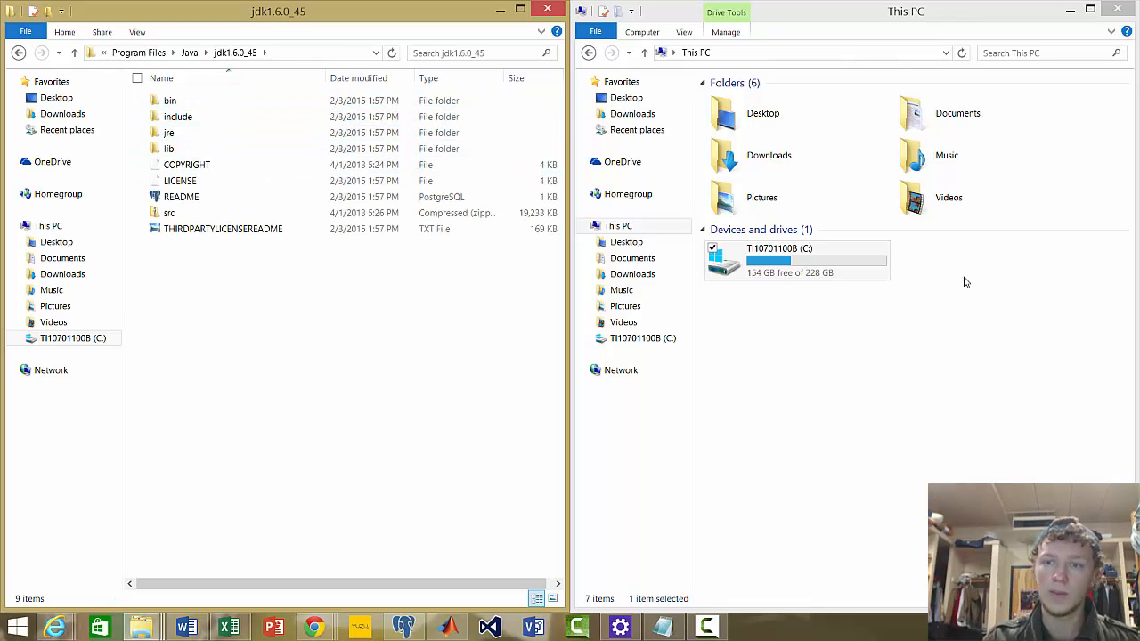
- Open the PostgreSQL folder C:\Program Files\PostgreSQL\9.4 in the second File Explorer window
double_click(820, 264)
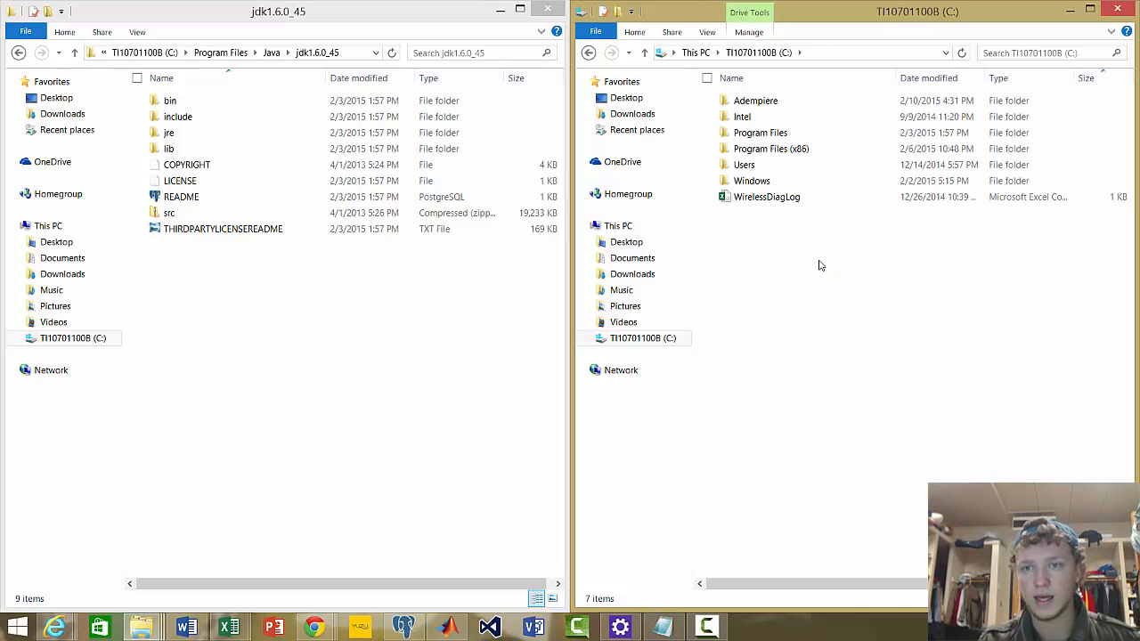
double_click(790, 133)
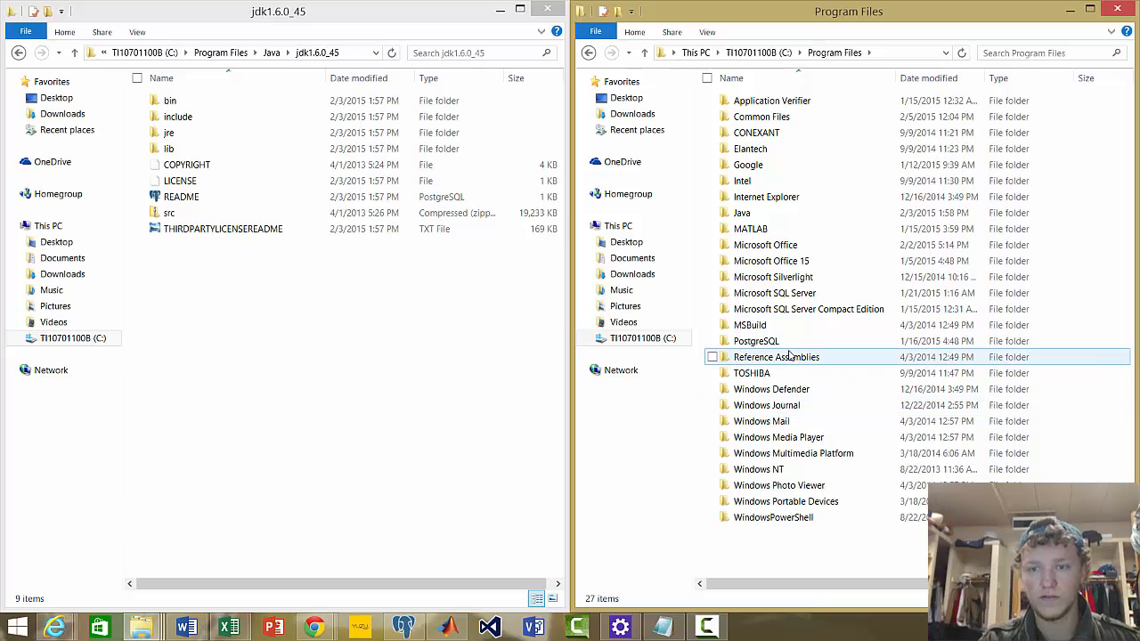
double_click(776, 342)
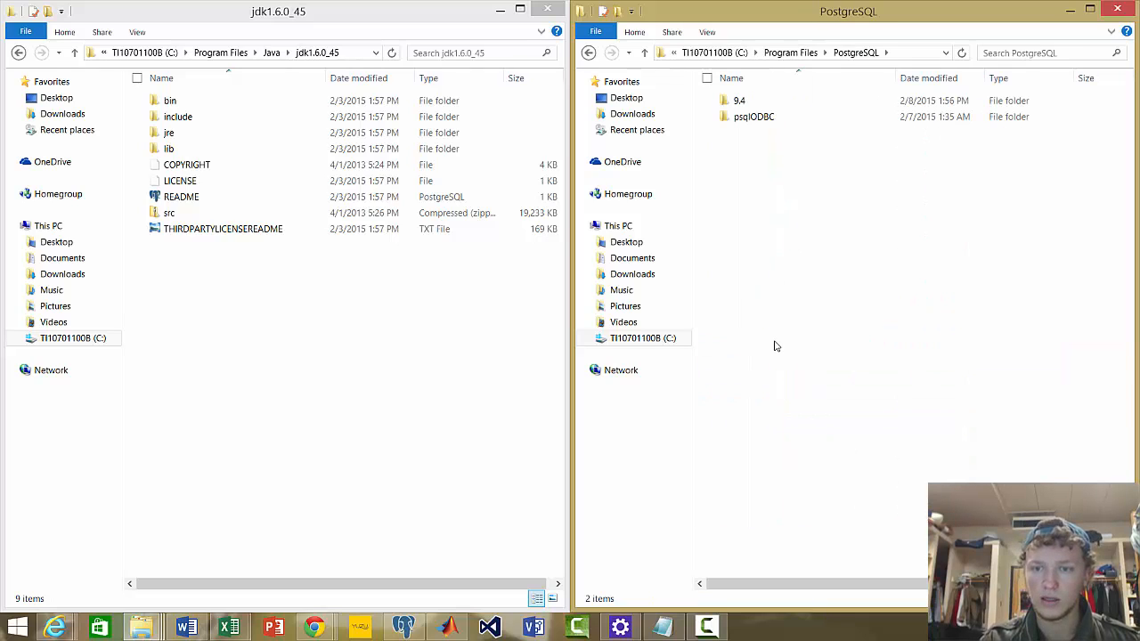
double_click(732, 101)
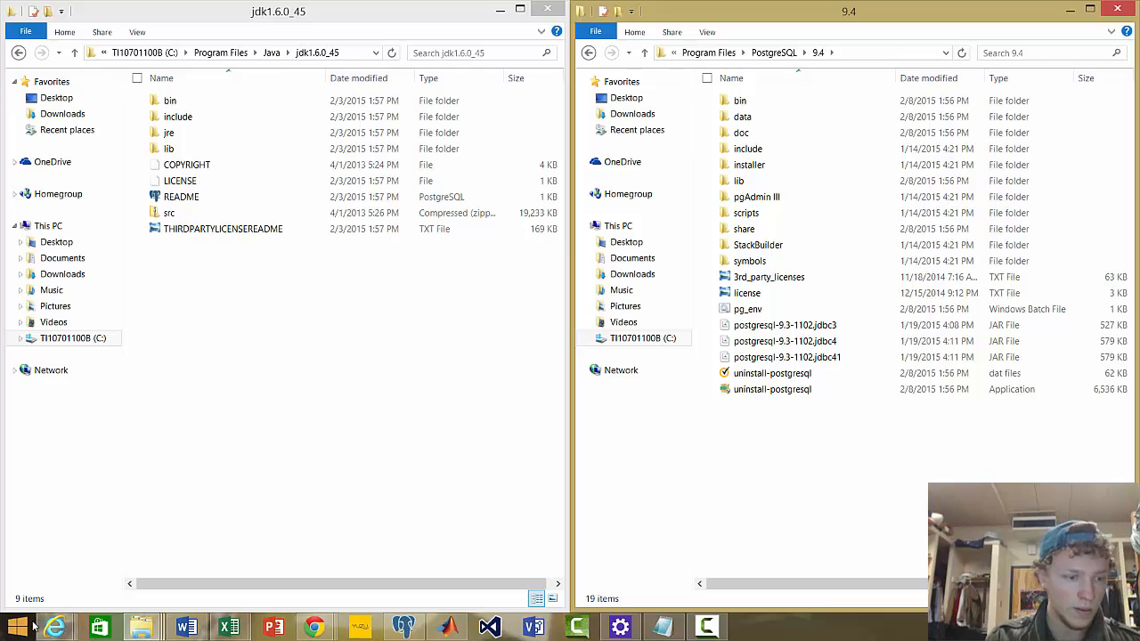
- Open the properties of This PC from a new File Explorer window and bring up the Environment Variables in the advanced system settings
right_click(141, 628)
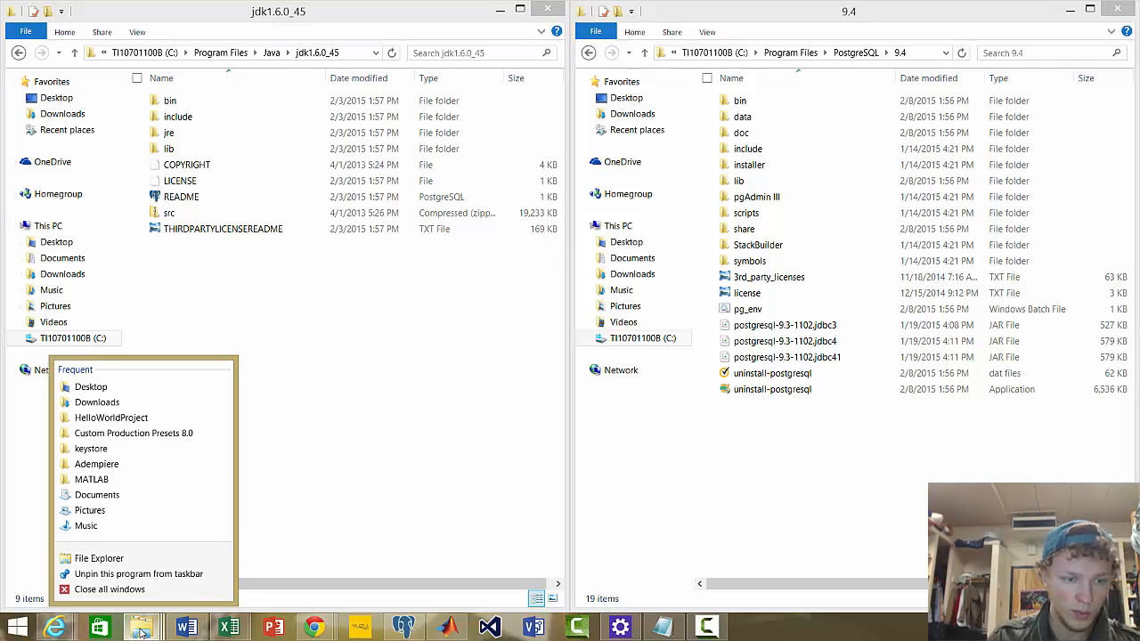
click(118, 561)
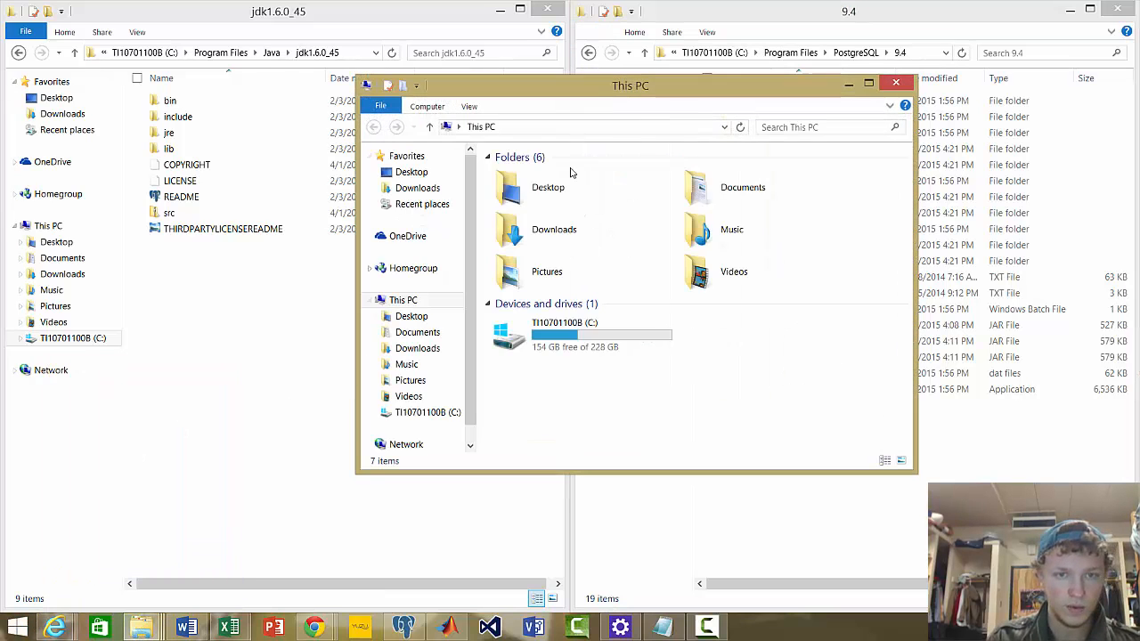
right_click(744, 394)
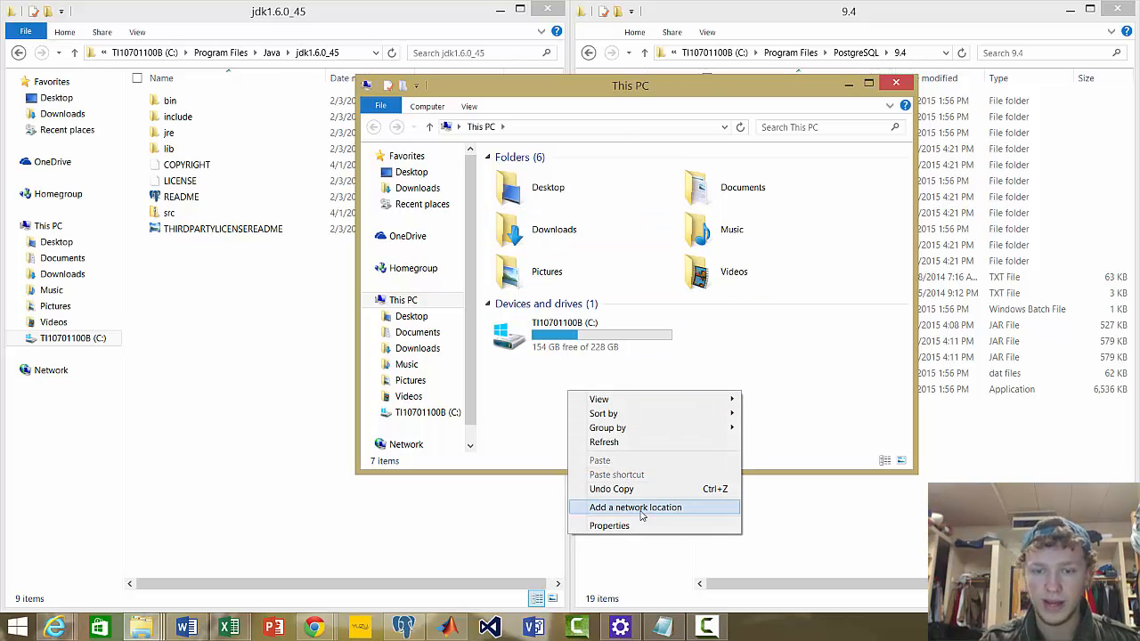
click(611, 525)
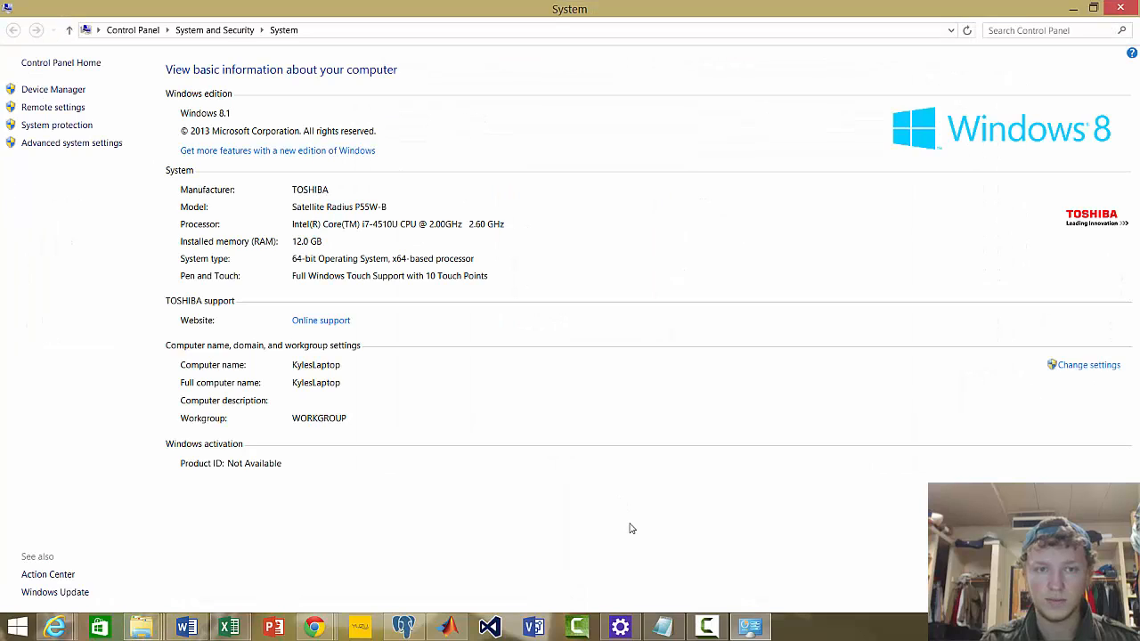
click(81, 153)
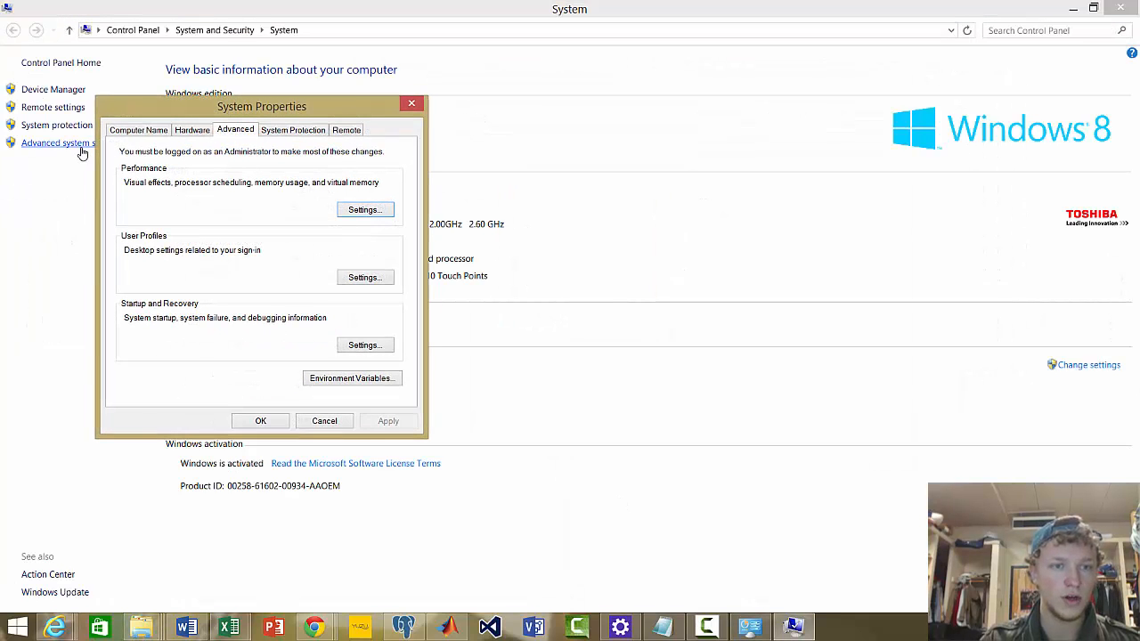
click(336, 379)
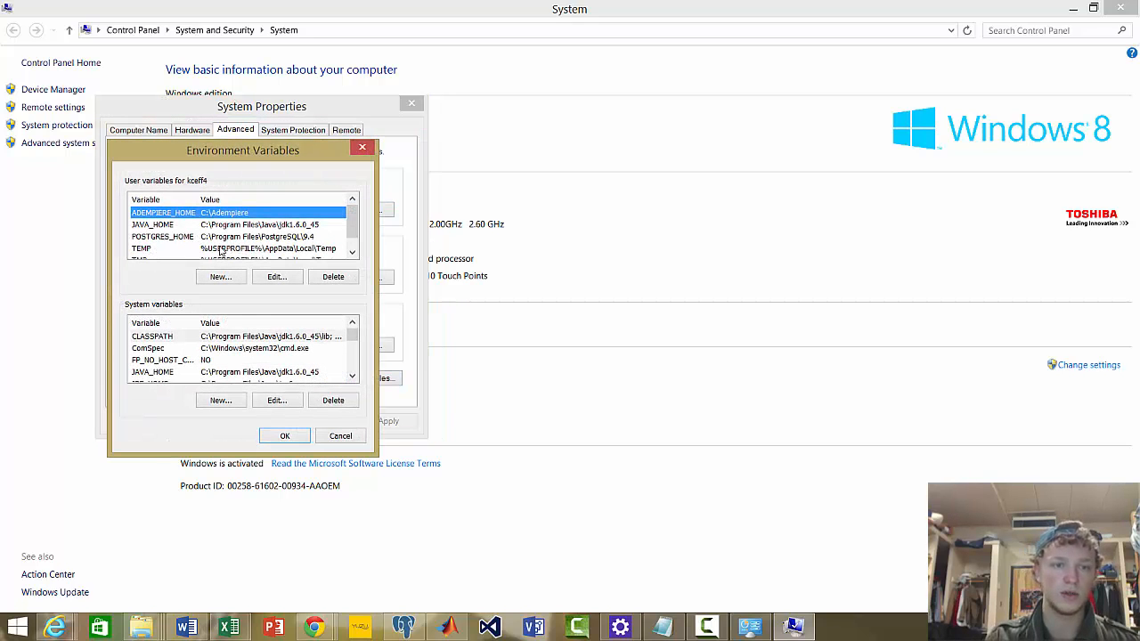
- Review the name and value of the ADEMPIERE_HOME user variable in its edit dialog and accept them
click(169, 225)
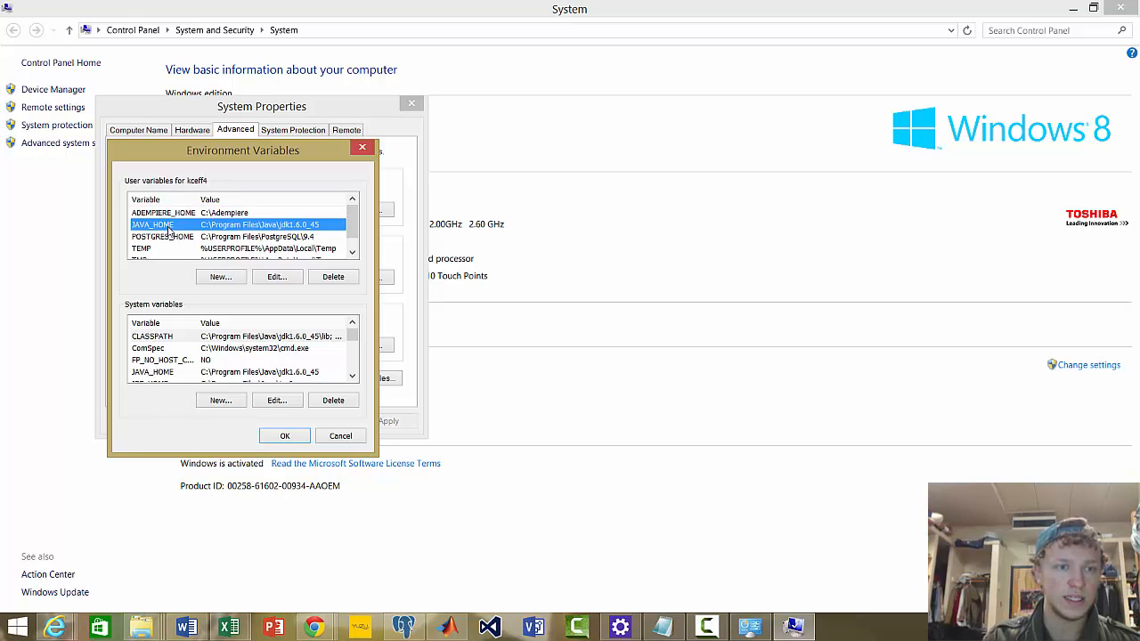
click(171, 237)
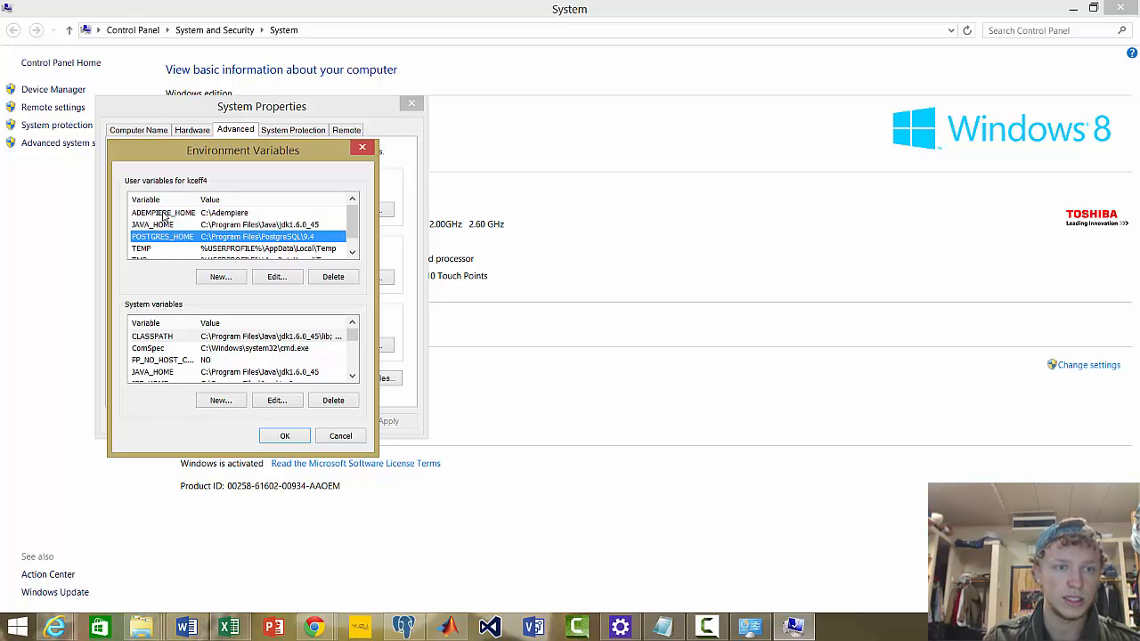
click(165, 213)
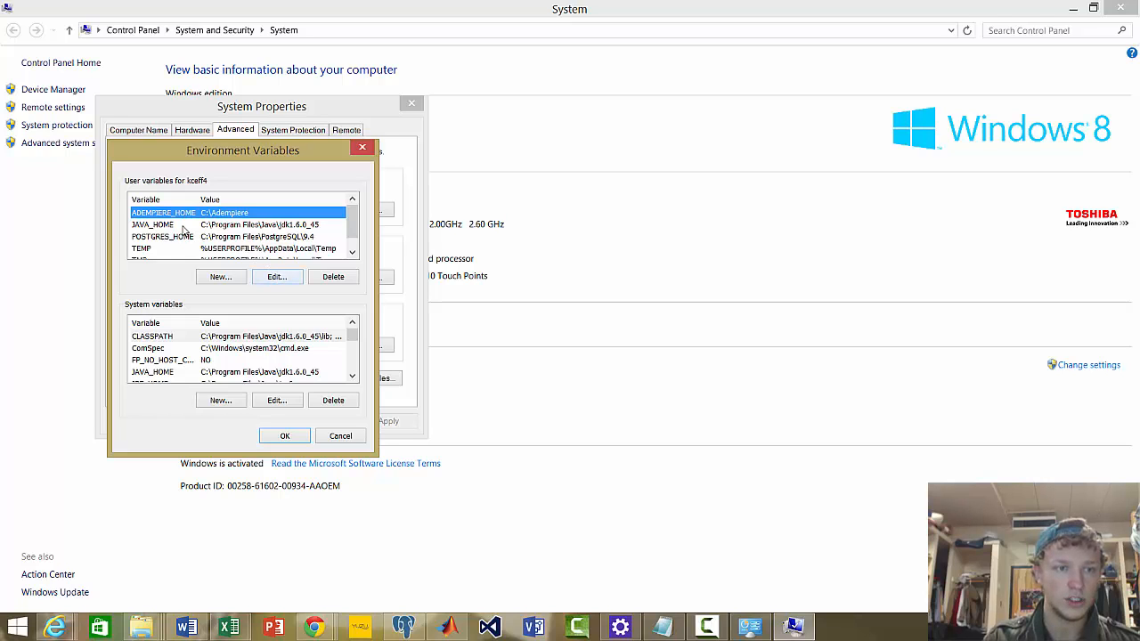
click(279, 279)
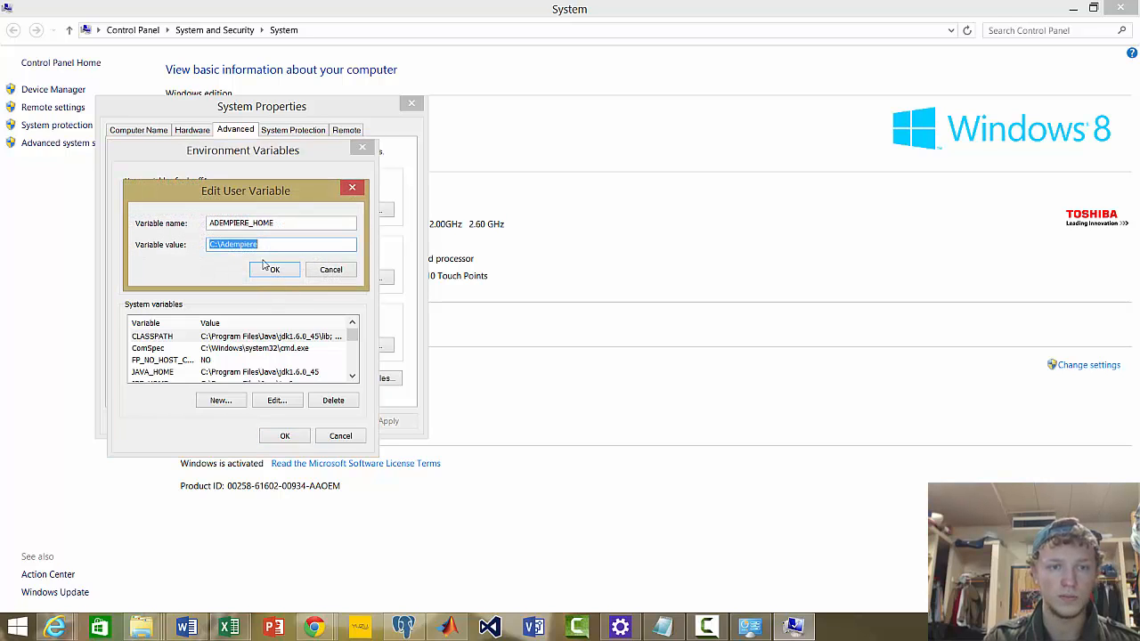
click(289, 244)
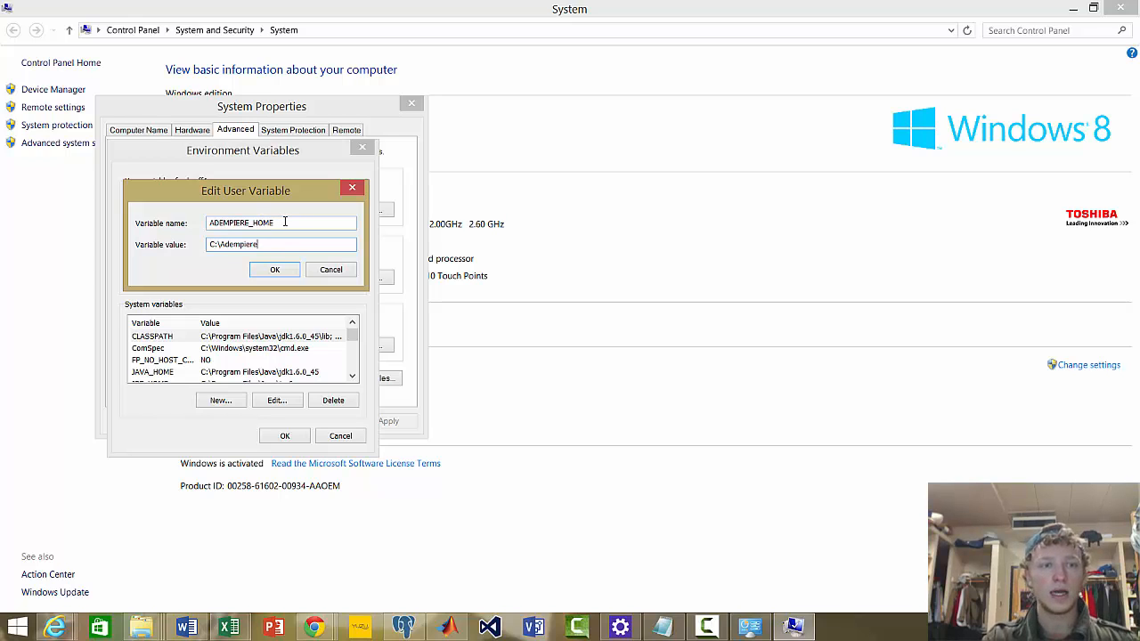
click(285, 269)
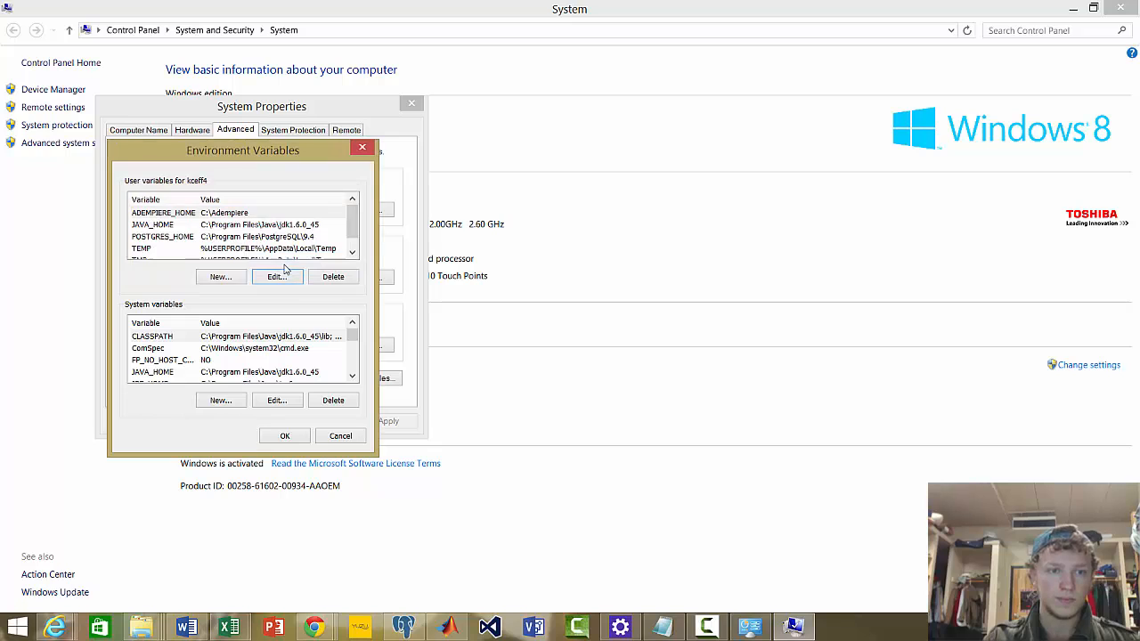
- Open the JAVA_HOME user variable for editing and copy the full path of the jdk1.6.0_45 folder from its File Explorer window
click(251, 225)
click(276, 276)
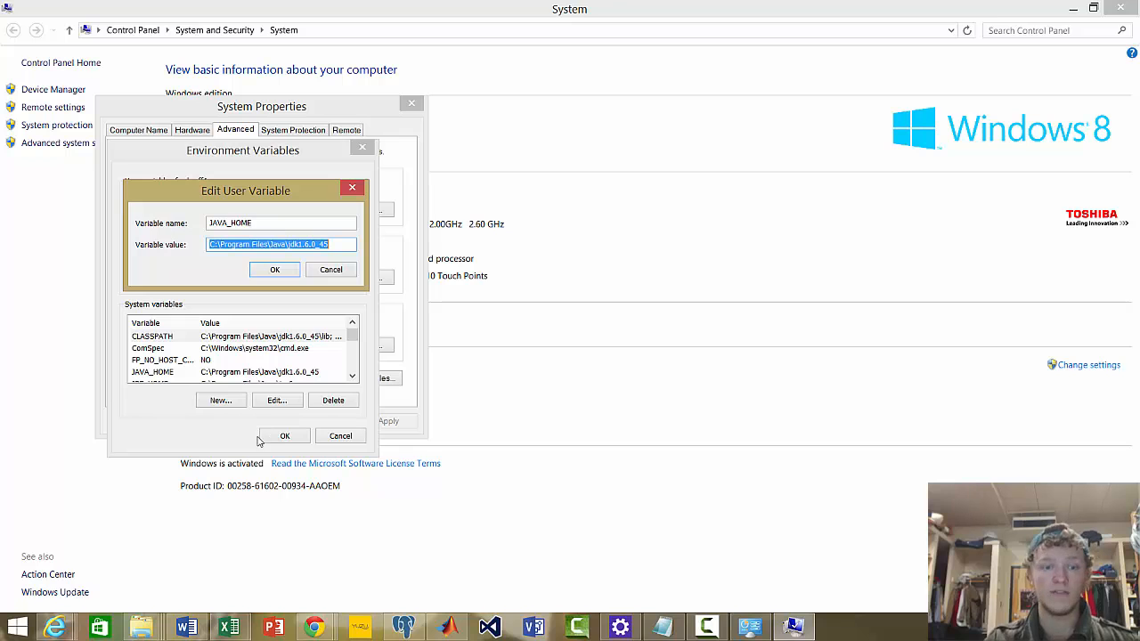
click(144, 628)
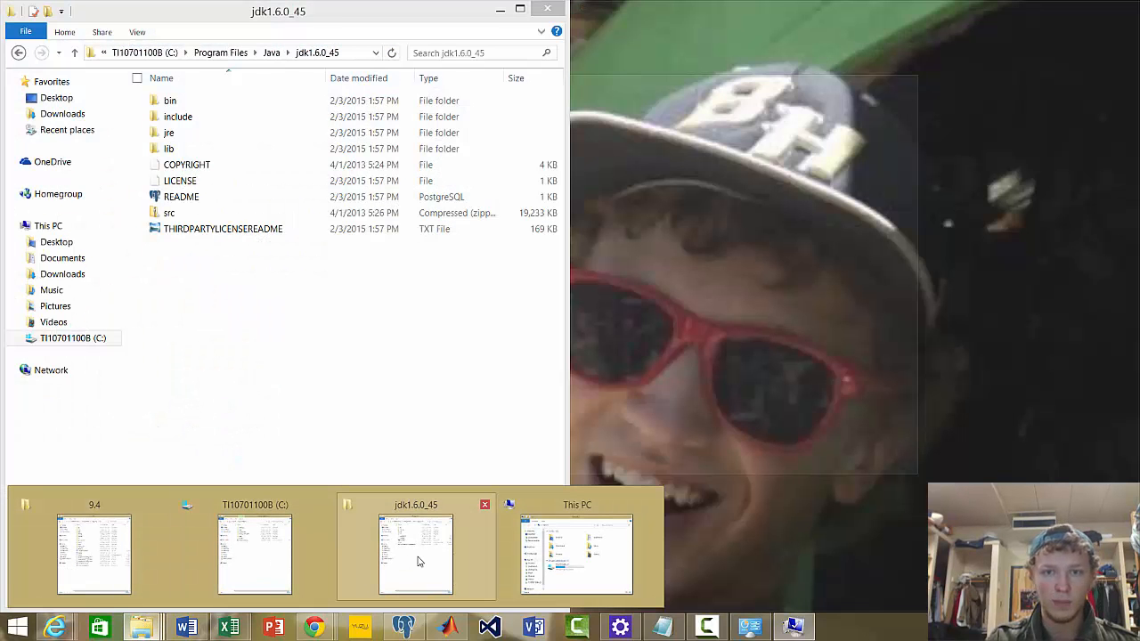
click(418, 561)
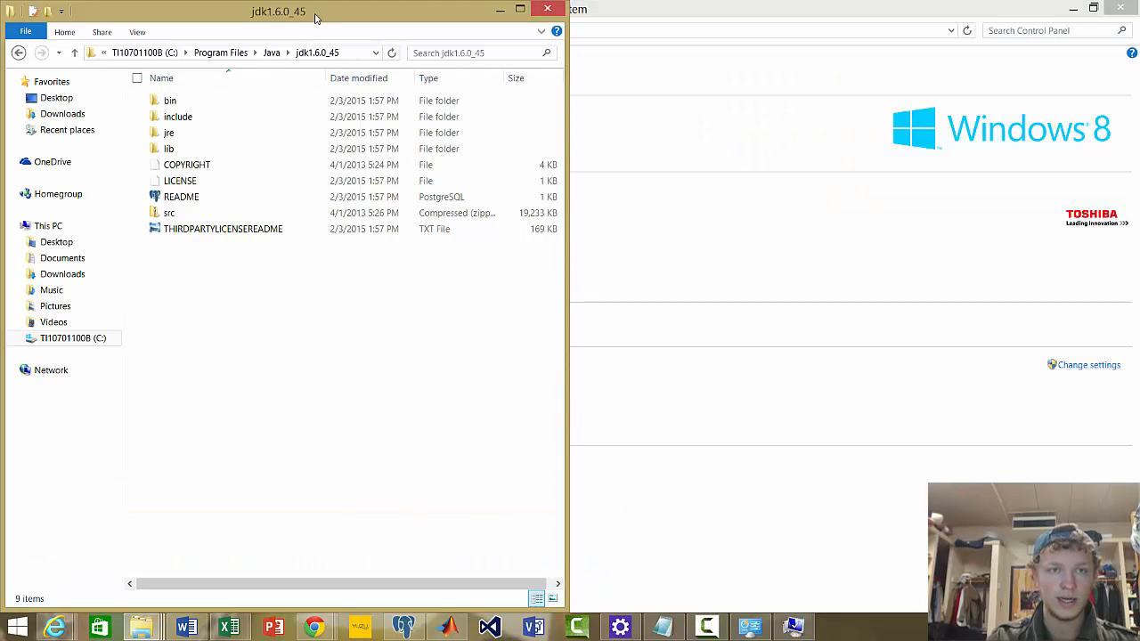
click(353, 51)
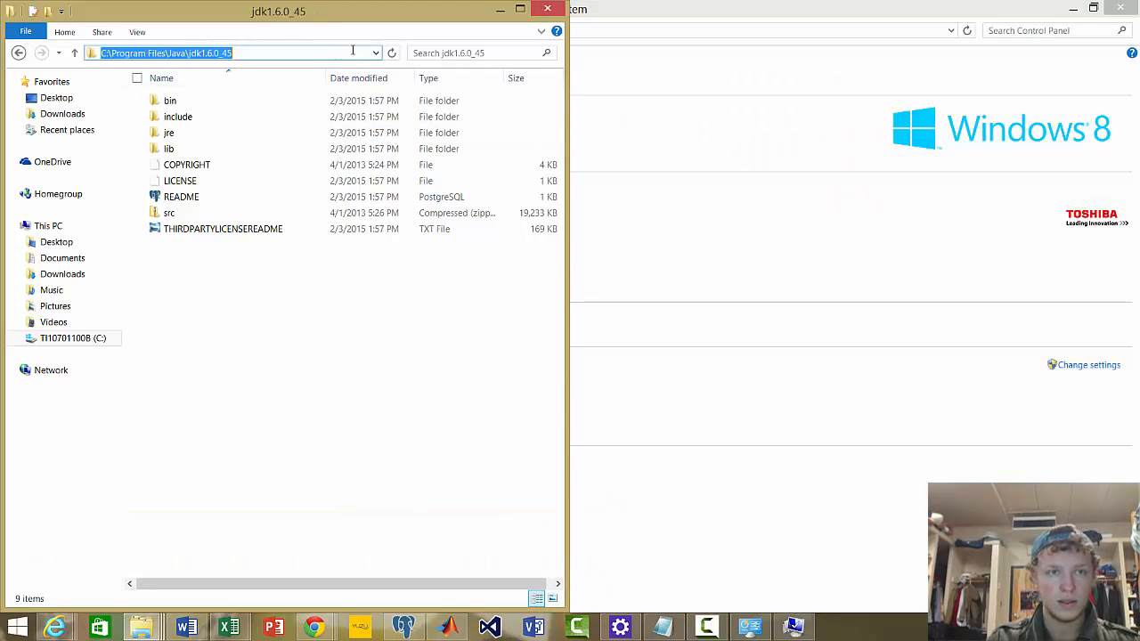
right_click(213, 59)
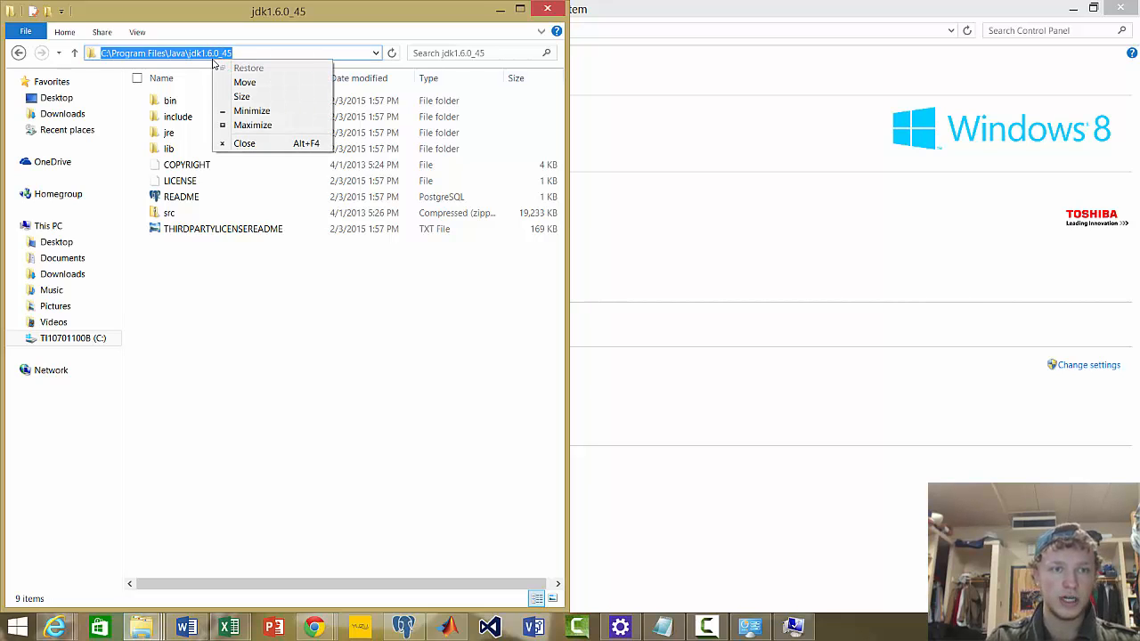
right_click(204, 55)
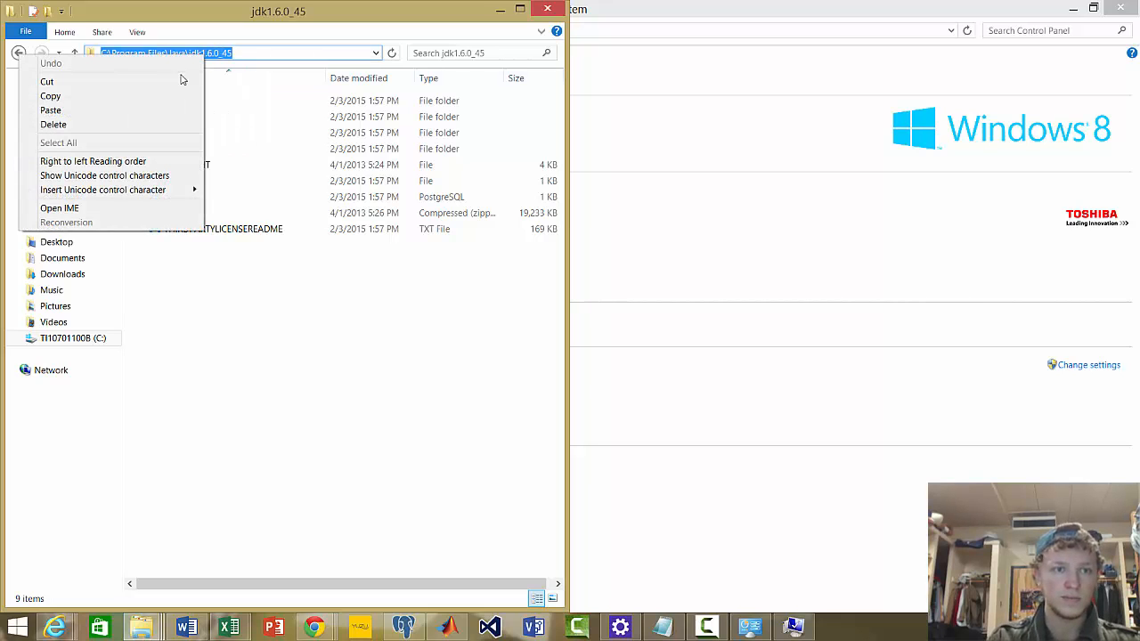
click(134, 96)
click(496, 11)
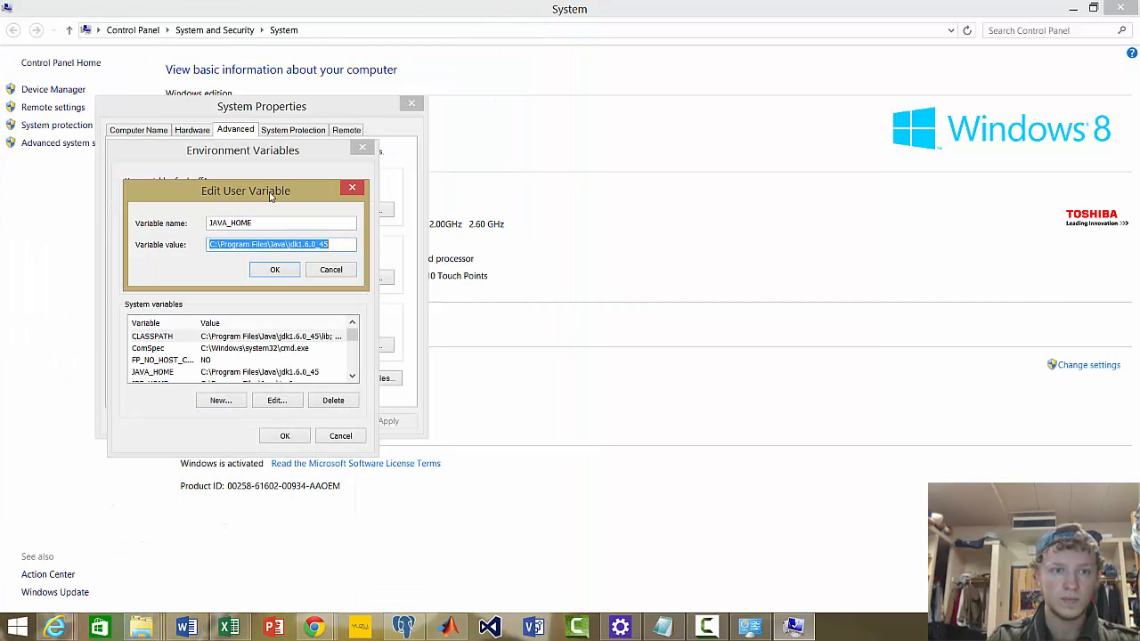
- Set the JAVA_HOME user variable's value to the copied path C:\Program Files\Java\jdk1.6.0_45 and accept it
key(ctrl+v)
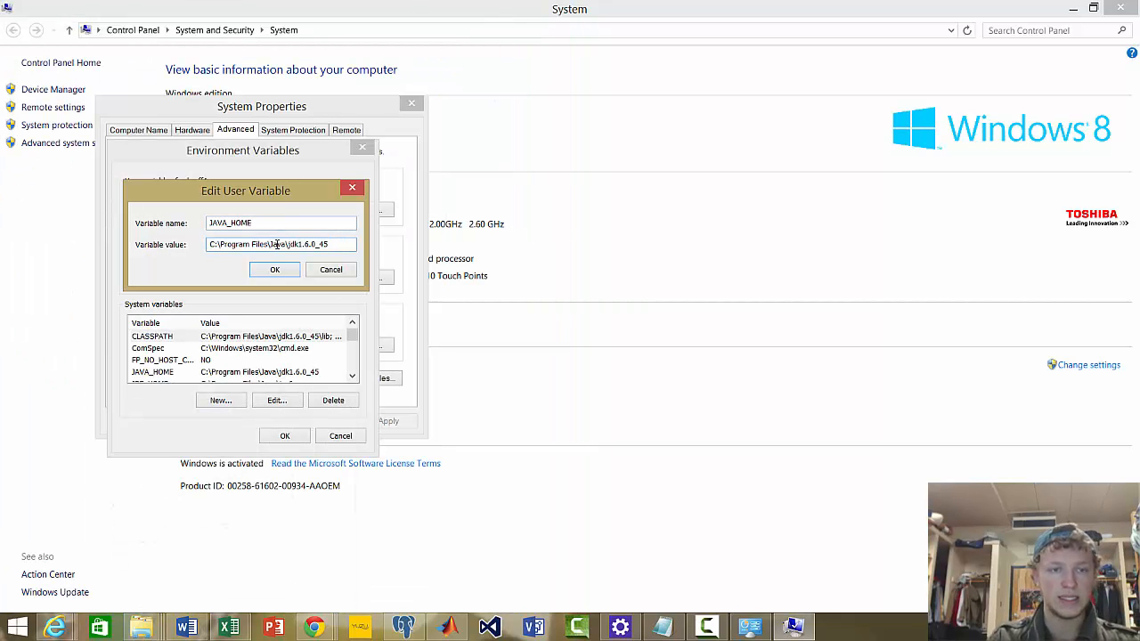
click(275, 269)
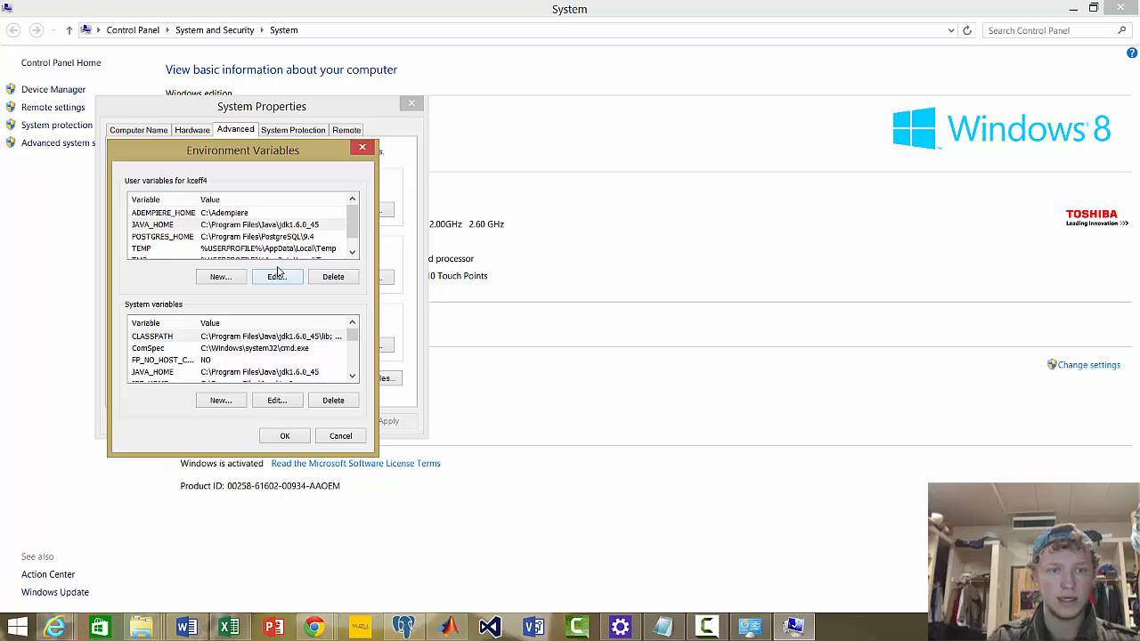
- Compare the POSTGRES_HOME user variable's value with the full path of the PostgreSQL 9.4 folder in File Explorer and accept the variable
click(237, 236)
click(276, 276)
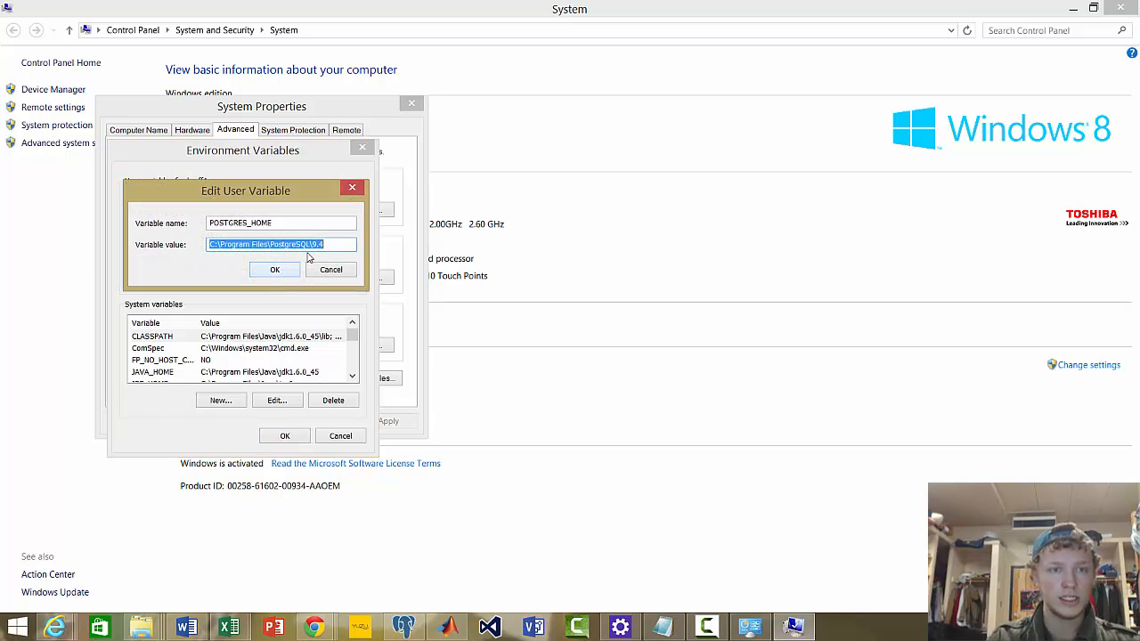
click(140, 627)
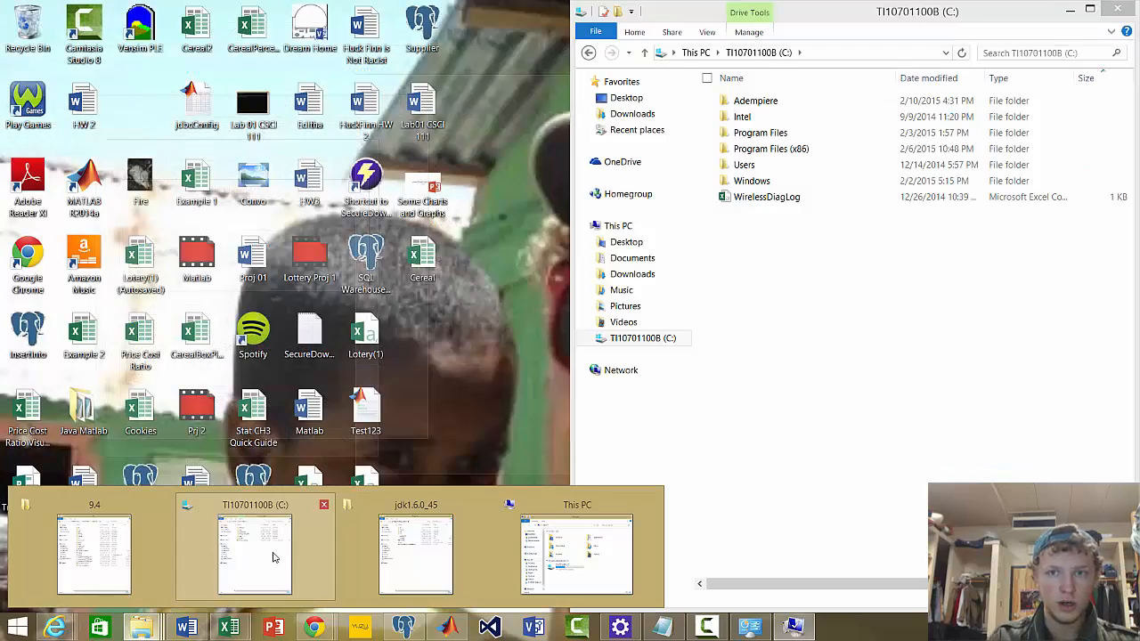
mouse_move(410, 546)
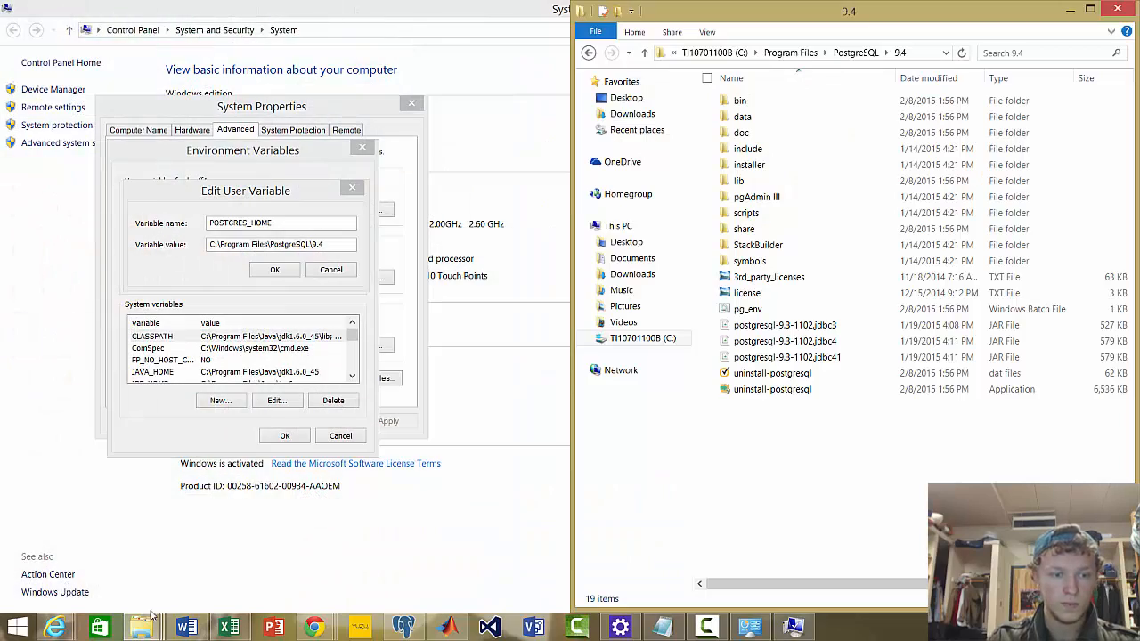
click(107, 552)
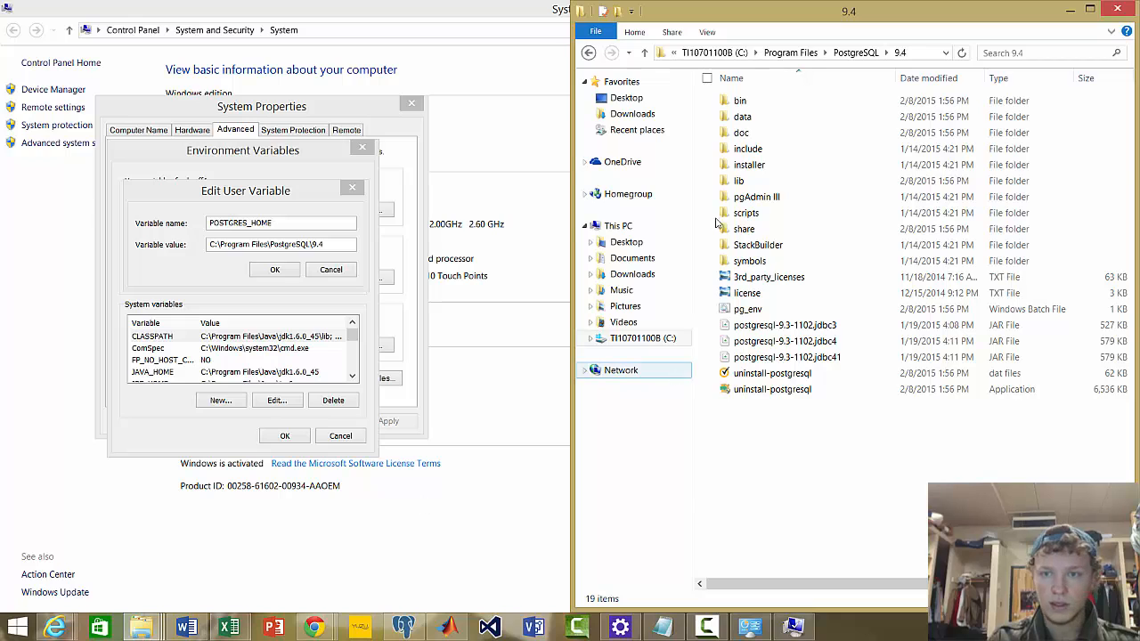
click(931, 51)
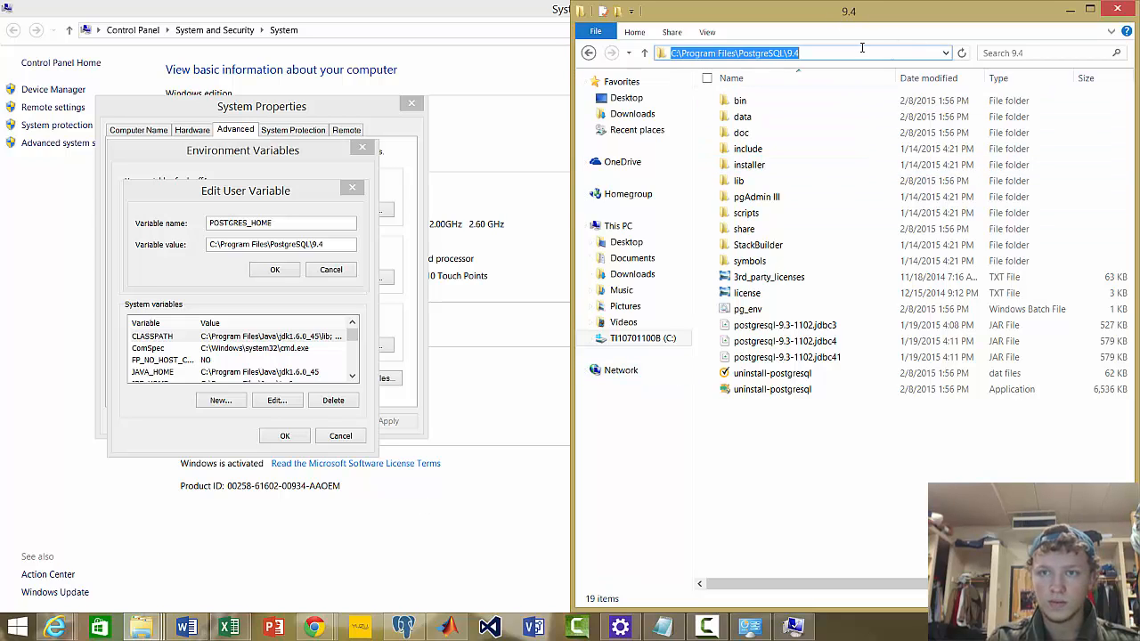
click(1076, 9)
click(275, 270)
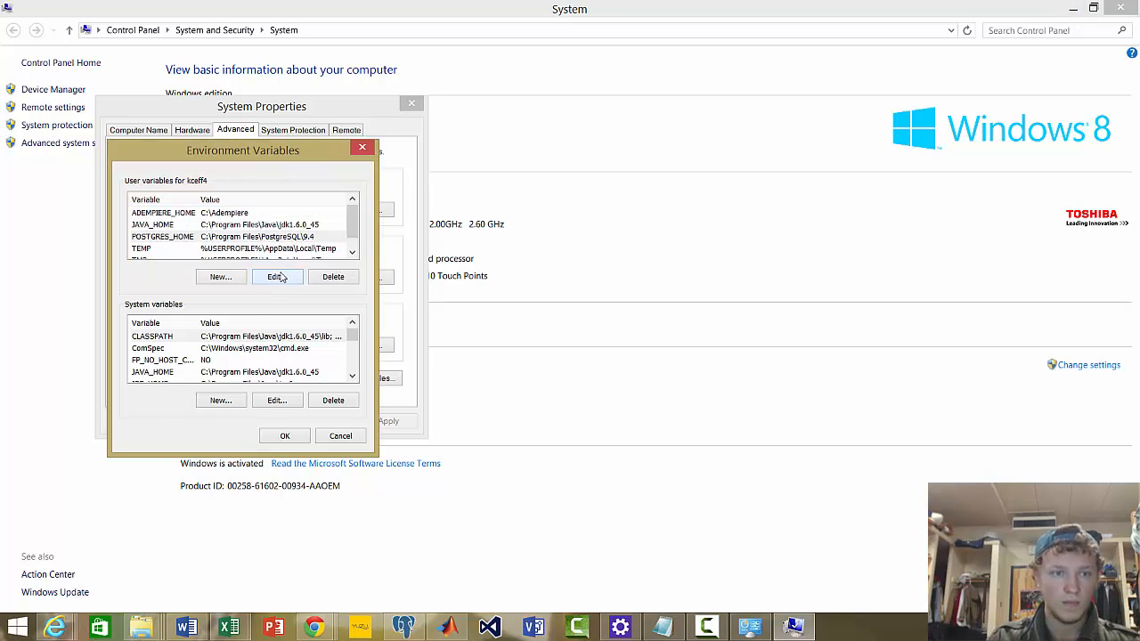
- Find the Path system variable, view its value in the edit dialog and cancel the dialog
click(263, 351)
key(Down)
key(Down)
key(Down)
key(Down)
key(Down)
key(Down)
key(Down)
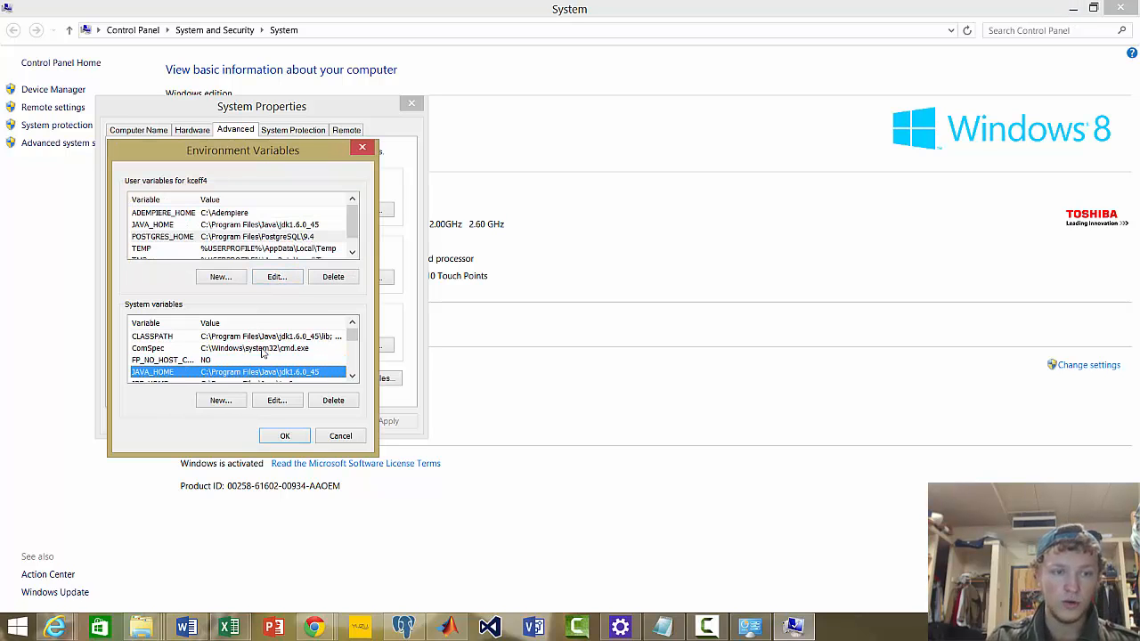
key(Down)
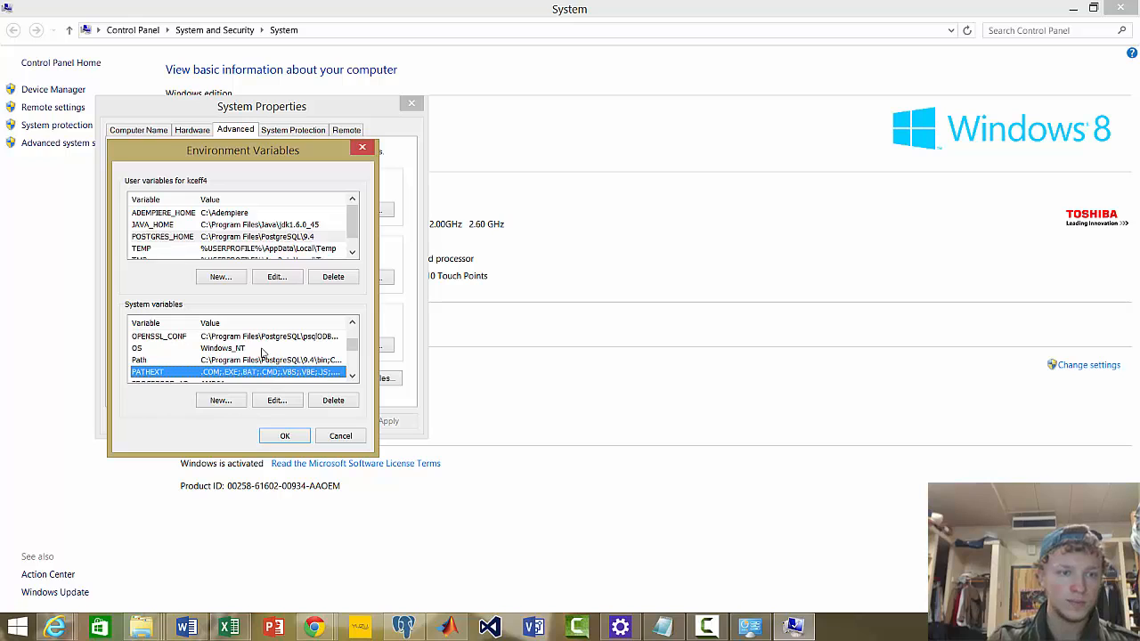
key(Up)
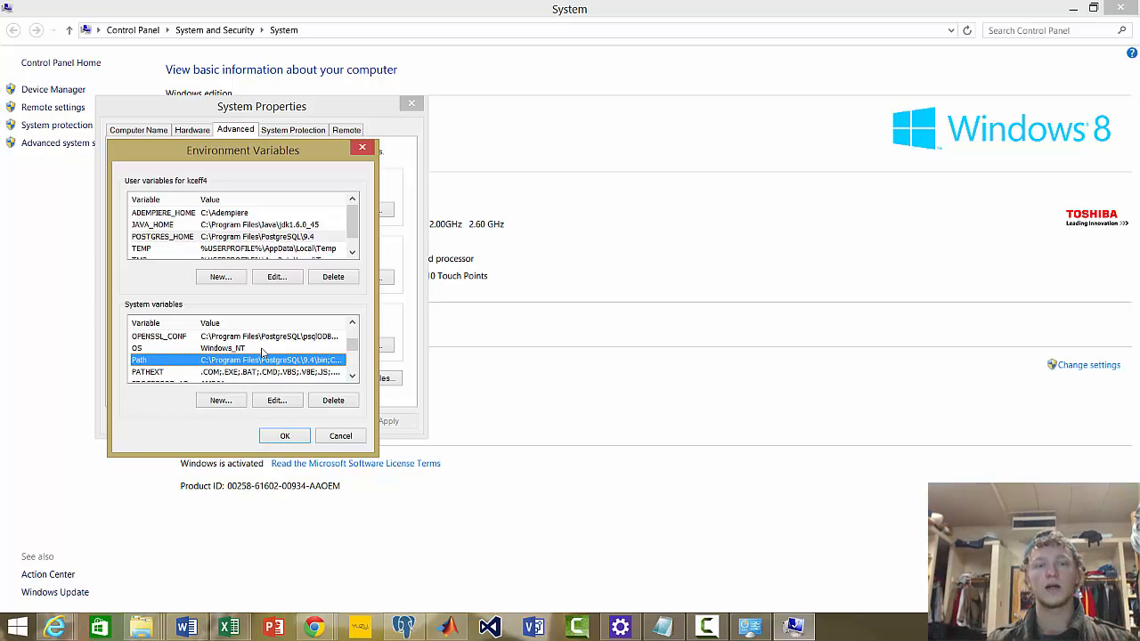
click(292, 402)
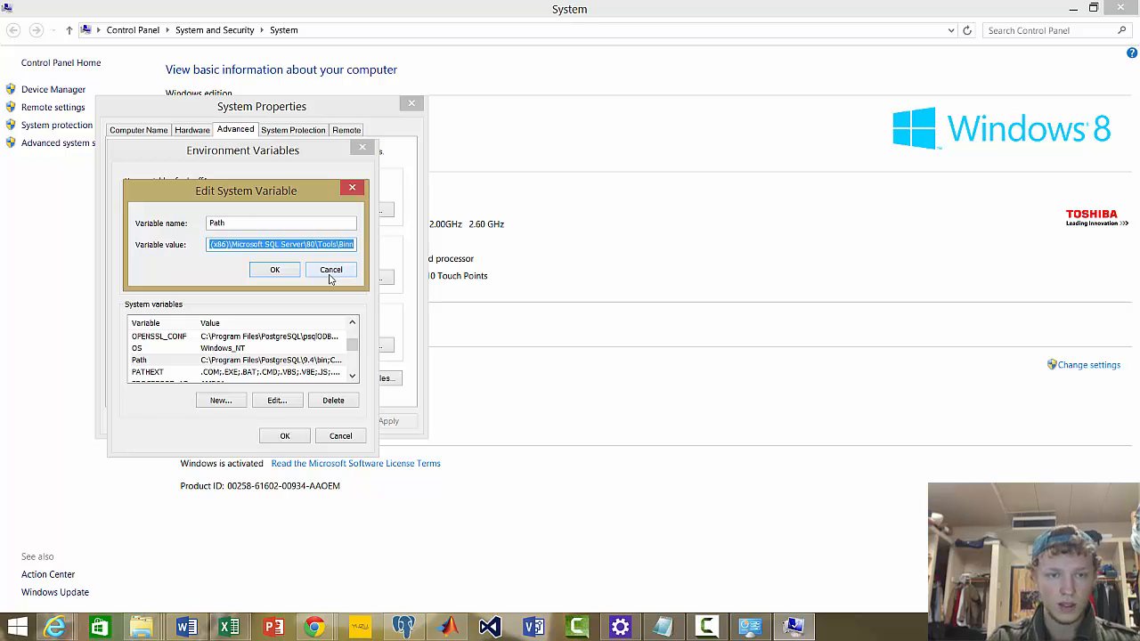
click(330, 277)
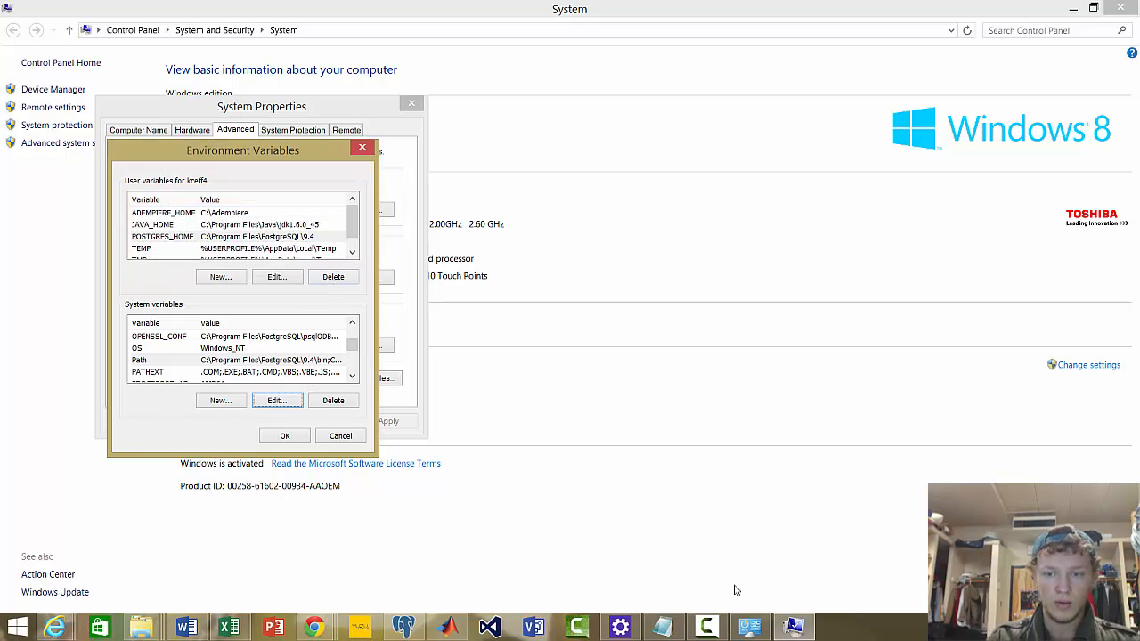
- Examine the full Path value in Notepad, especially the PostgreSQL\9.4\bin and Java\jdk1.6.0_45\bin entries, select all the text and dismiss Notepad
click(671, 632)
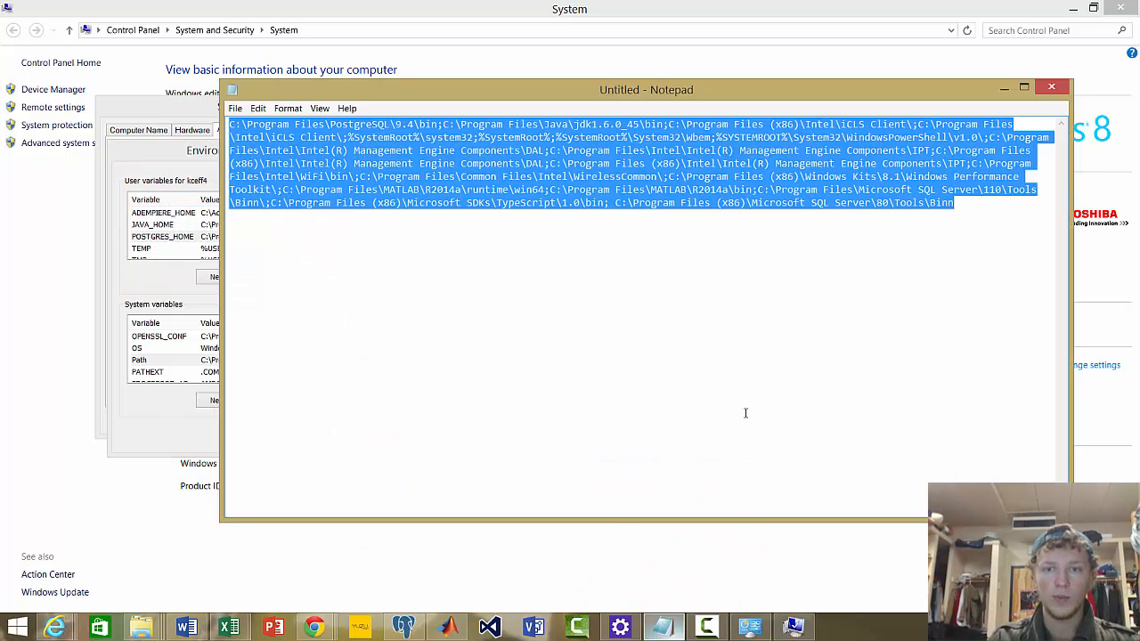
click(985, 204)
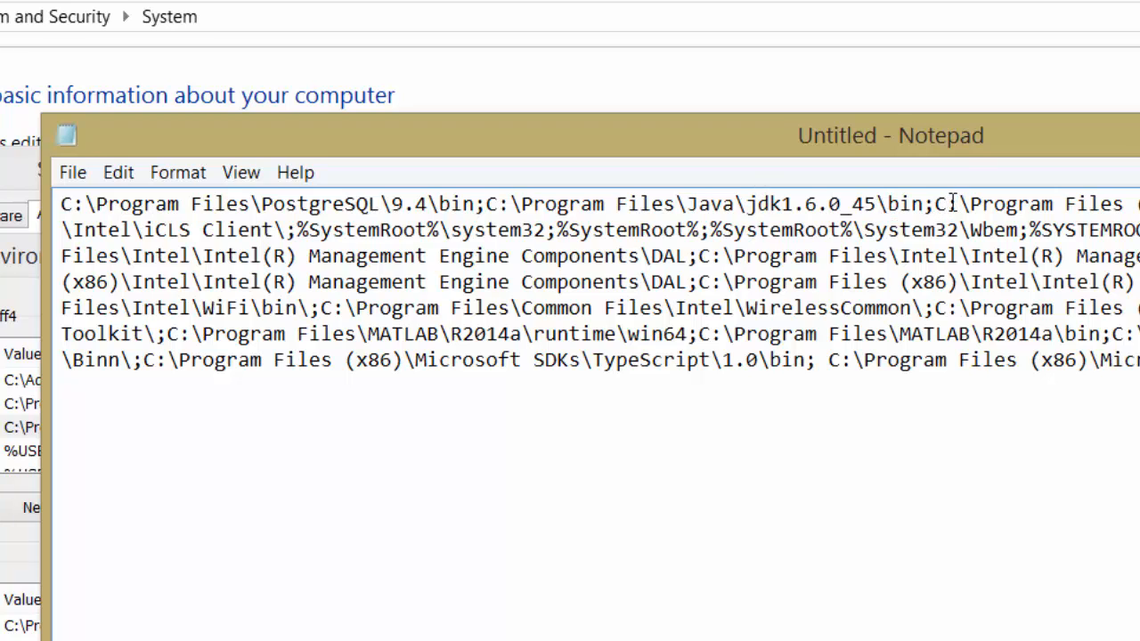
drag(934, 203, 60, 203)
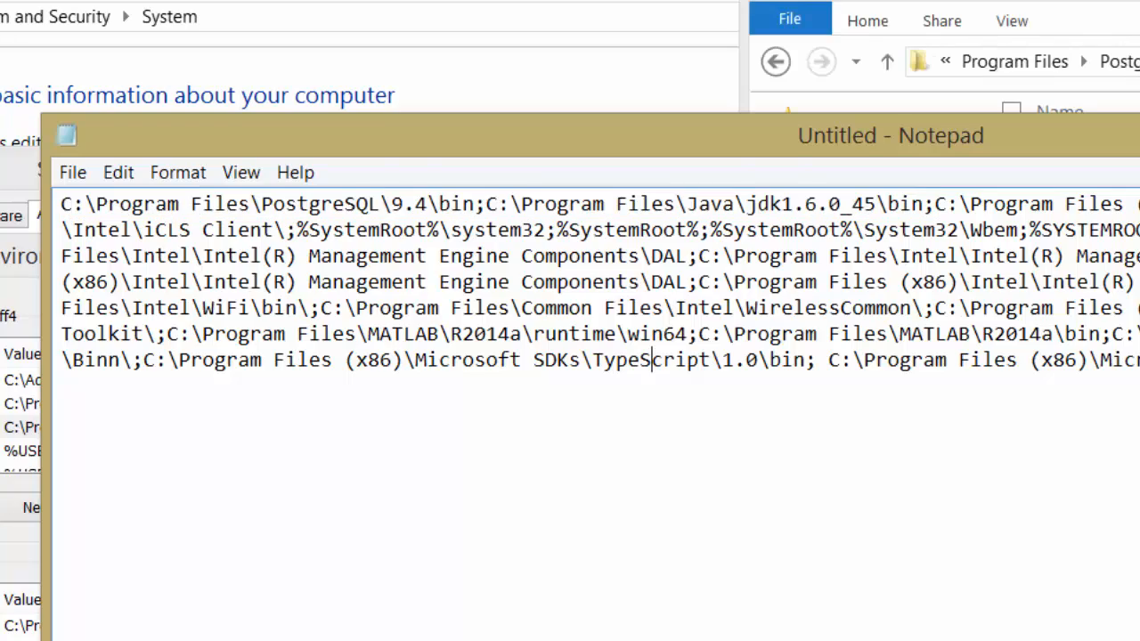
drag(1138, 359, 60, 204)
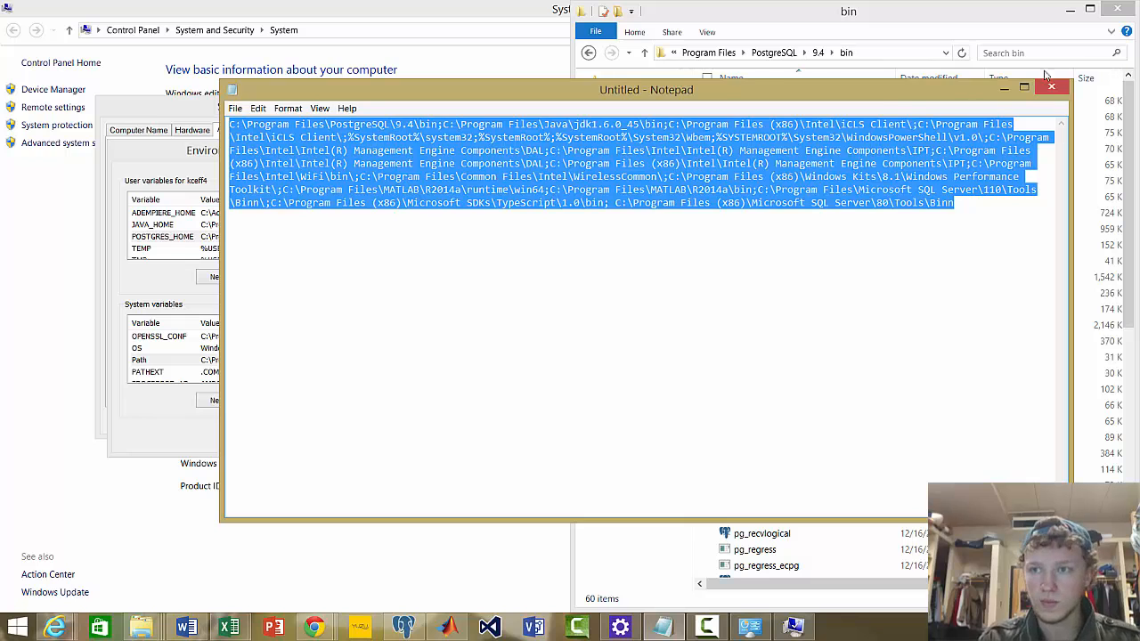
click(1050, 87)
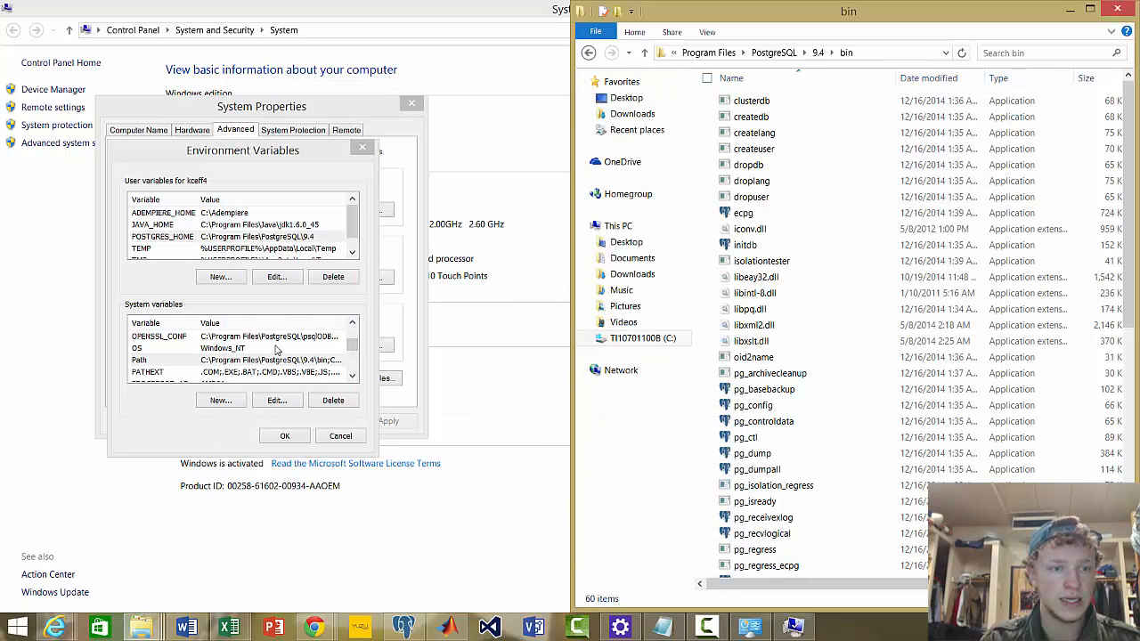
- Open the Path system variable for editing, accept its value, and confirm the Environment Variables and System Properties dialogs
click(277, 401)
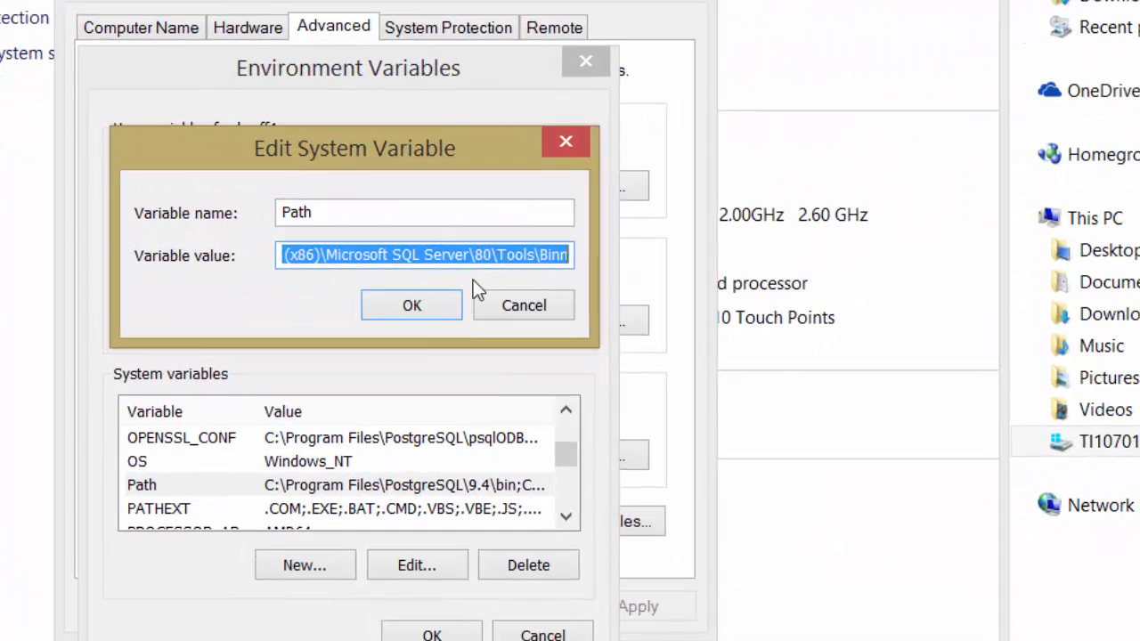
click(418, 308)
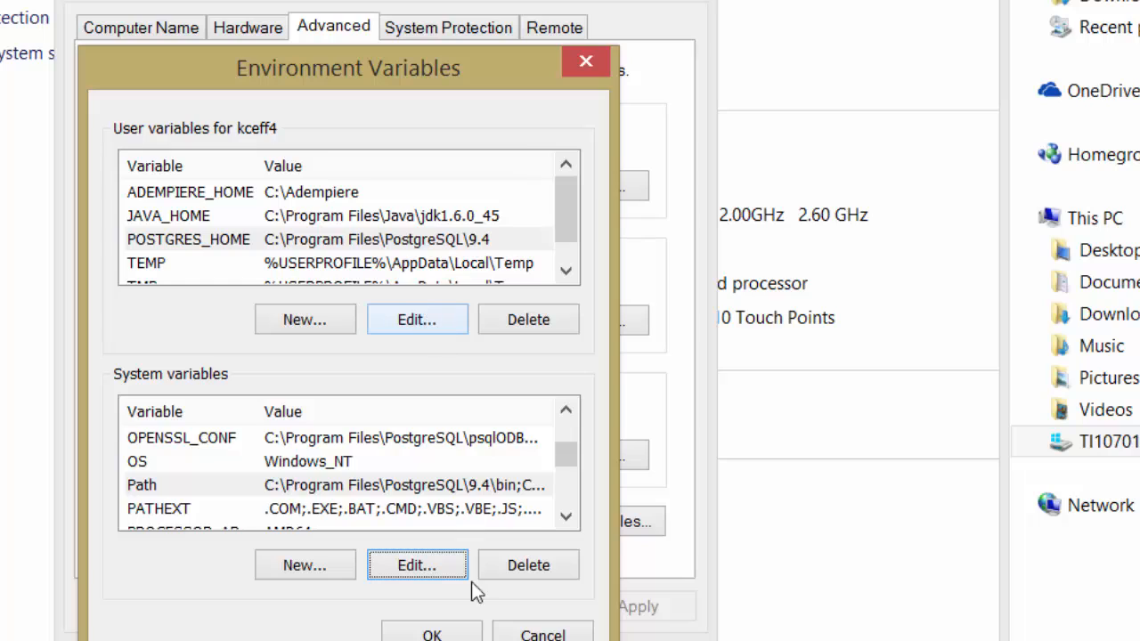
click(432, 632)
click(391, 605)
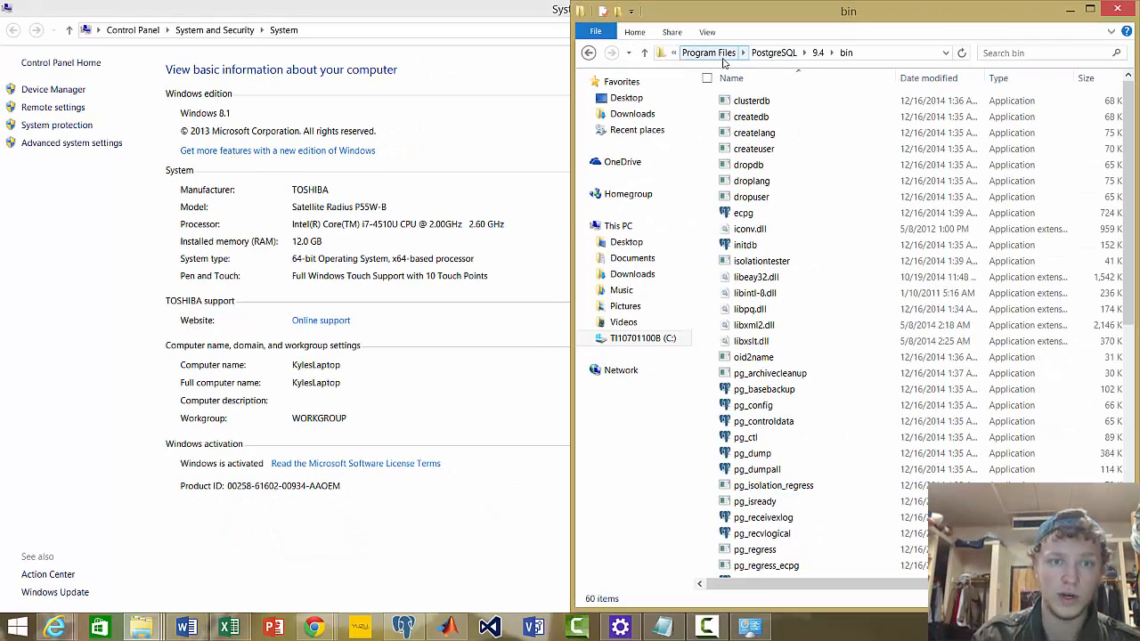
- Minimize the System window and dock the This PC window side by side with the PostgreSQL bin folder window
click(530, 349)
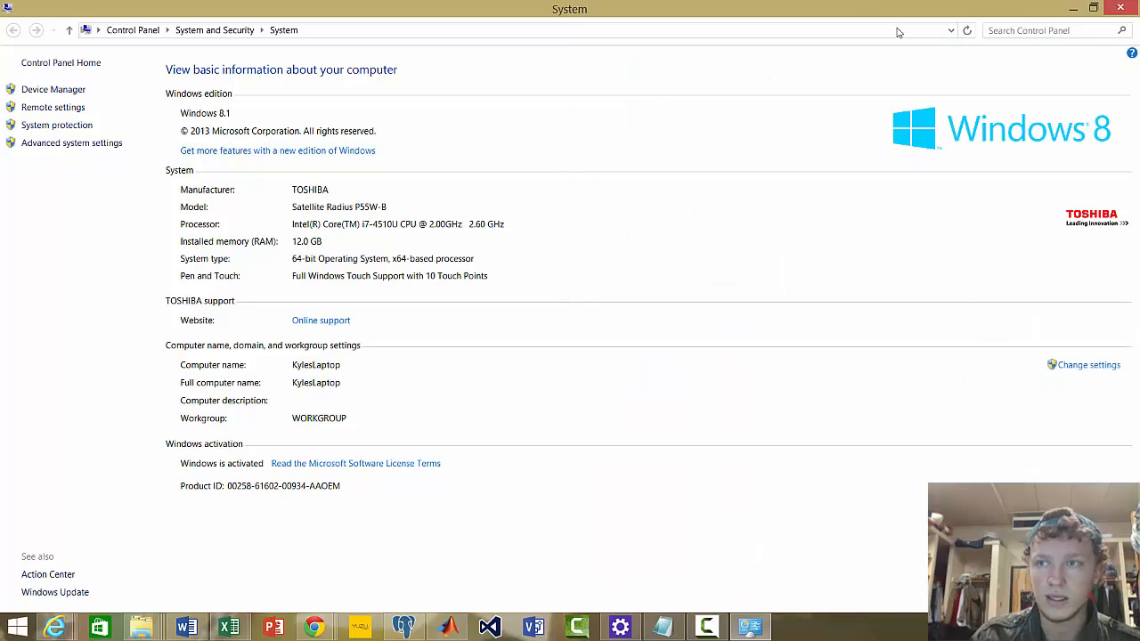
click(1071, 11)
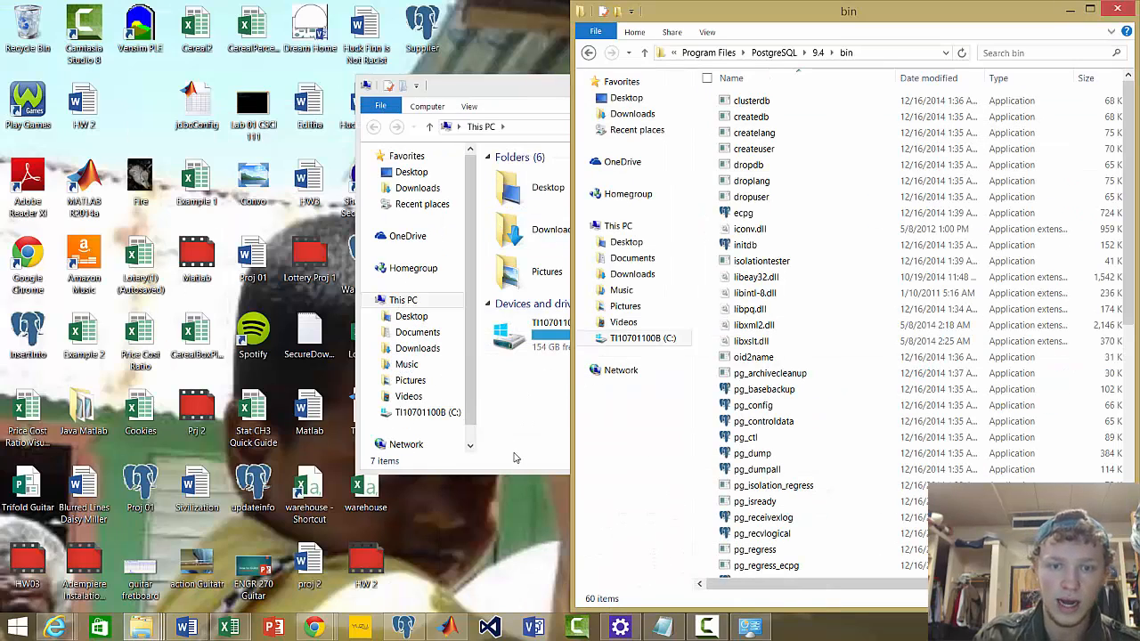
click(516, 445)
drag(570, 91, 0, 201)
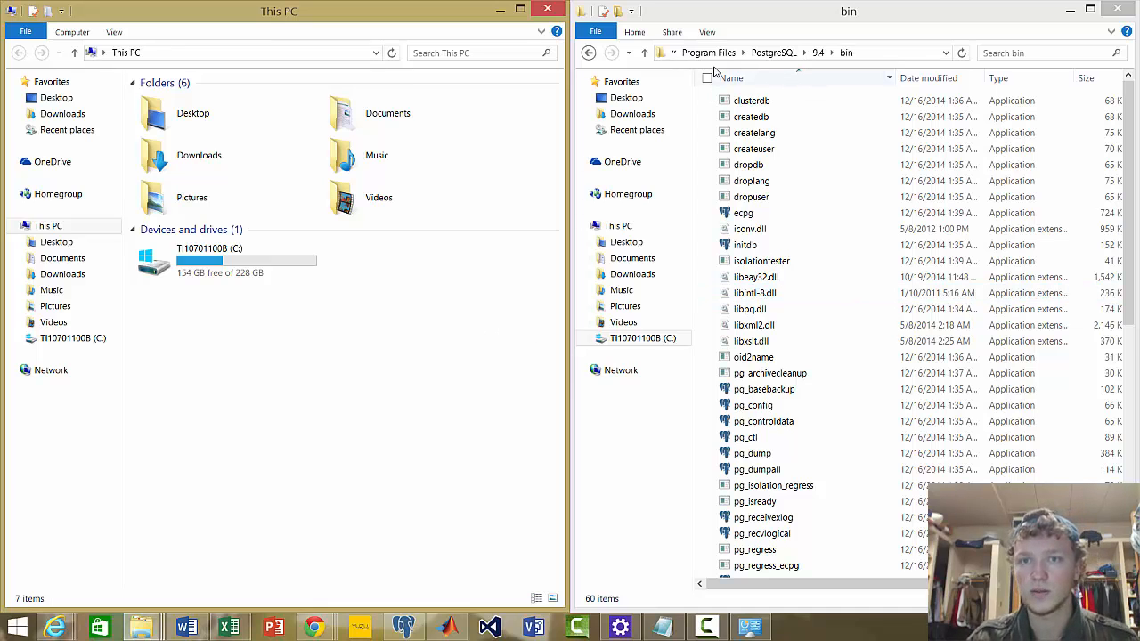
- Open C:\Adempiere in the This PC window and C:\Program Files\PostgreSQL\9.4 in the other File Explorer window
click(708, 53)
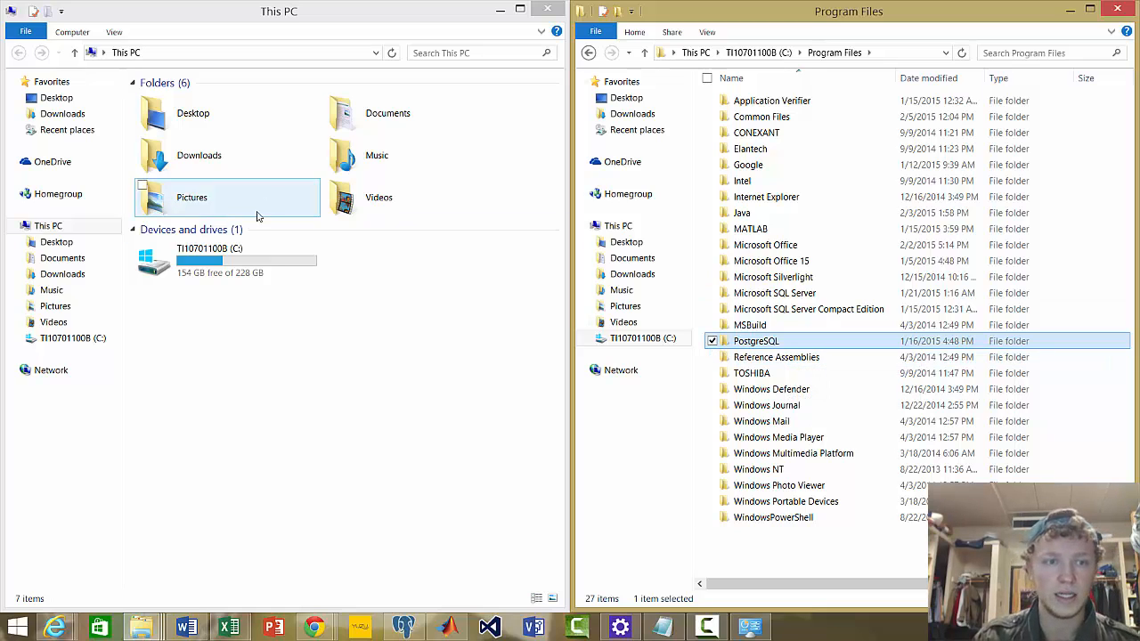
double_click(214, 252)
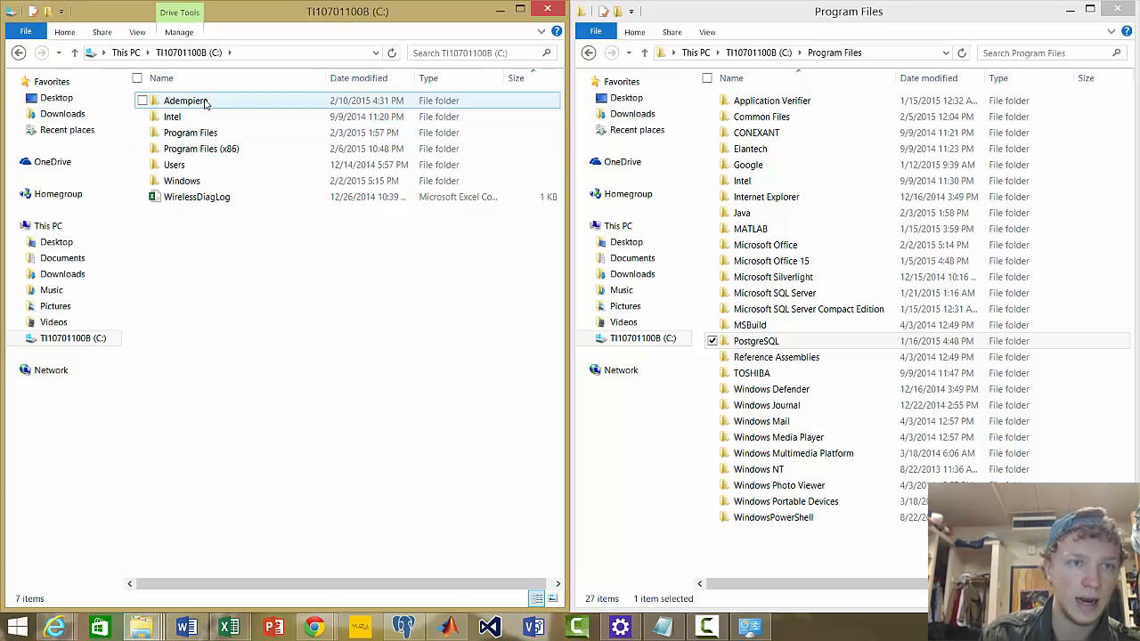
double_click(185, 101)
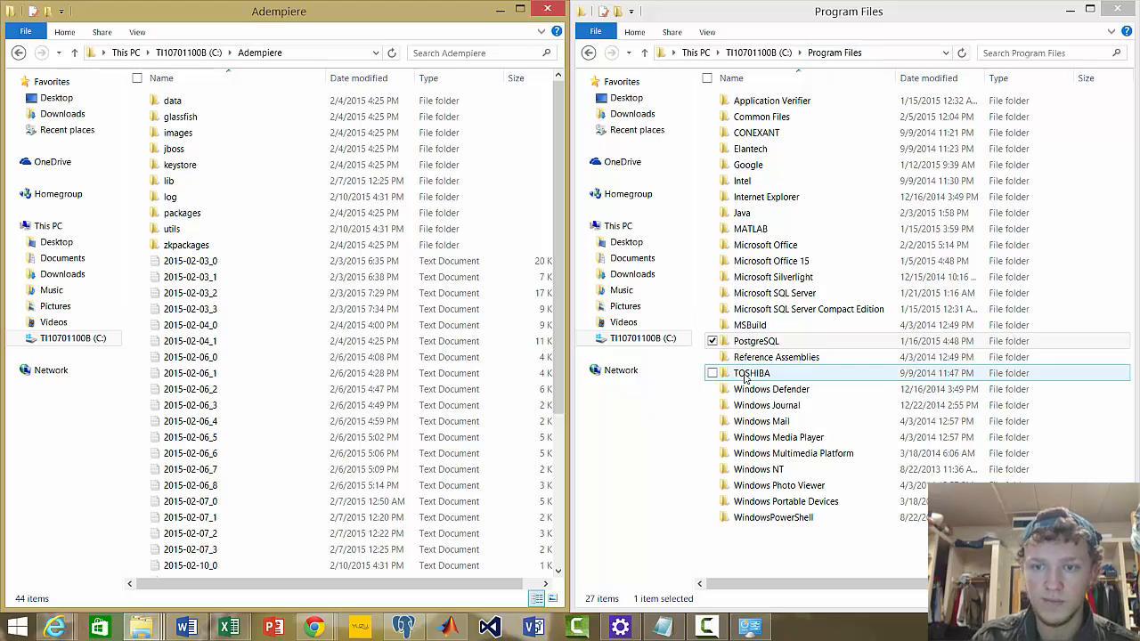
double_click(759, 345)
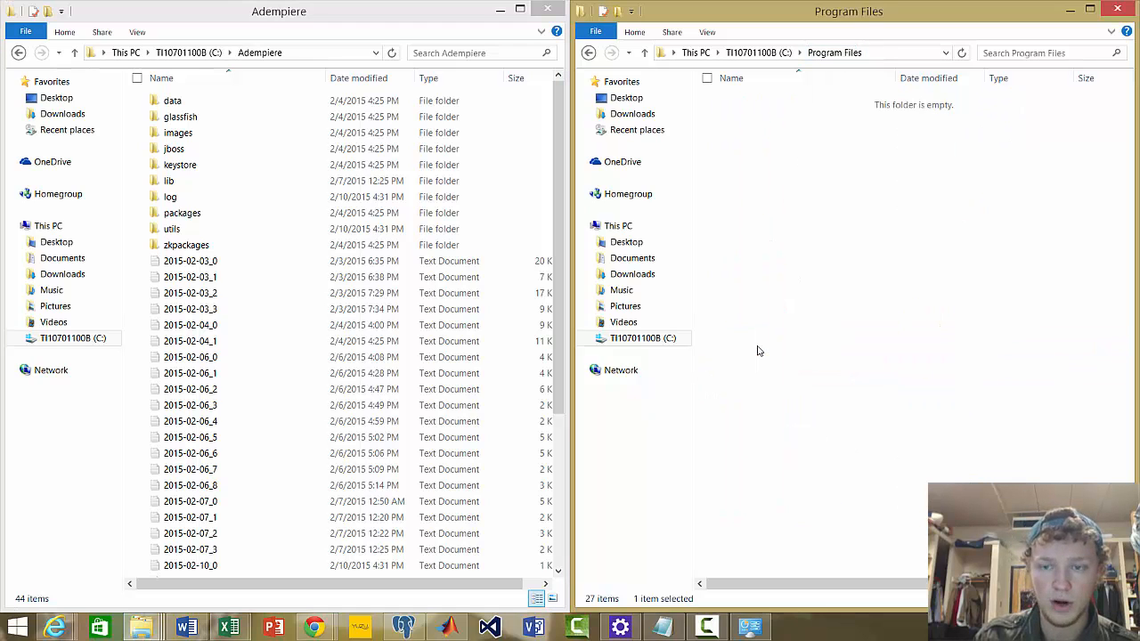
double_click(741, 102)
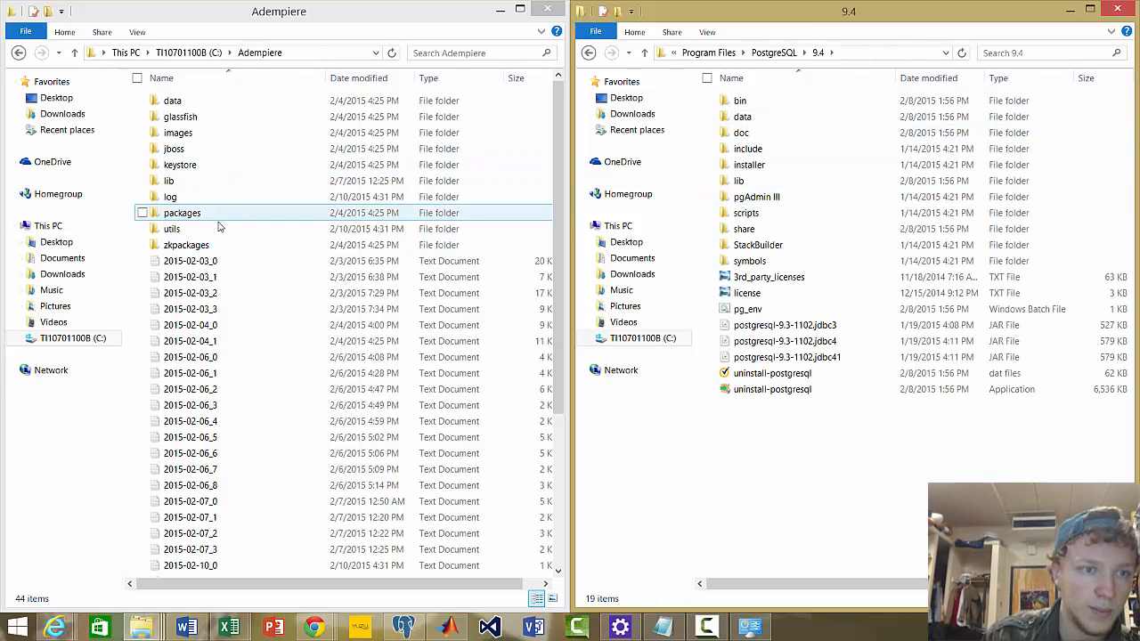
- Open utils\postgresql inside the Adempiere folder, select the entire contents of the PostgreSQL 9.4 folder and clear that selection
double_click(174, 228)
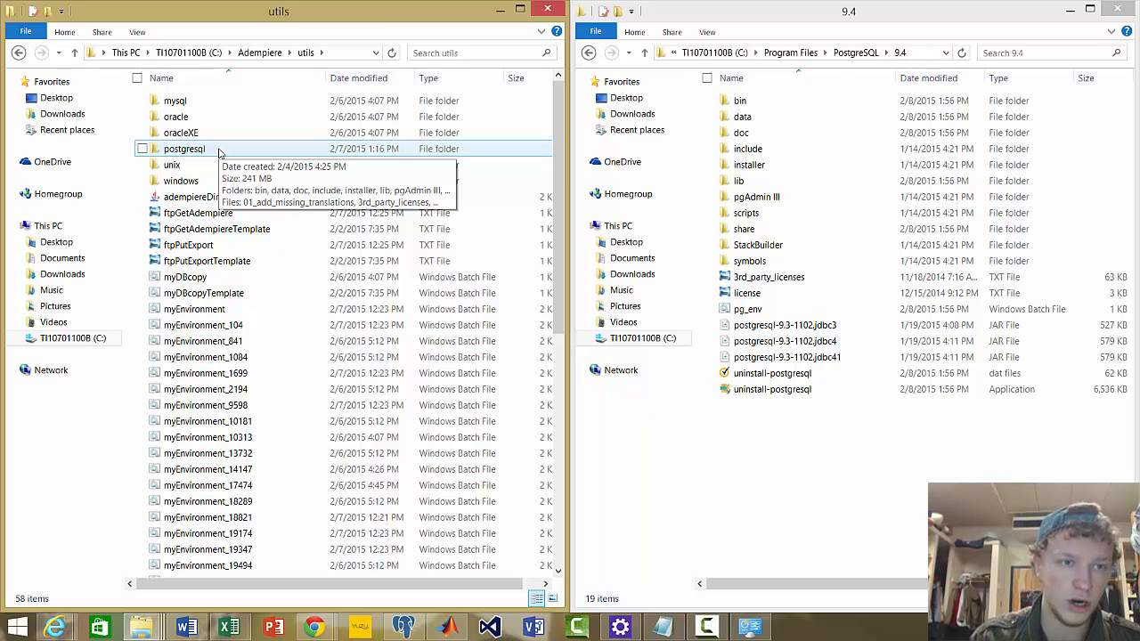
double_click(189, 149)
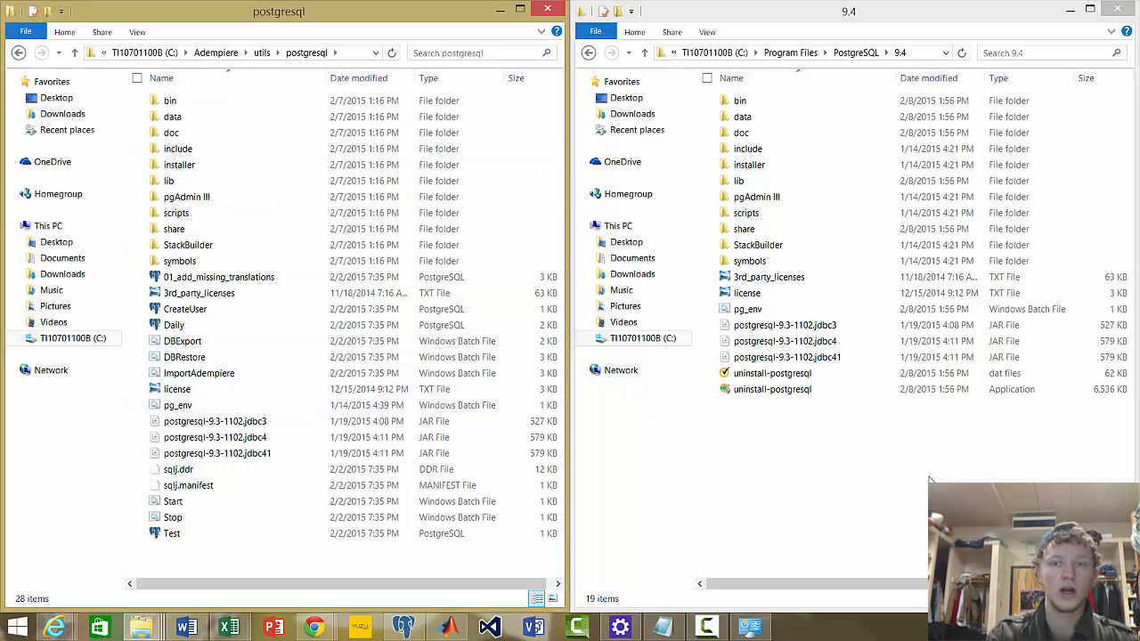
drag(834, 455, 734, 104)
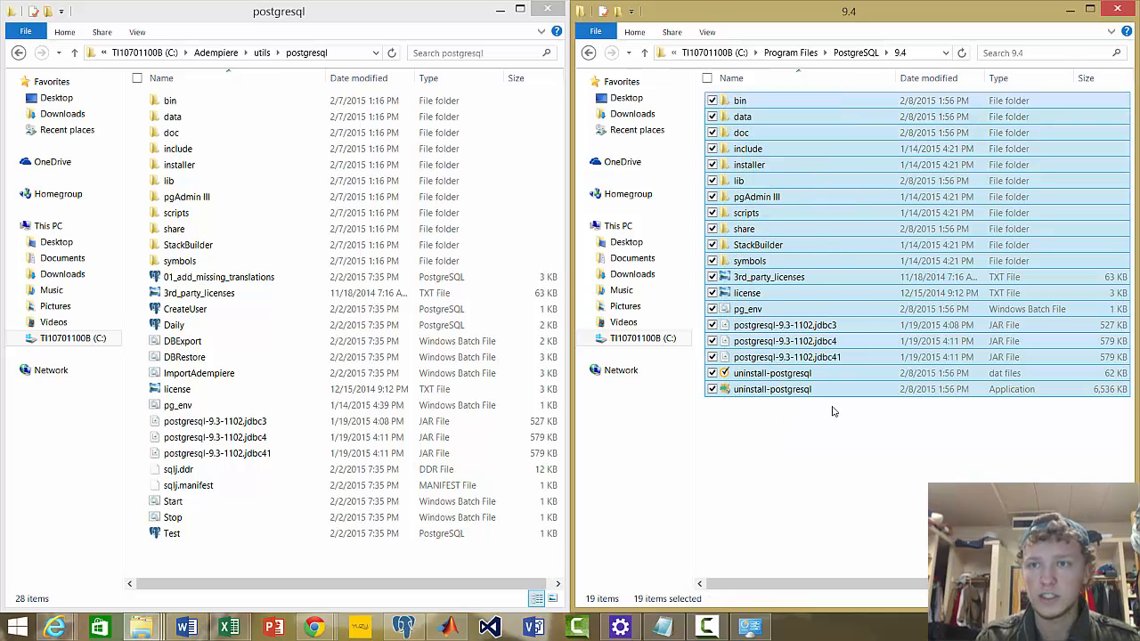
click(824, 461)
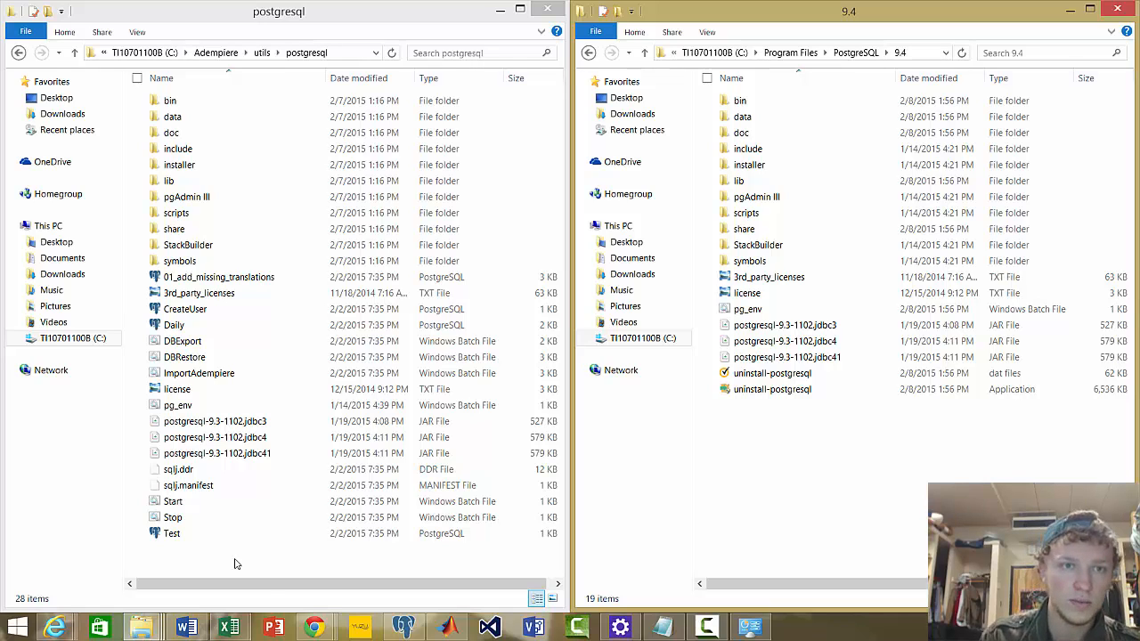
- Close the File Explorer window showing the PostgreSQL 9.4 folder
click(504, 9)
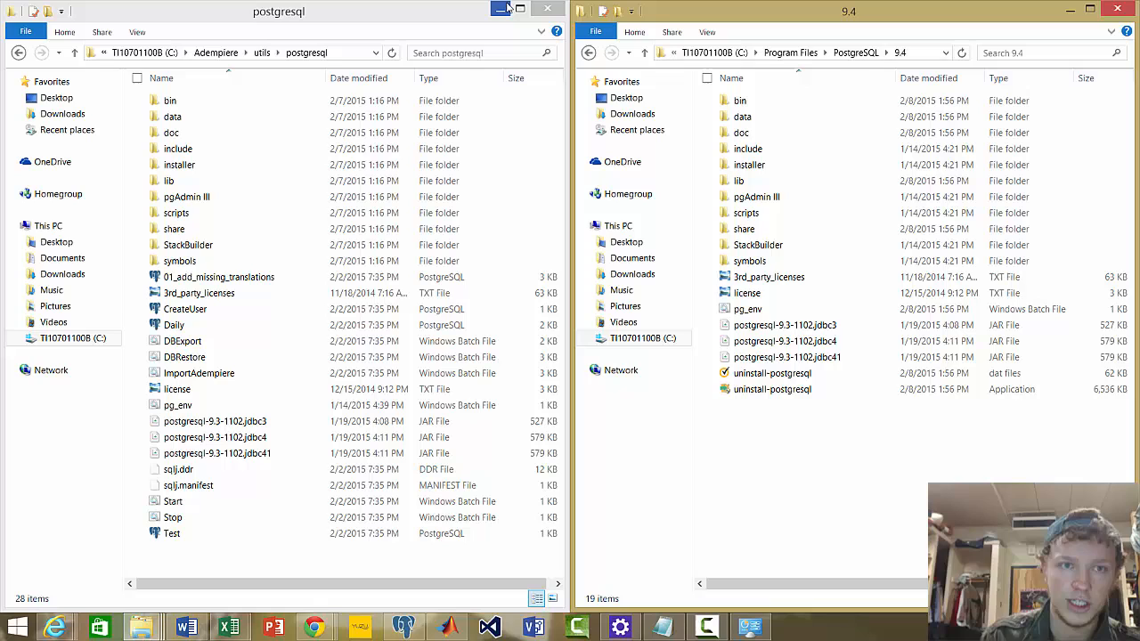
click(1120, 8)
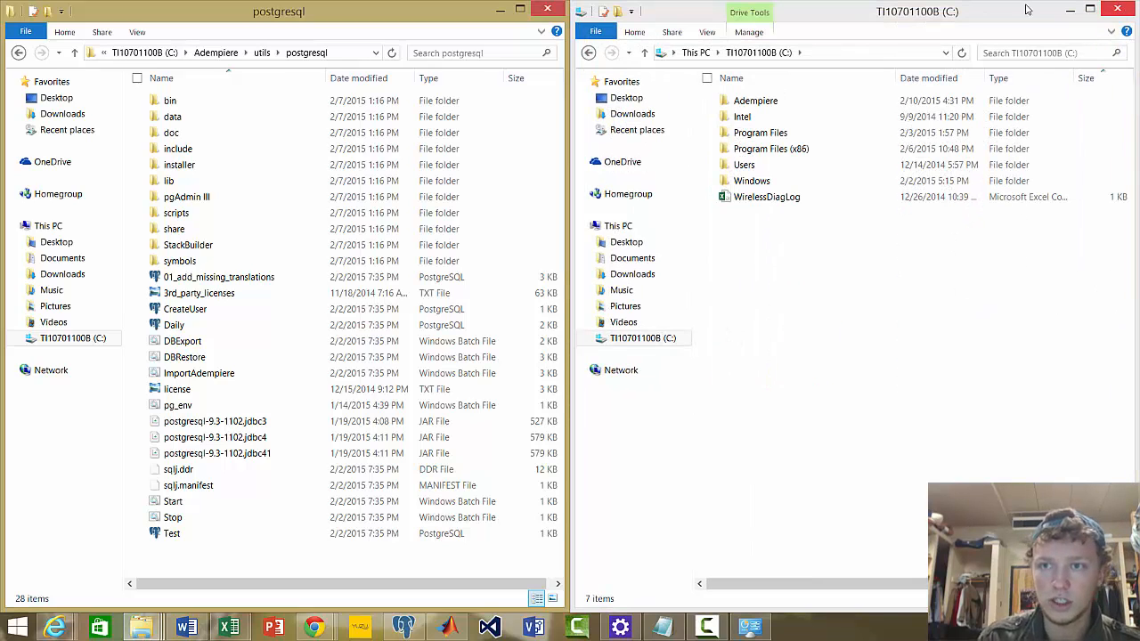
- Maximize the utils\postgresql folder window and show its contents as medium icons
click(520, 8)
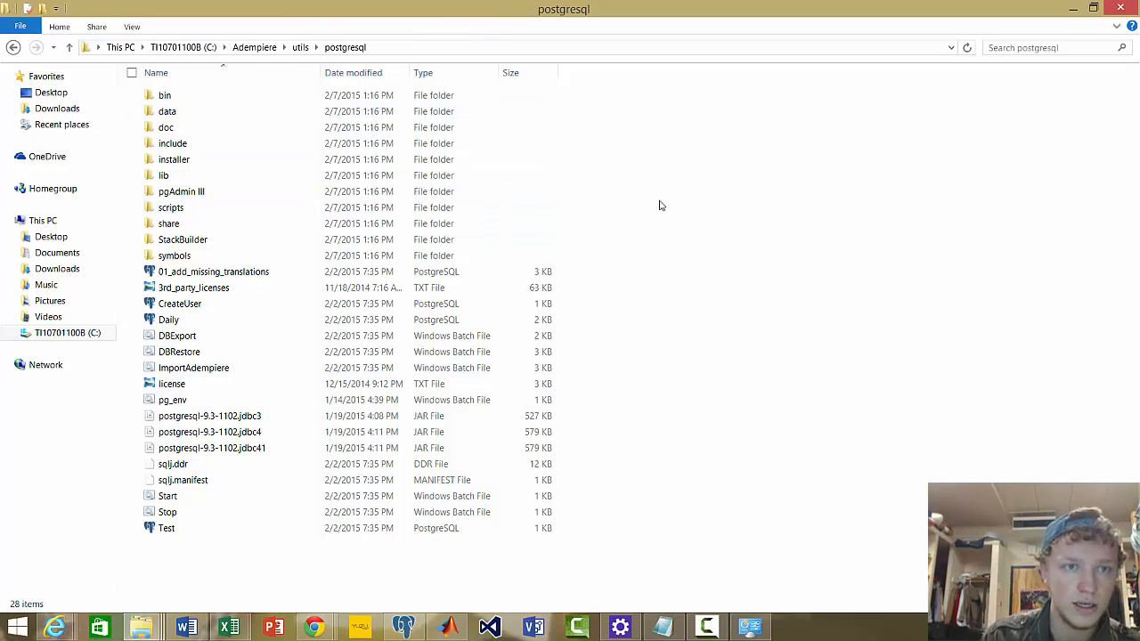
scroll(660, 205, up, 2)
scroll(522, 240, up, 2)
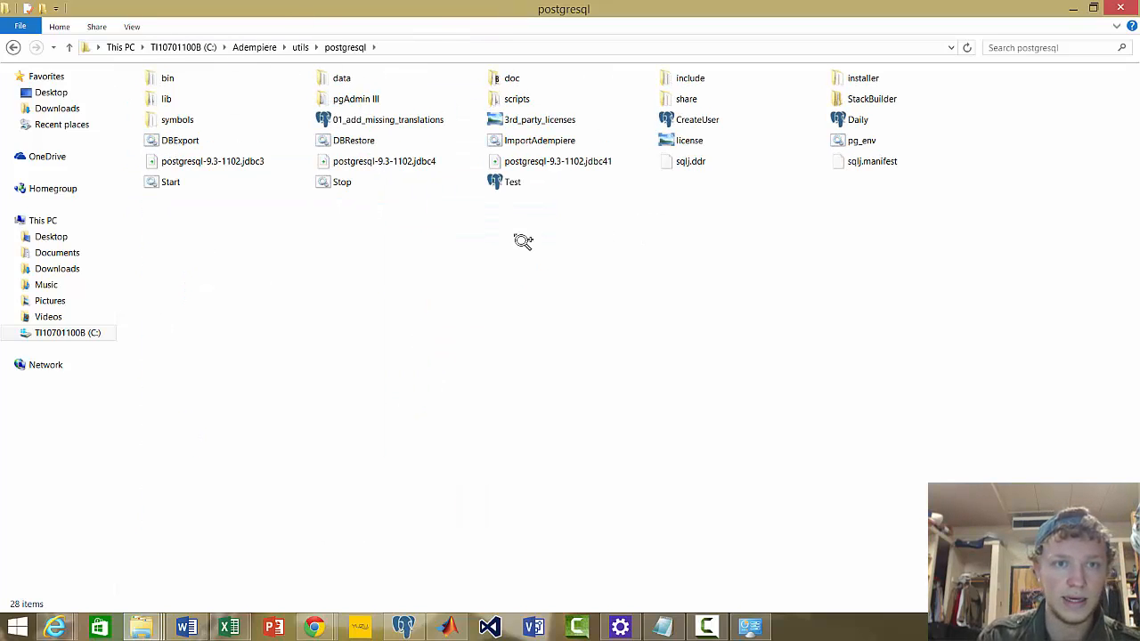
scroll(523, 240, up, 1)
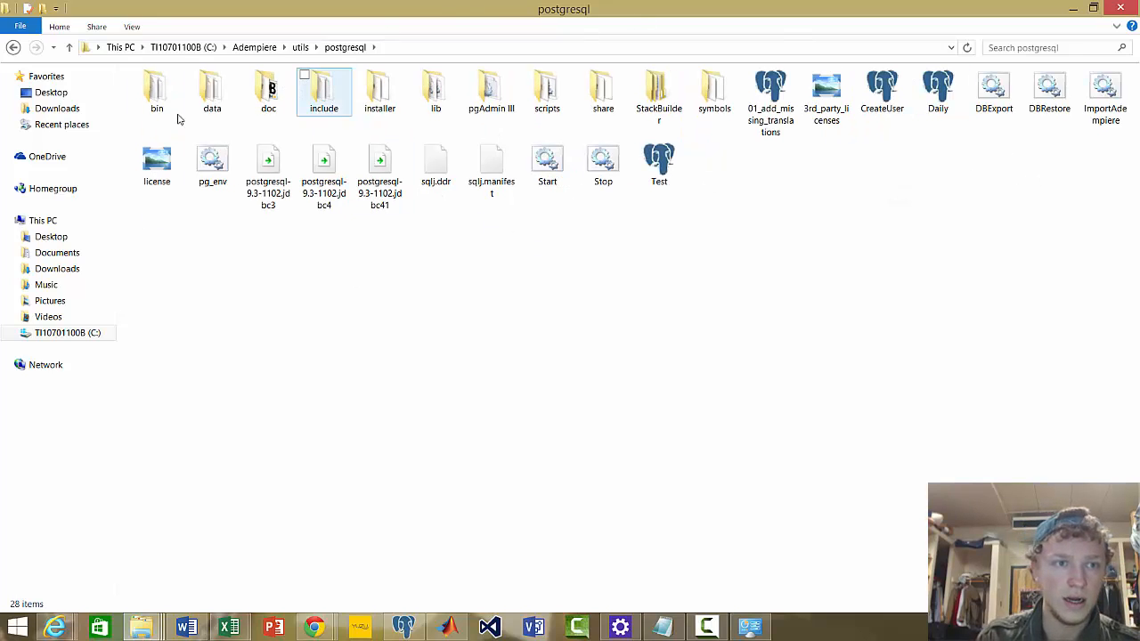
- Go back up to the C:\Adempiere folder, launch RUN_setup and allow the unverified batch file to run
click(249, 51)
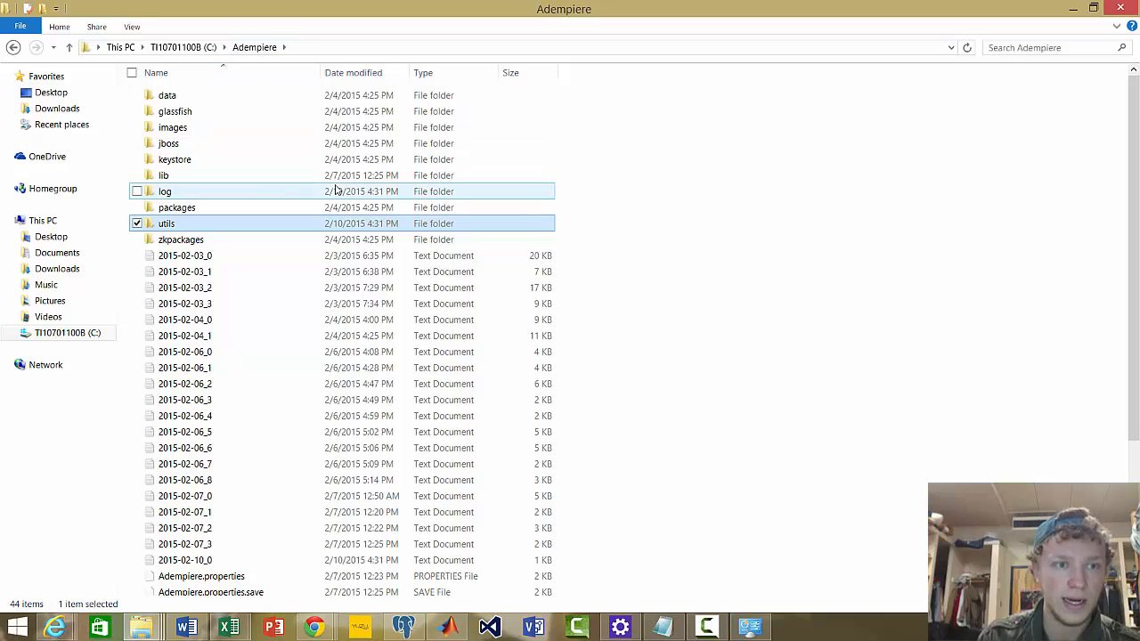
scroll(252, 356, down, 4)
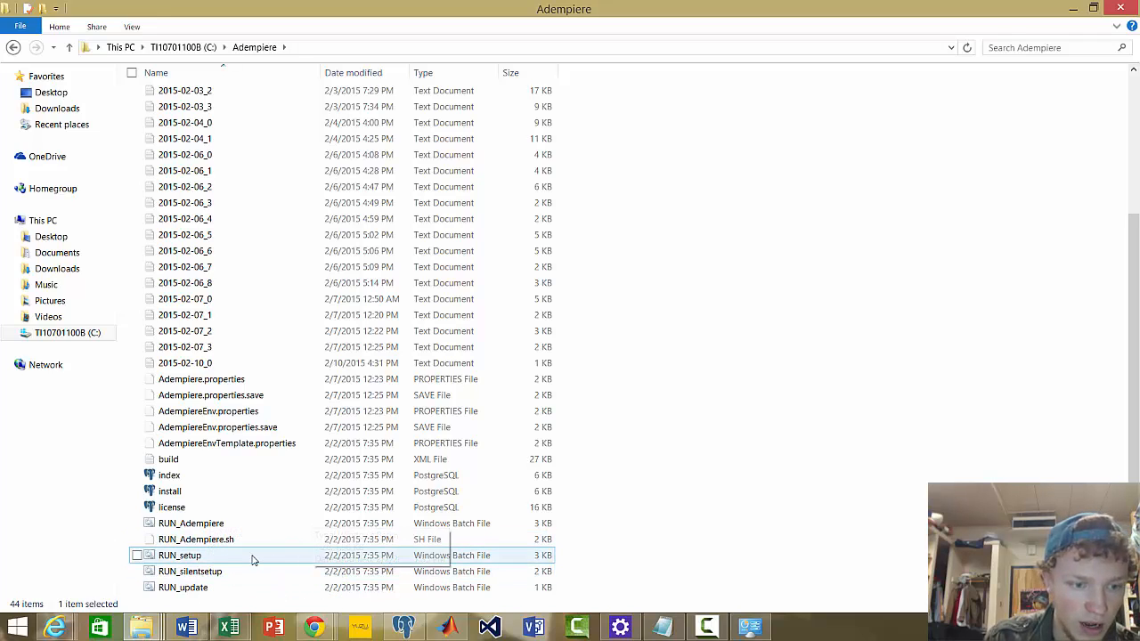
double_click(203, 561)
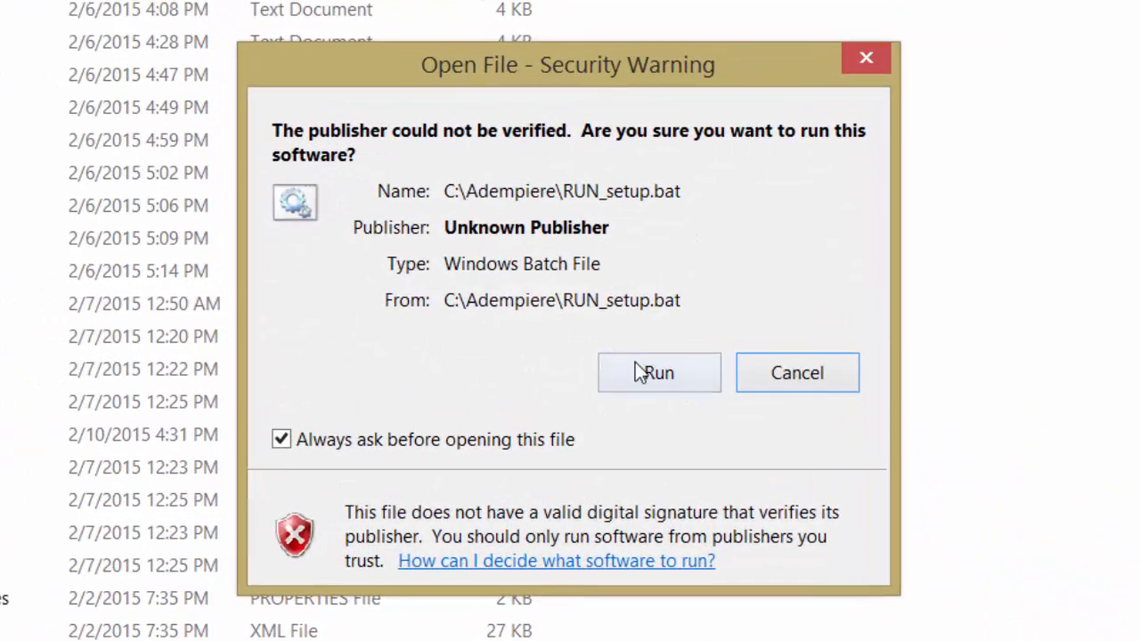
click(640, 373)
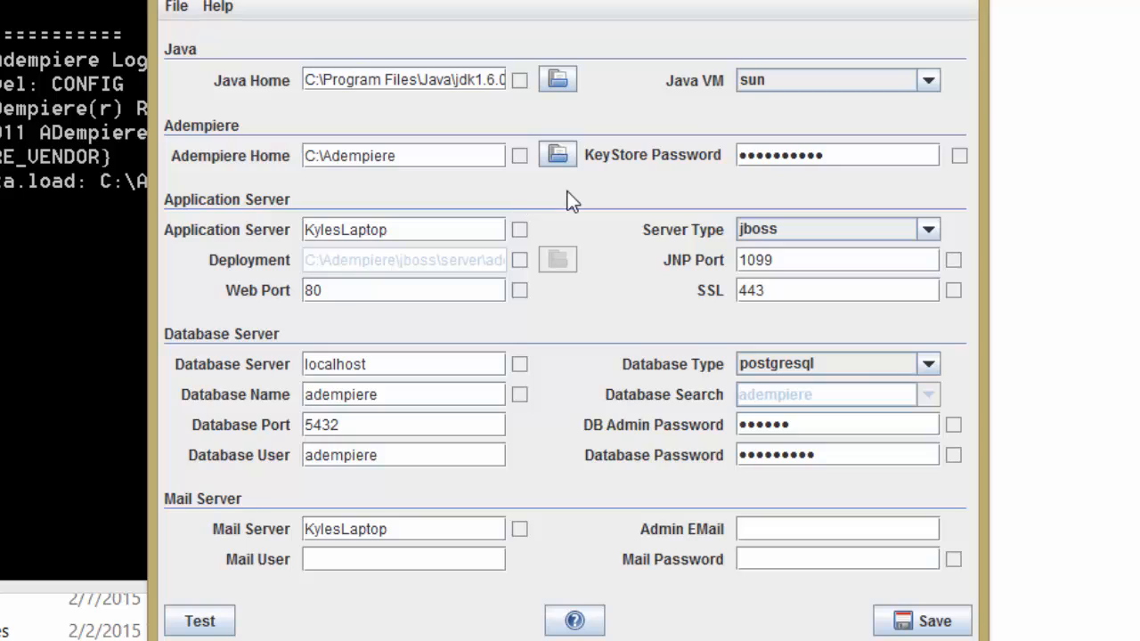
- Go through the database server, name and user fields and select postgresql as the database type
click(414, 364)
key(Tab)
click(413, 455)
click(927, 366)
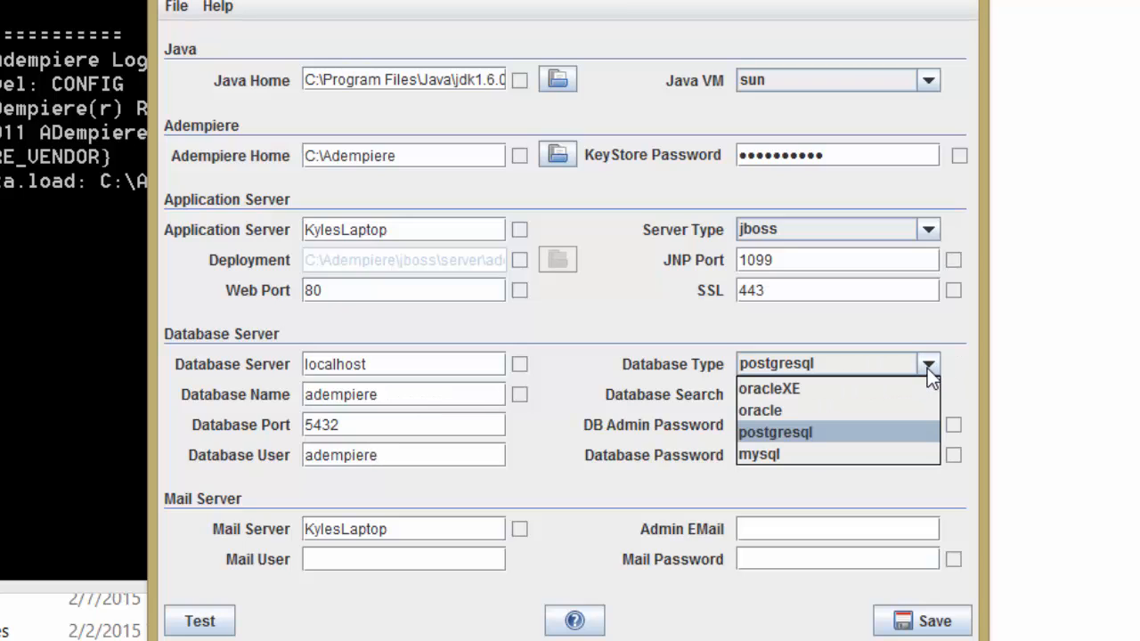
click(793, 431)
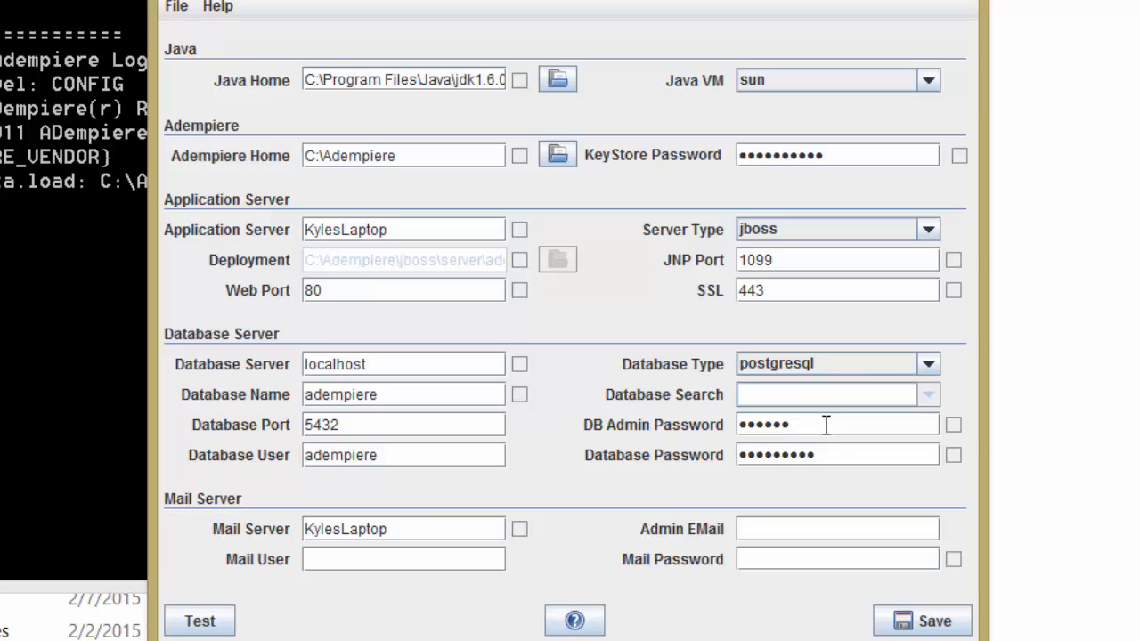
- Review the database password, DB admin password, mail server, application server and web port fields in the setup form
click(844, 452)
click(831, 427)
click(429, 529)
drag(429, 529, 241, 529)
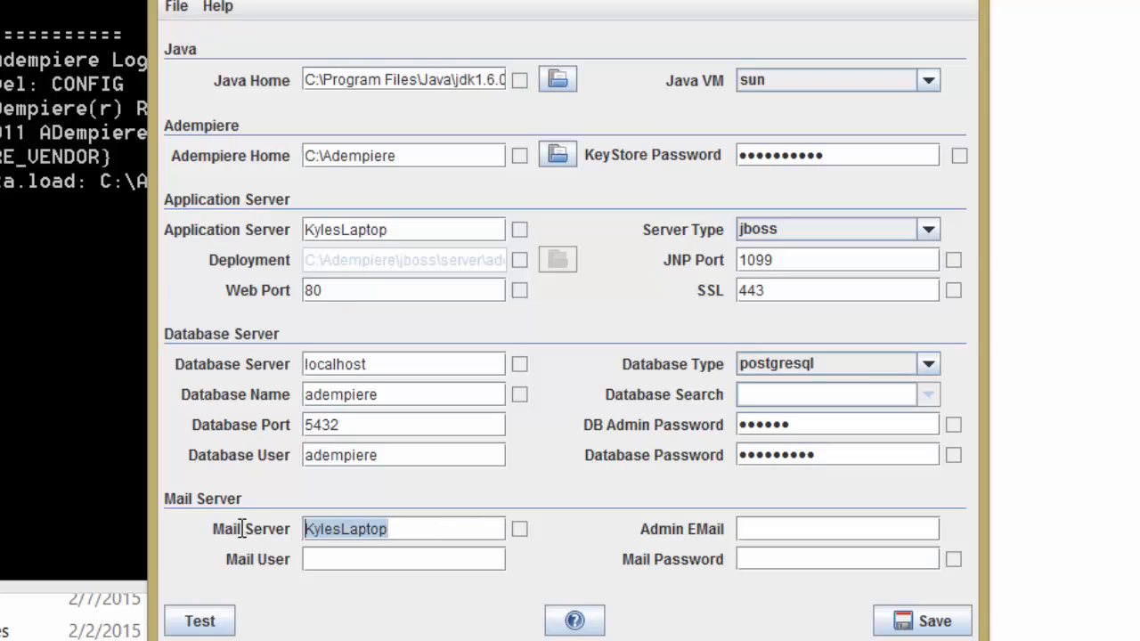
click(459, 229)
drag(460, 229, 265, 238)
click(438, 229)
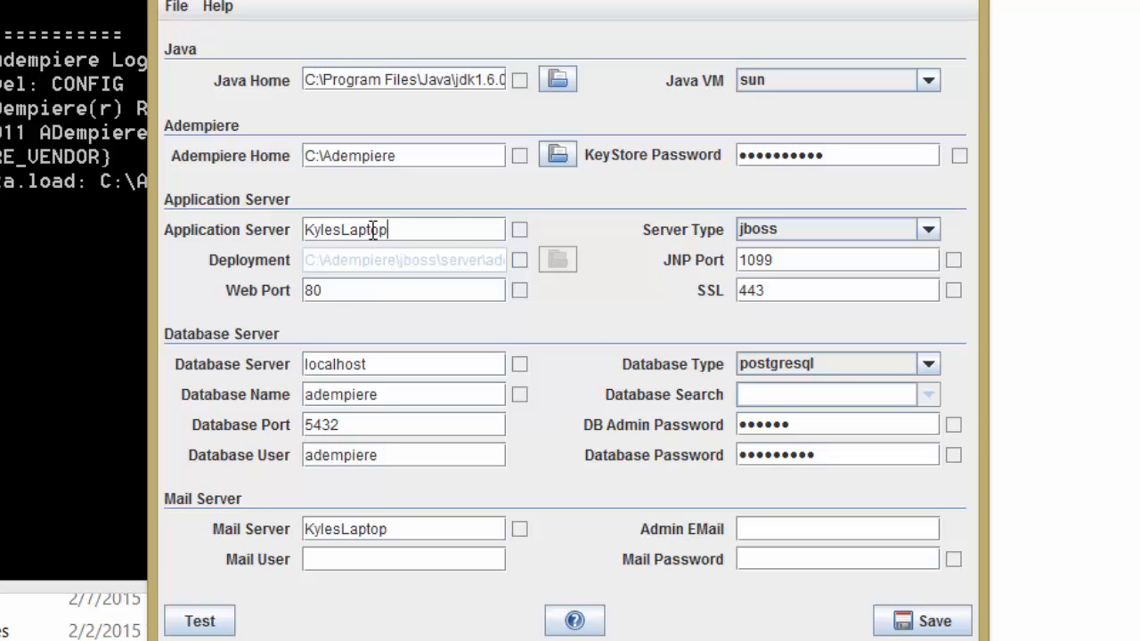
click(350, 294)
- Check the Java Home location by browsing from the Java folder into jdk1.6.0_45, and cancel the folder chooser
mouse_move(599, 150)
click(553, 82)
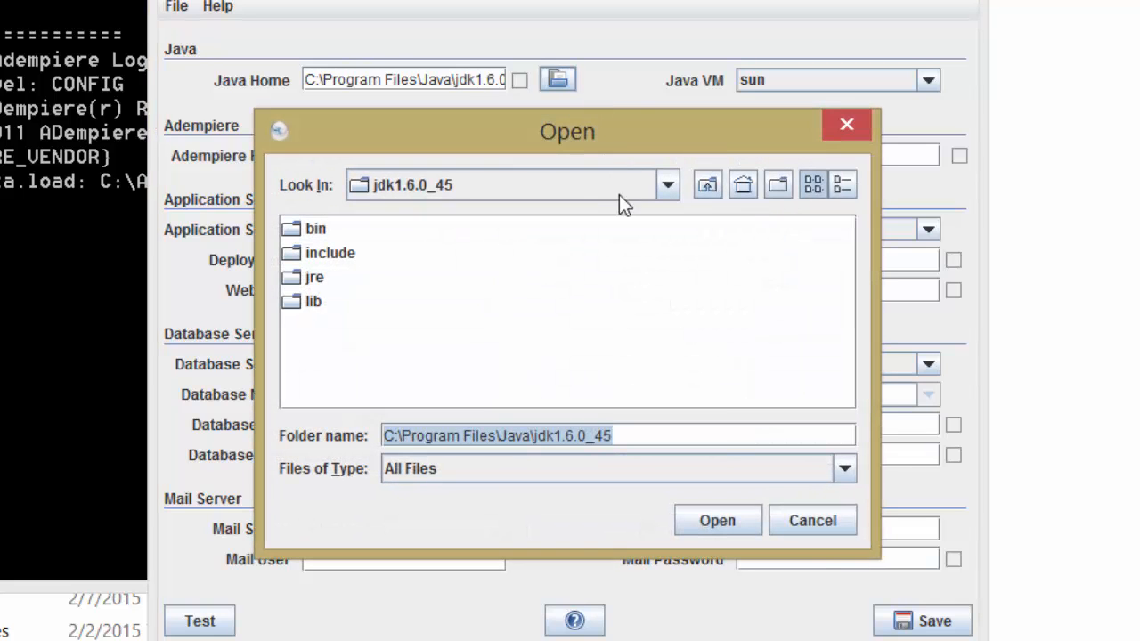
click(665, 185)
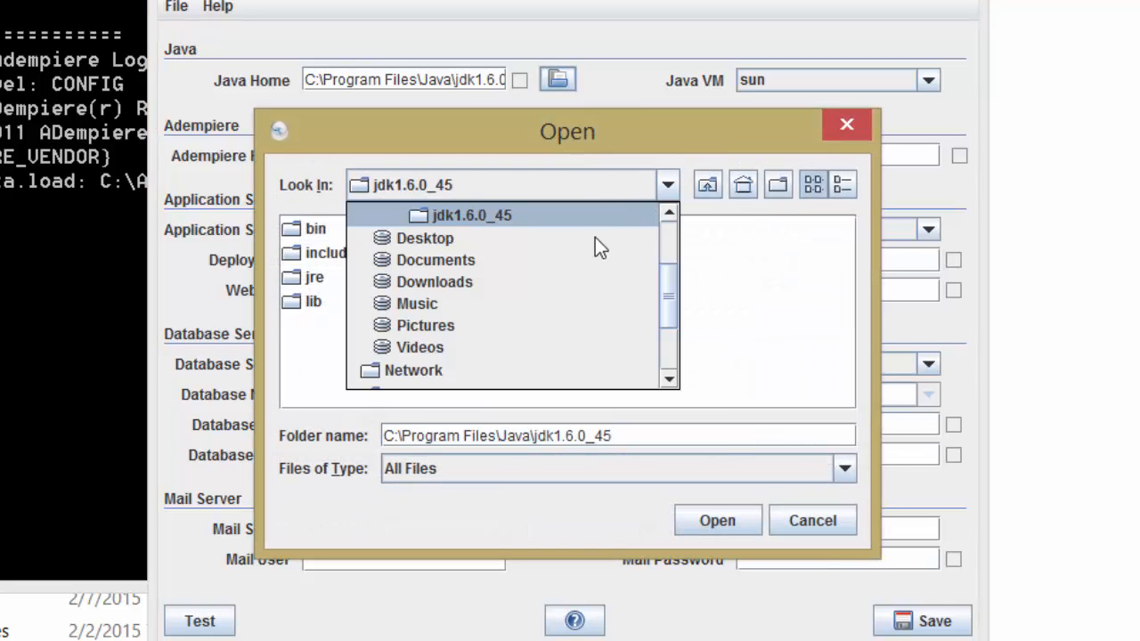
click(668, 217)
click(669, 217)
click(669, 217)
click(447, 259)
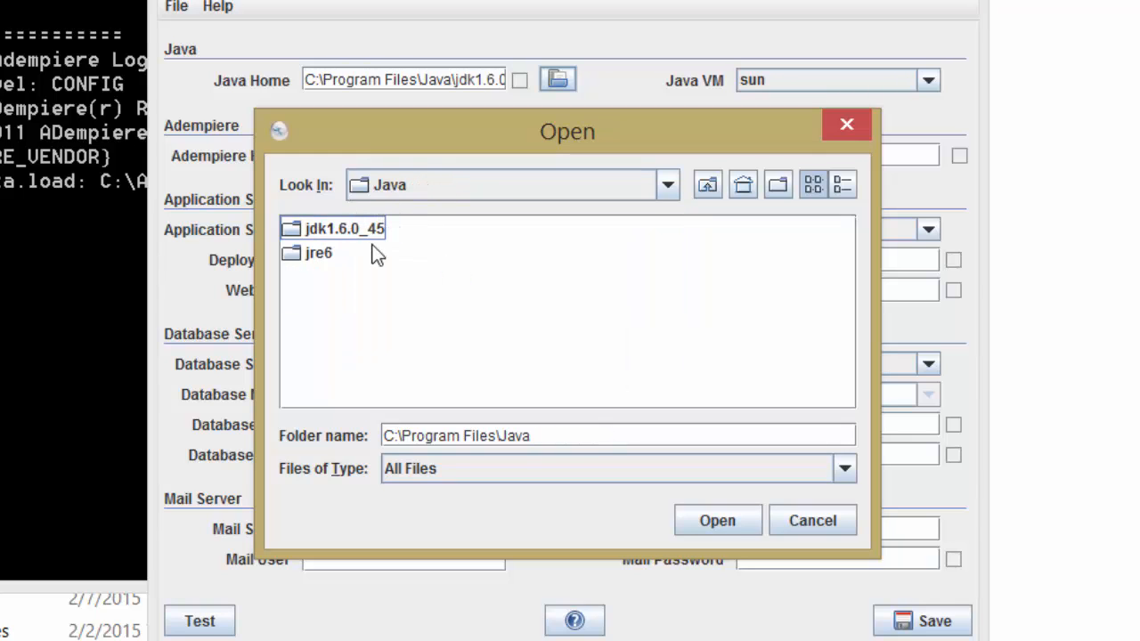
double_click(337, 226)
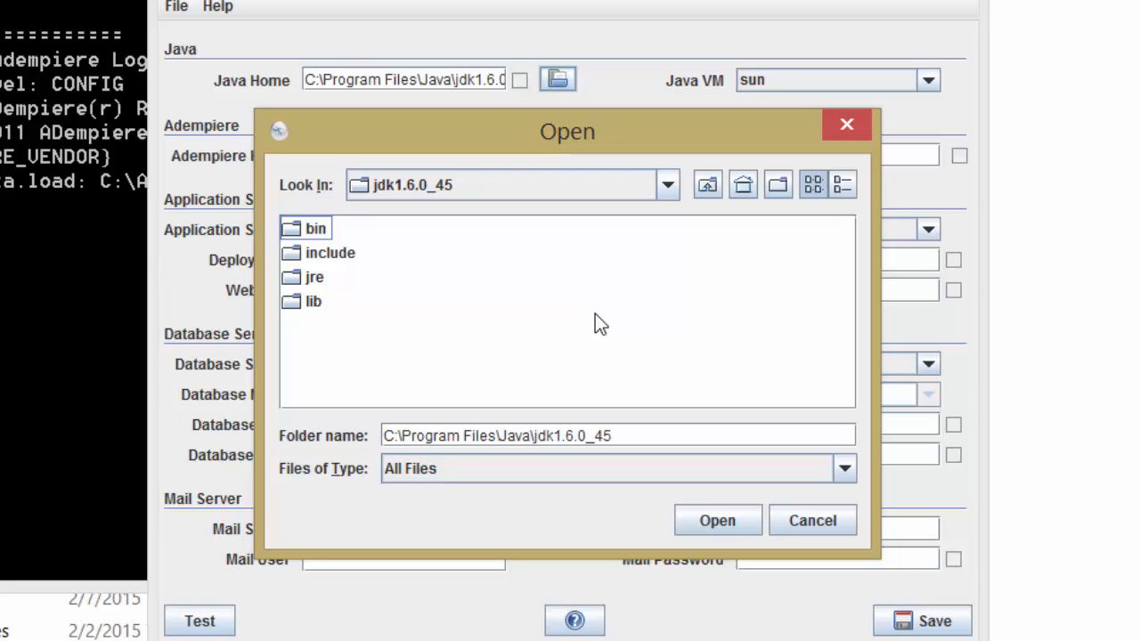
click(833, 517)
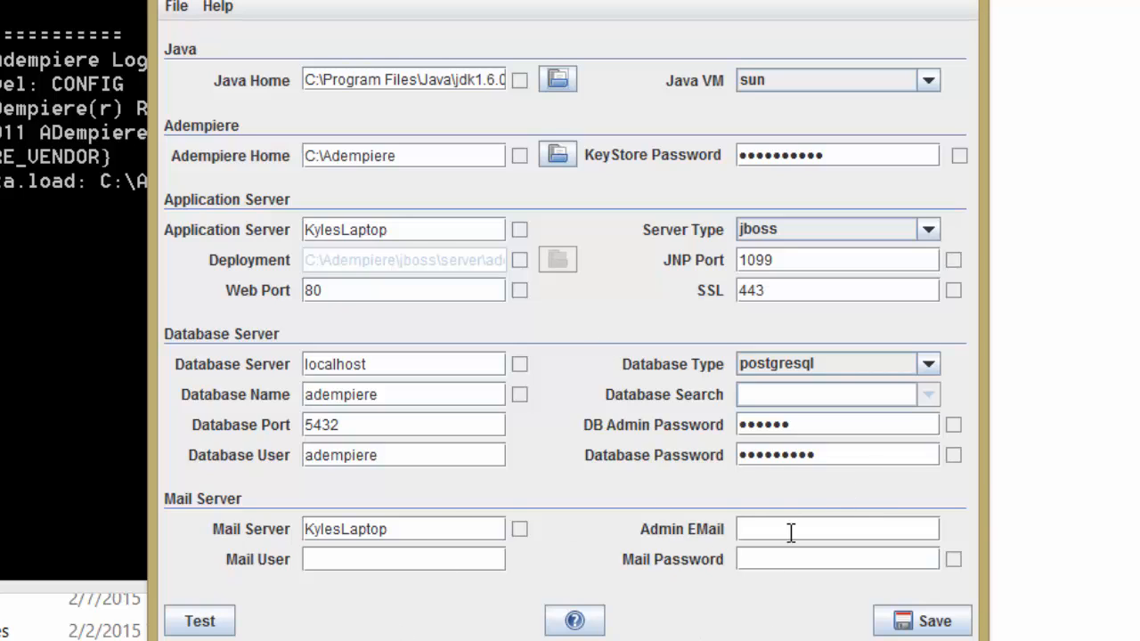
- Test the Adempiere Server Setup configuration and bring its console output into view
click(217, 622)
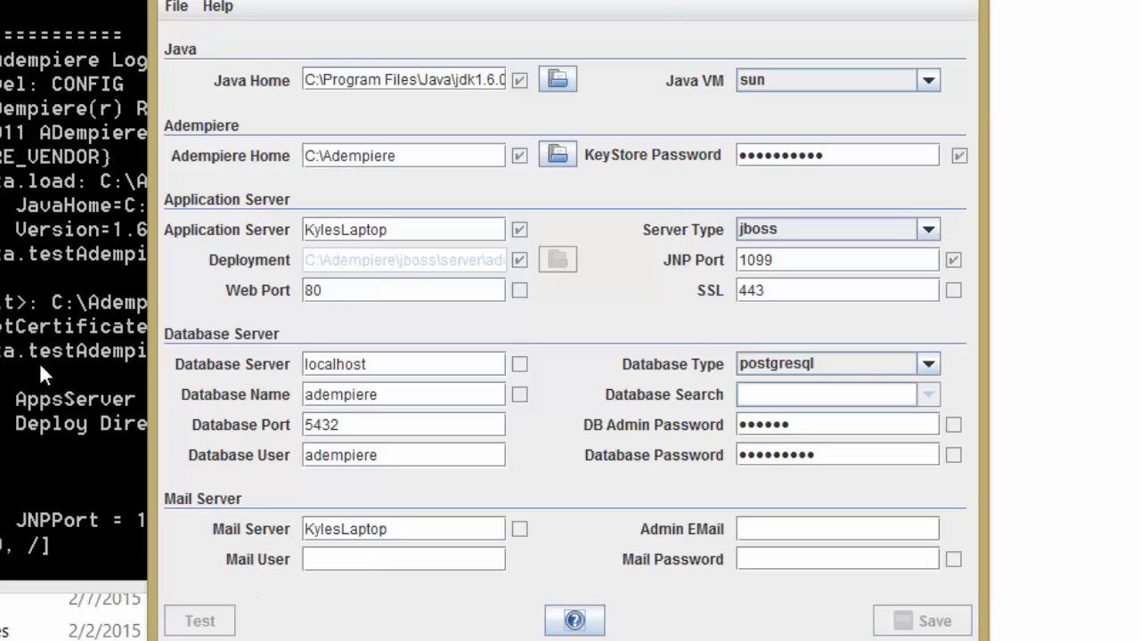
click(39, 363)
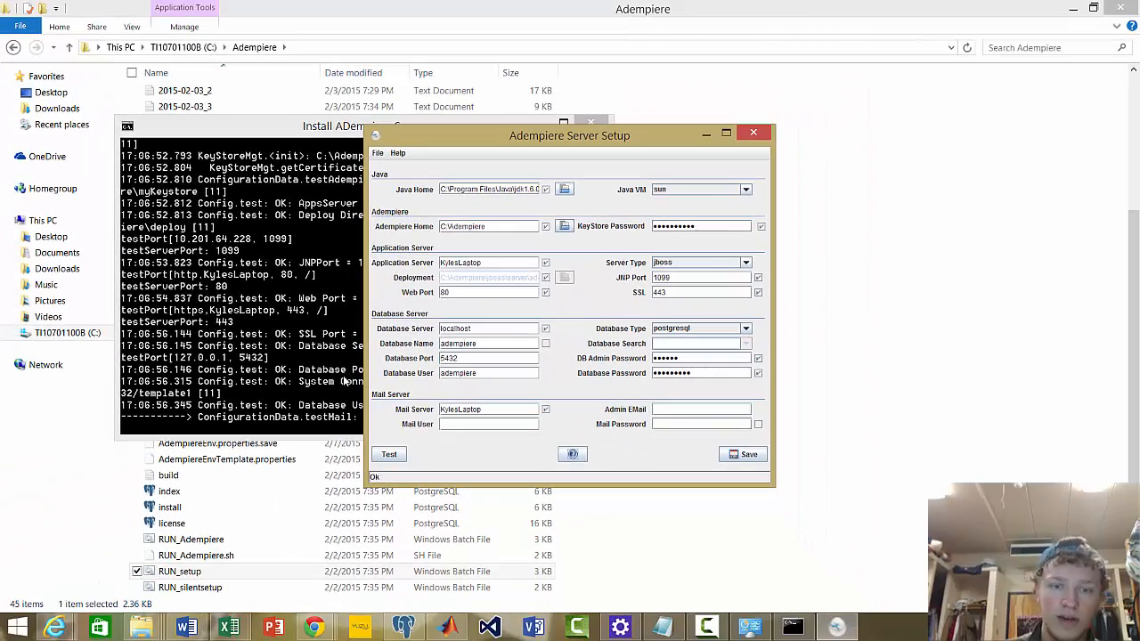
- Switch to pgAdmin III, connect to the PostgreSQL 9.4 server with the postgres user's password, and expand its login roles
click(404, 628)
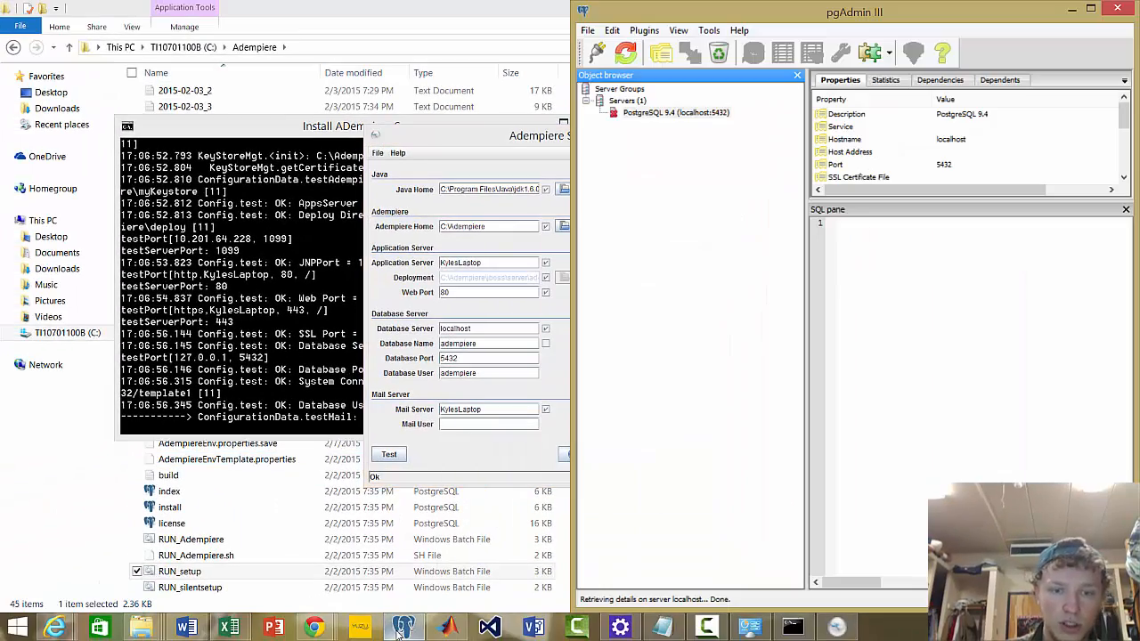
double_click(663, 113)
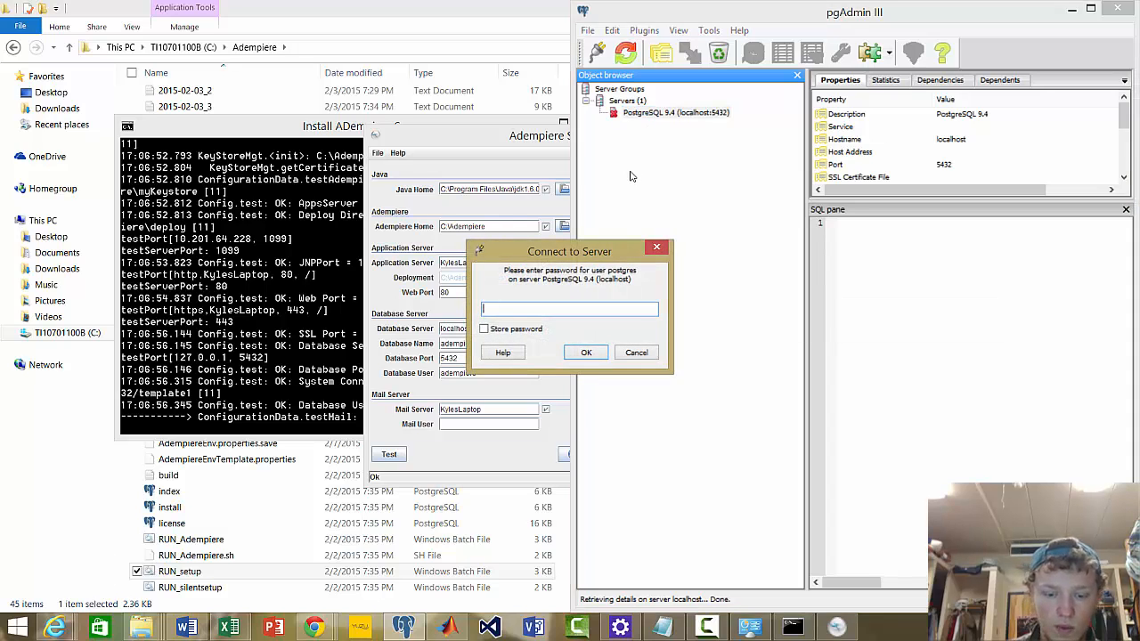
text(••••••)
key(Return)
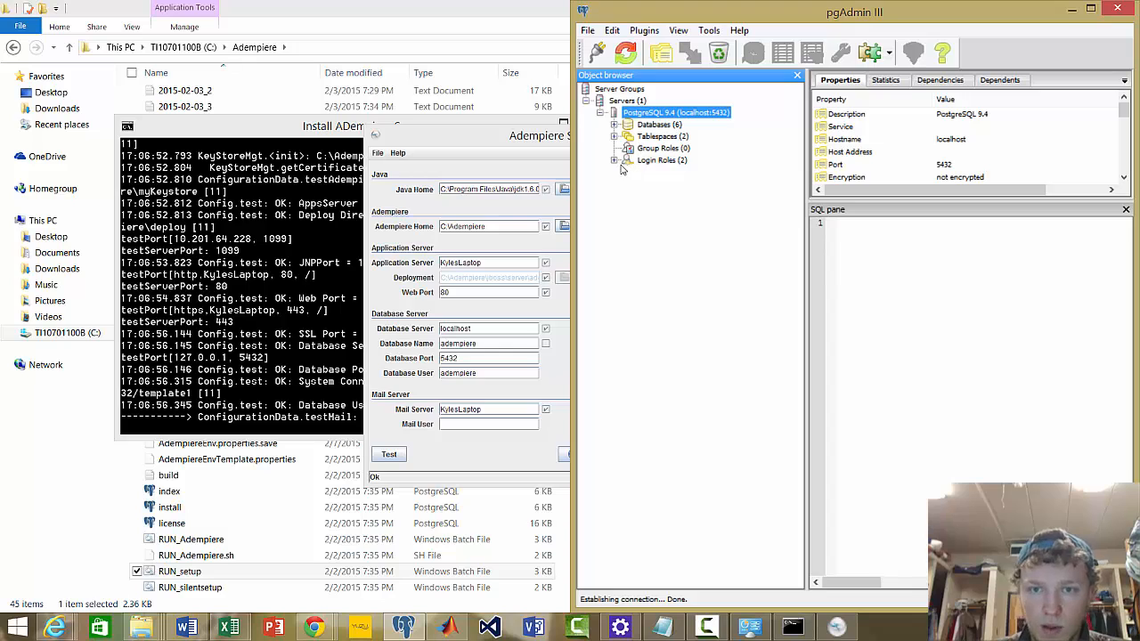
click(615, 161)
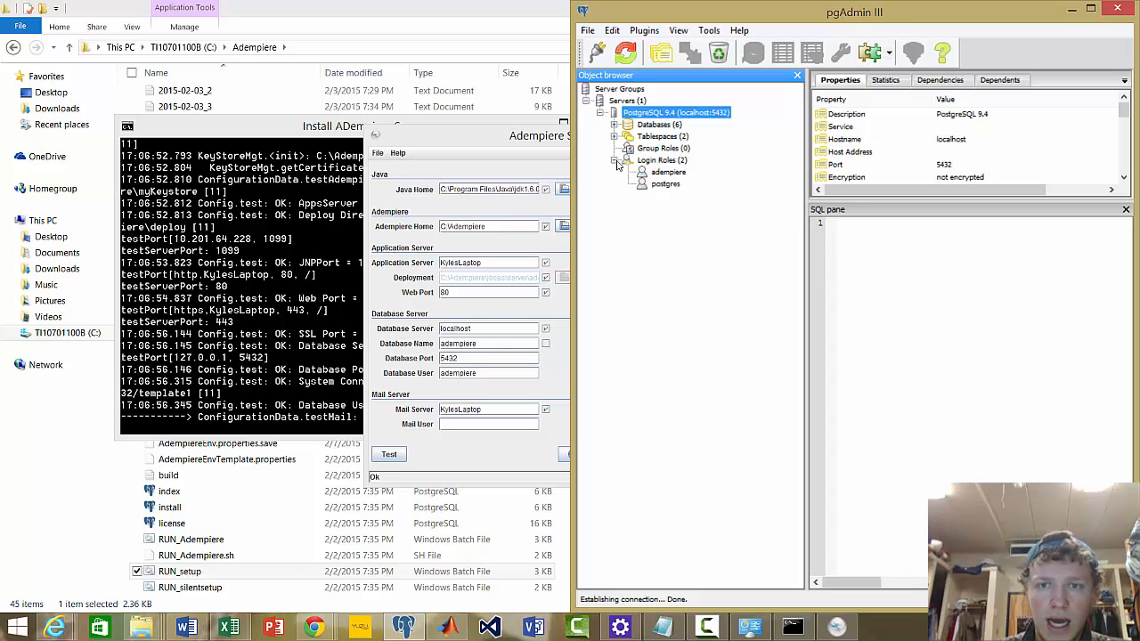
- Fill in a new login role named adempiere with the Superuser privilege, cancel it and select the existing adempiere role
right_click(663, 161)
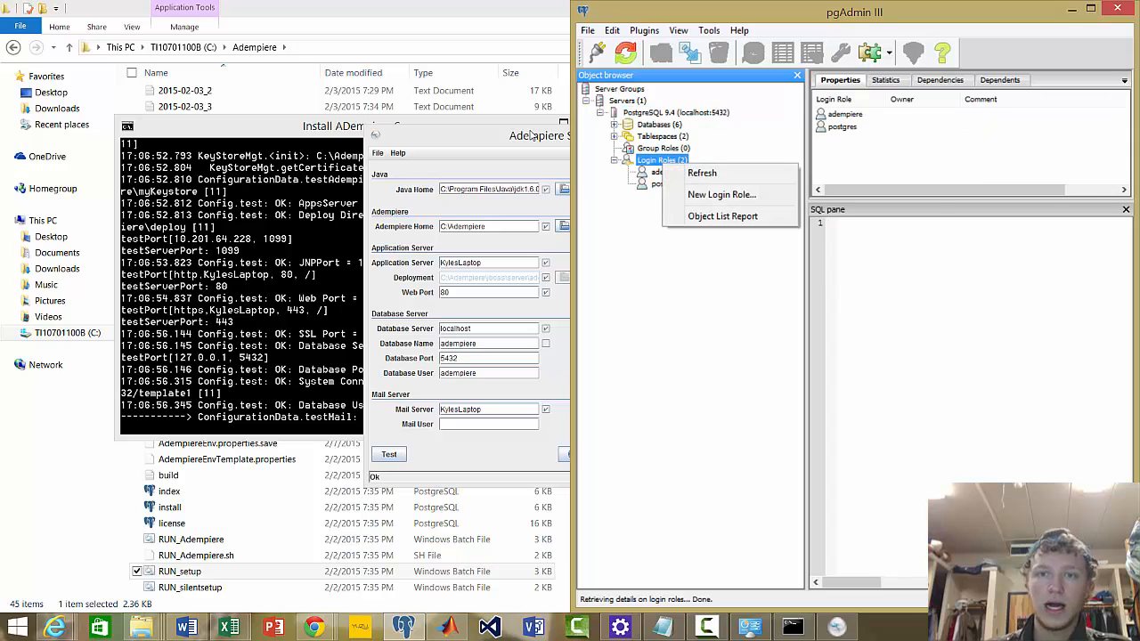
click(722, 194)
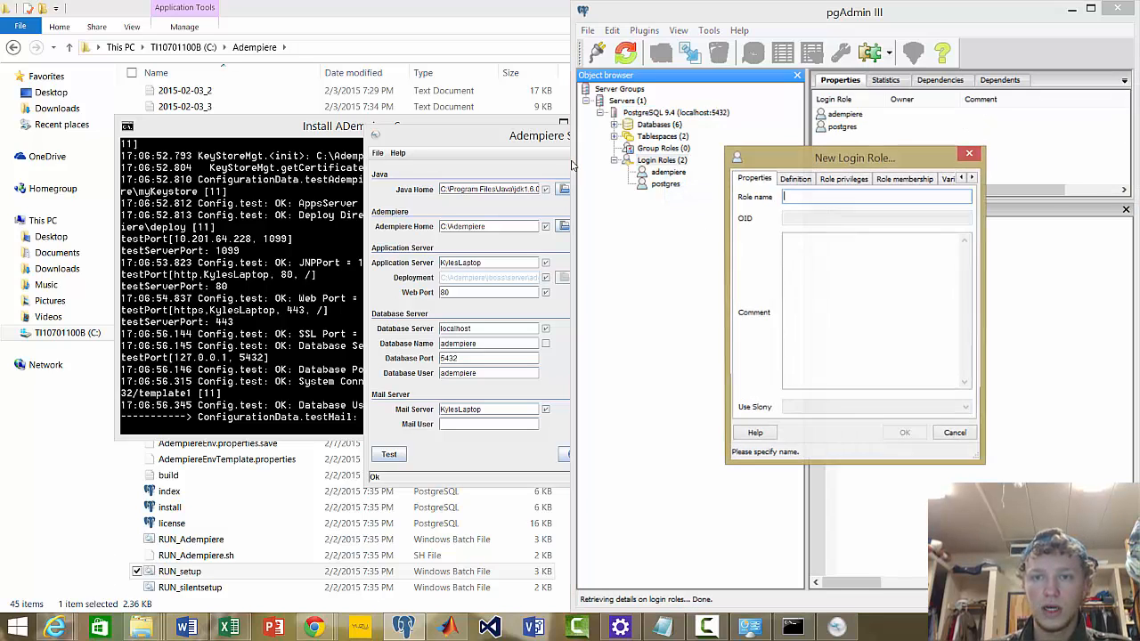
text(adempi)
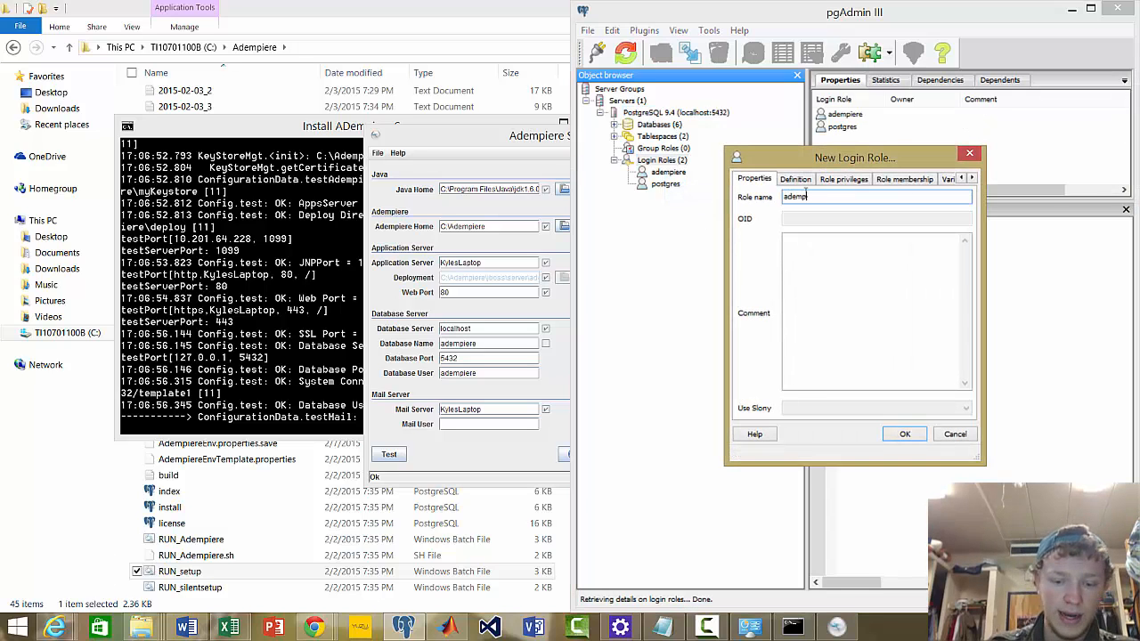
text(er)
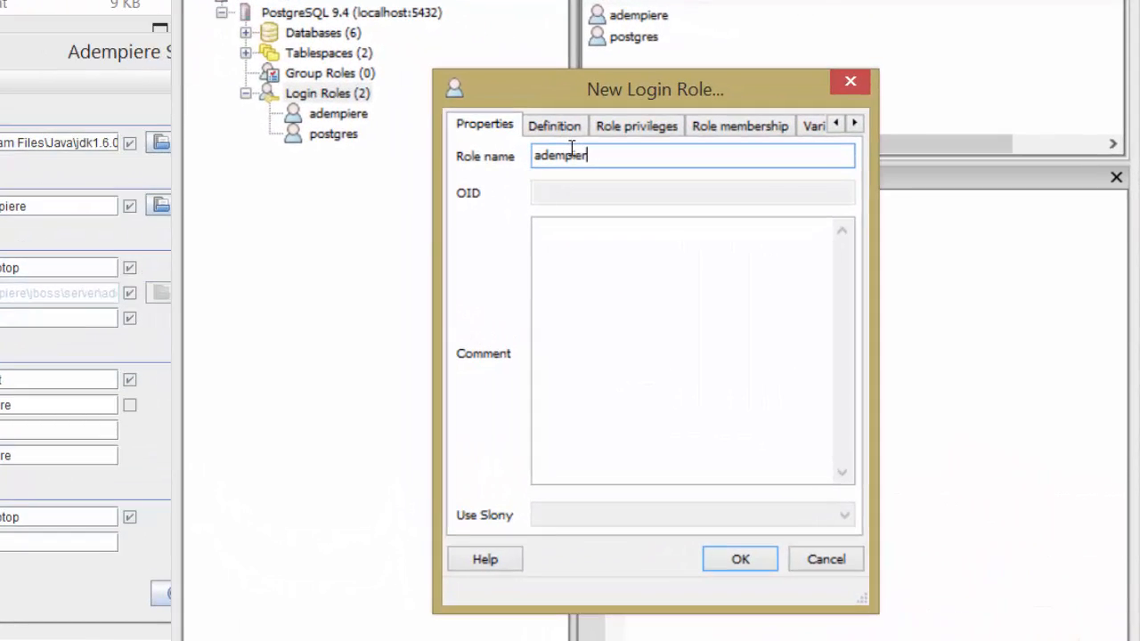
text(e)
click(619, 127)
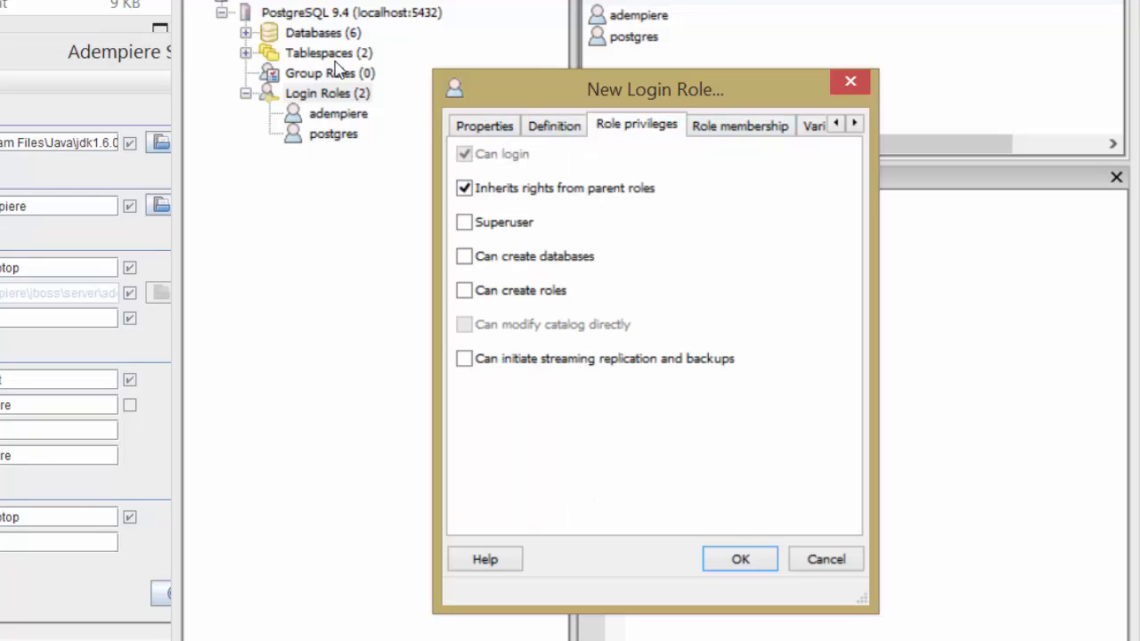
click(465, 222)
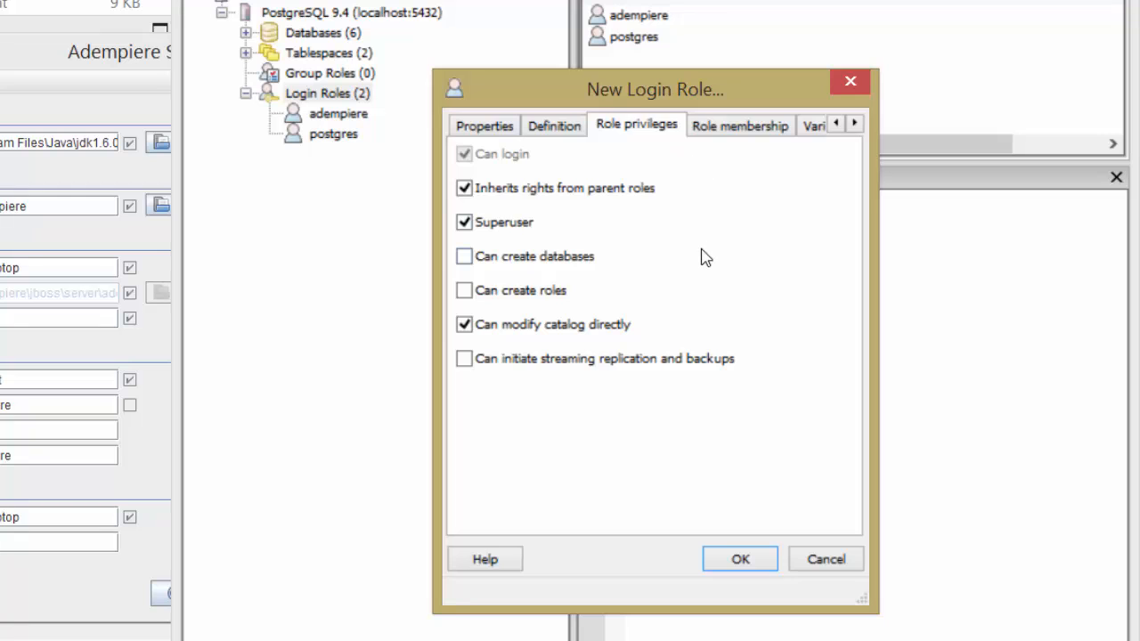
click(846, 570)
click(358, 115)
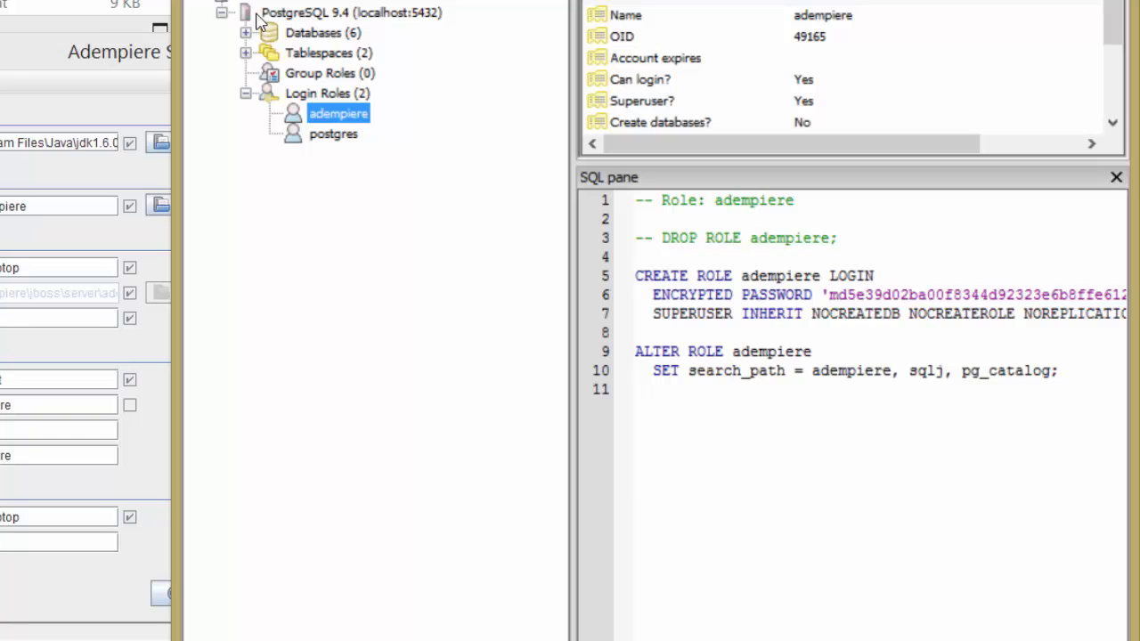
- Start a new database named adem, look through its definition, variables and privileges settings, and cancel it
right_click(305, 33)
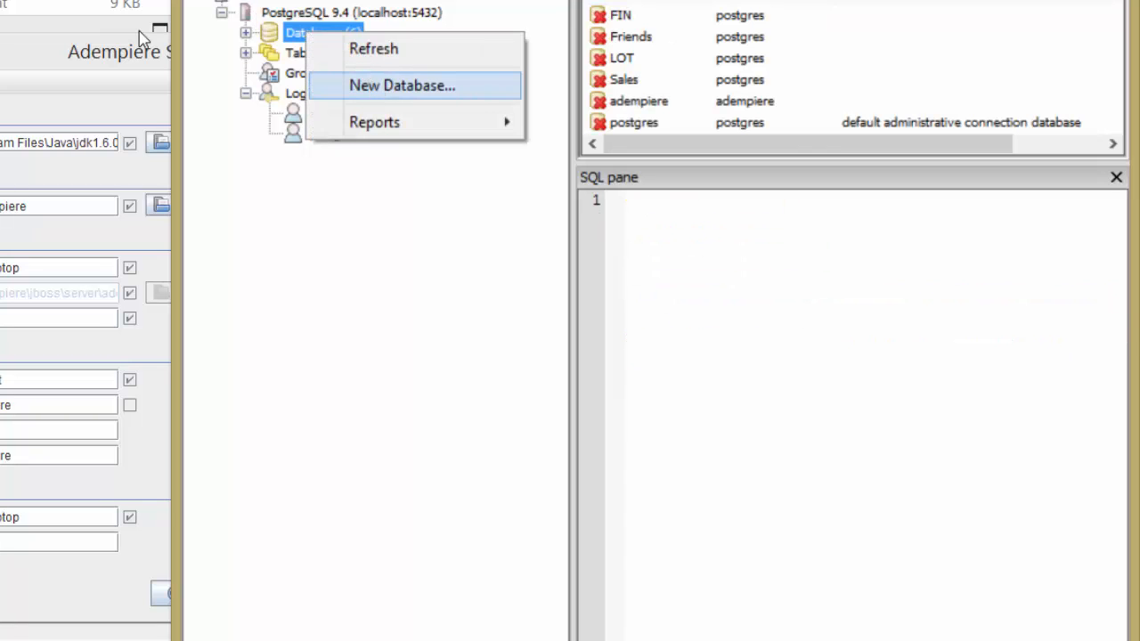
click(374, 86)
text(adem)
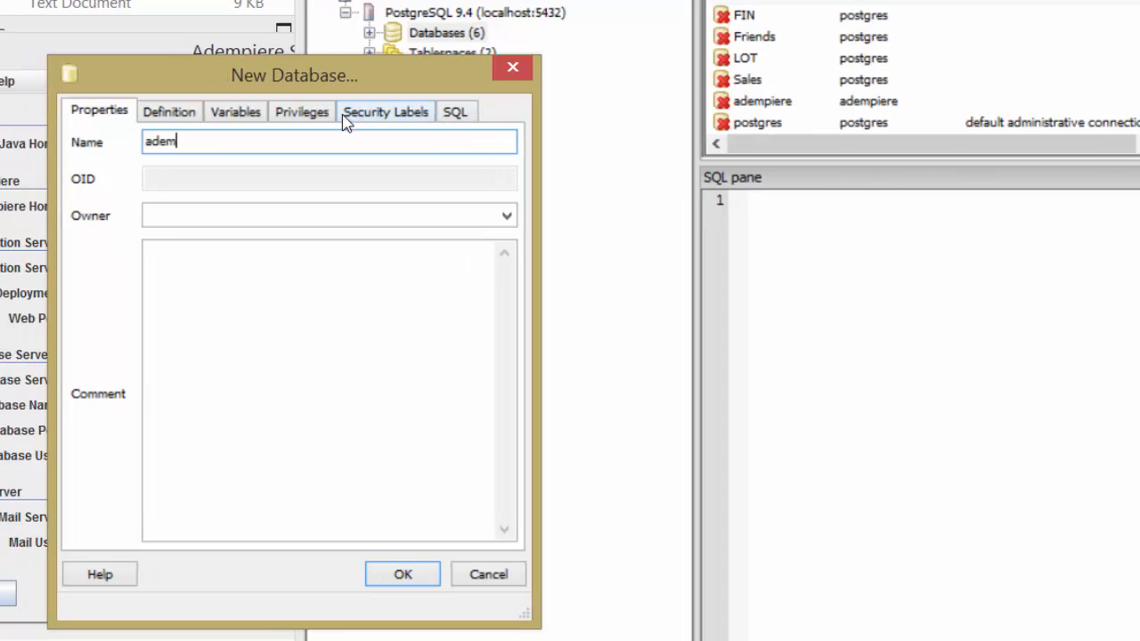
drag(363, 82, 672, 117)
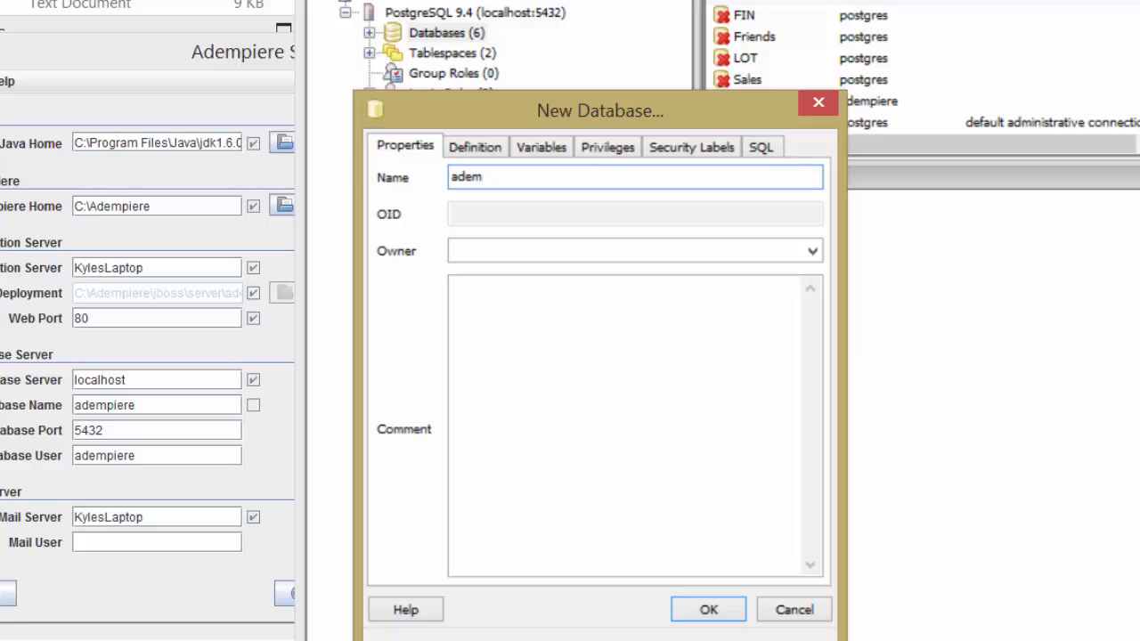
click(492, 152)
click(547, 148)
click(592, 148)
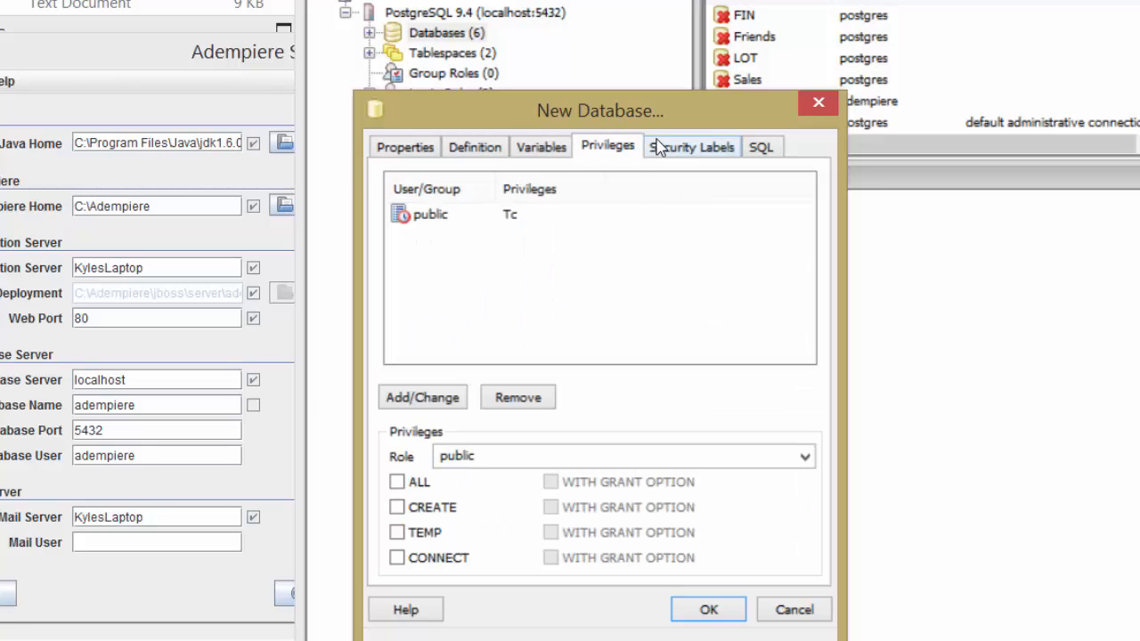
click(790, 612)
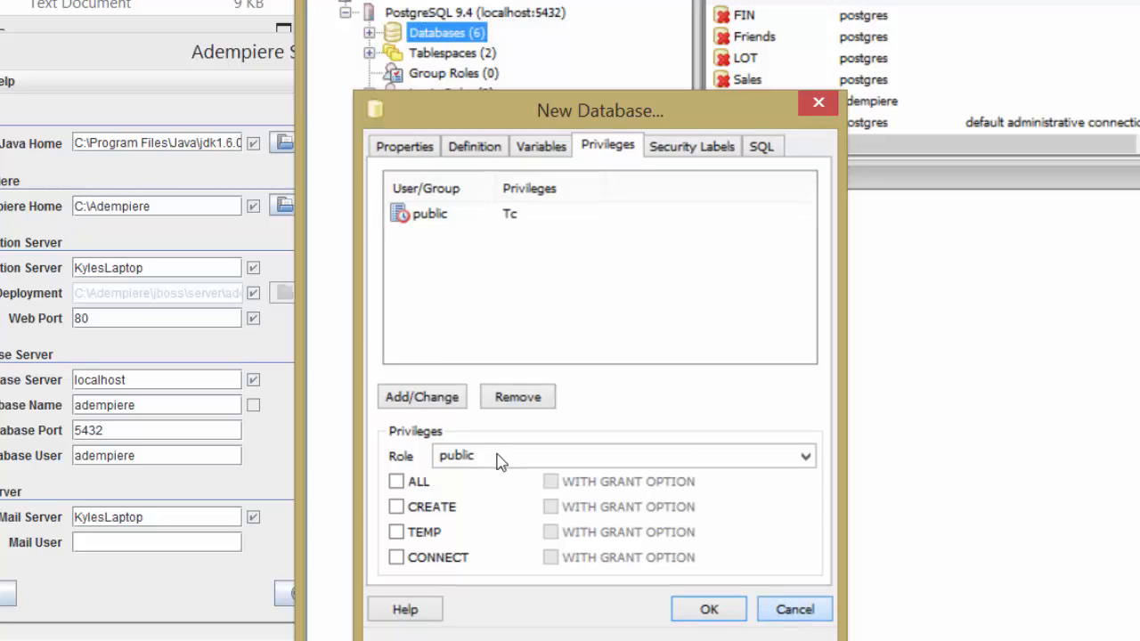
- Expand the list of databases on the PostgreSQL 9.4 server
click(369, 33)
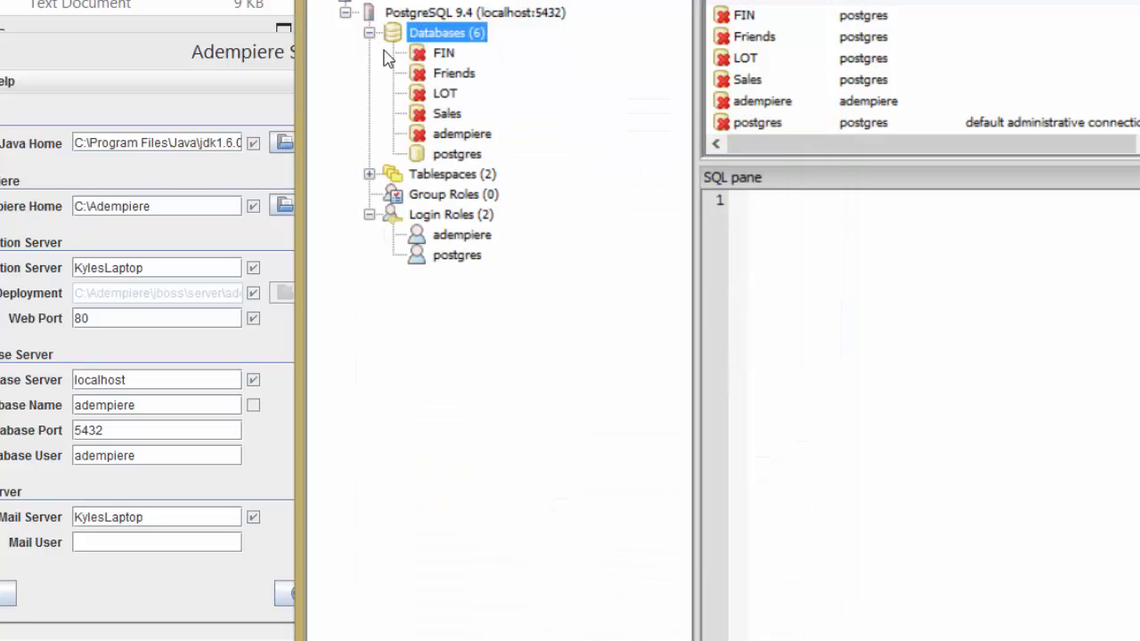
- Expand the adempiere database and its schemas to check that they exist
click(446, 153)
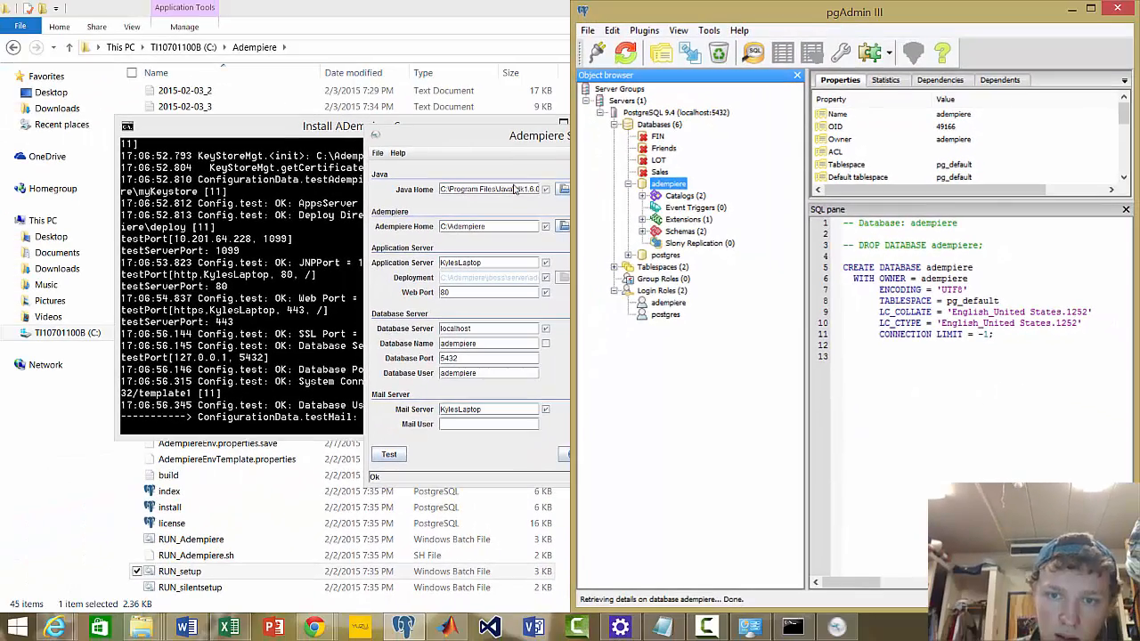
click(606, 228)
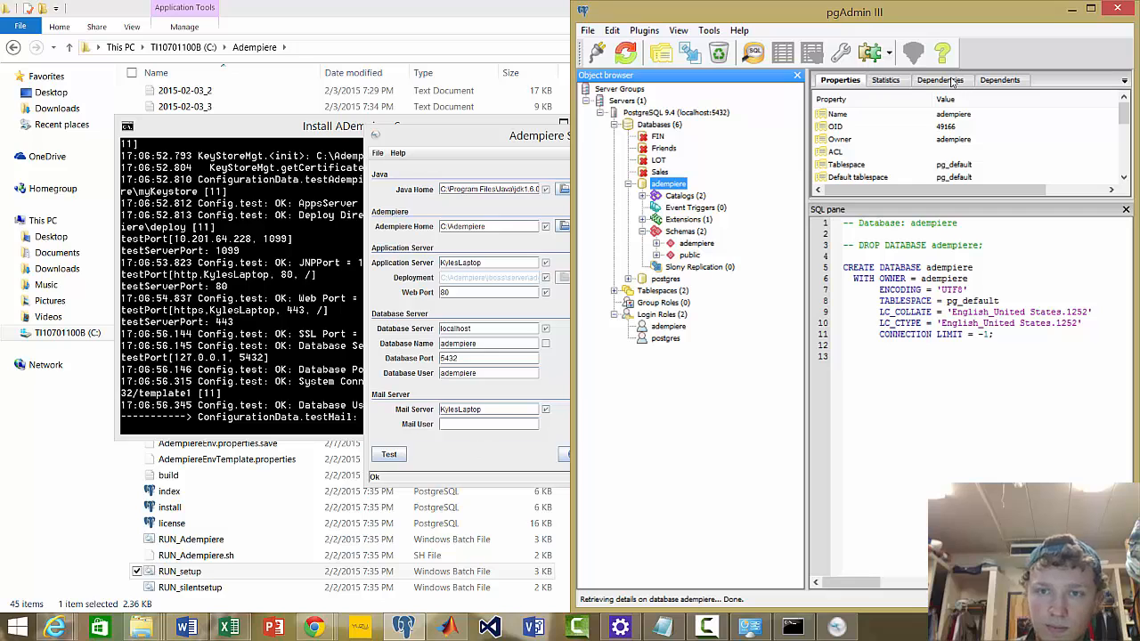
- Minimize pgAdmin III, check the latest test messages in the Install ADempiere Server console and return to Adempiere Server Setup
click(1072, 12)
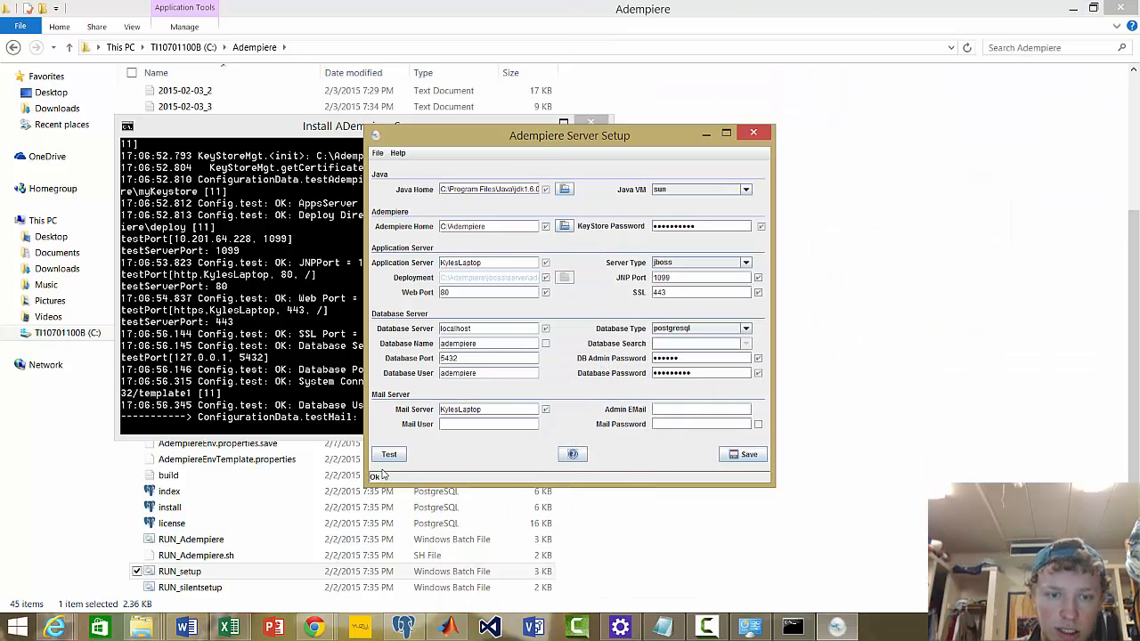
click(322, 407)
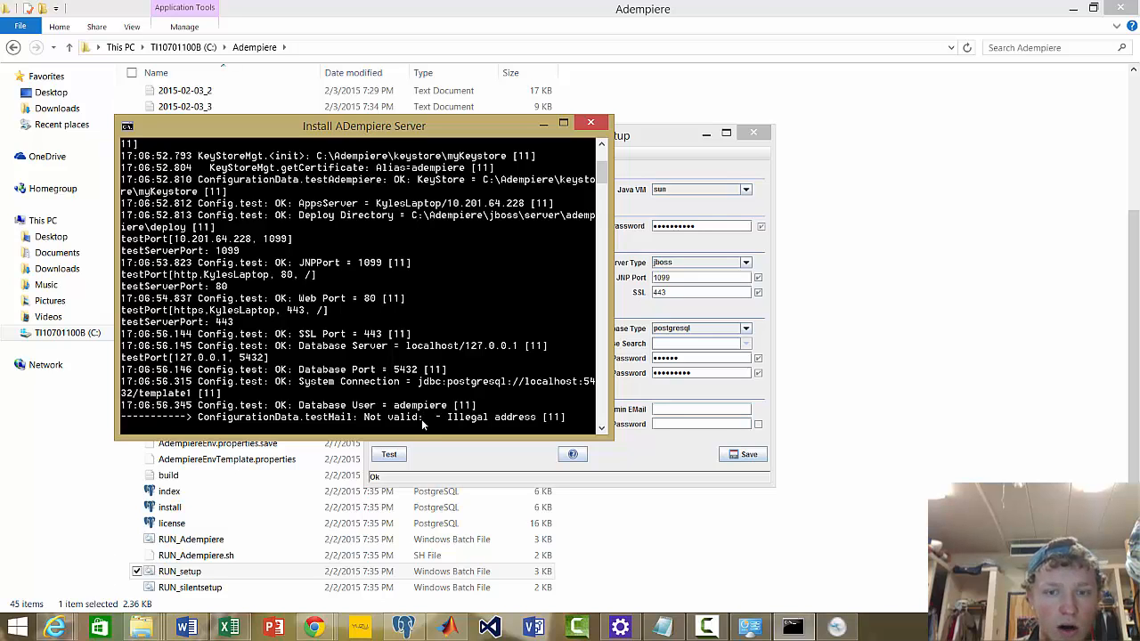
click(662, 462)
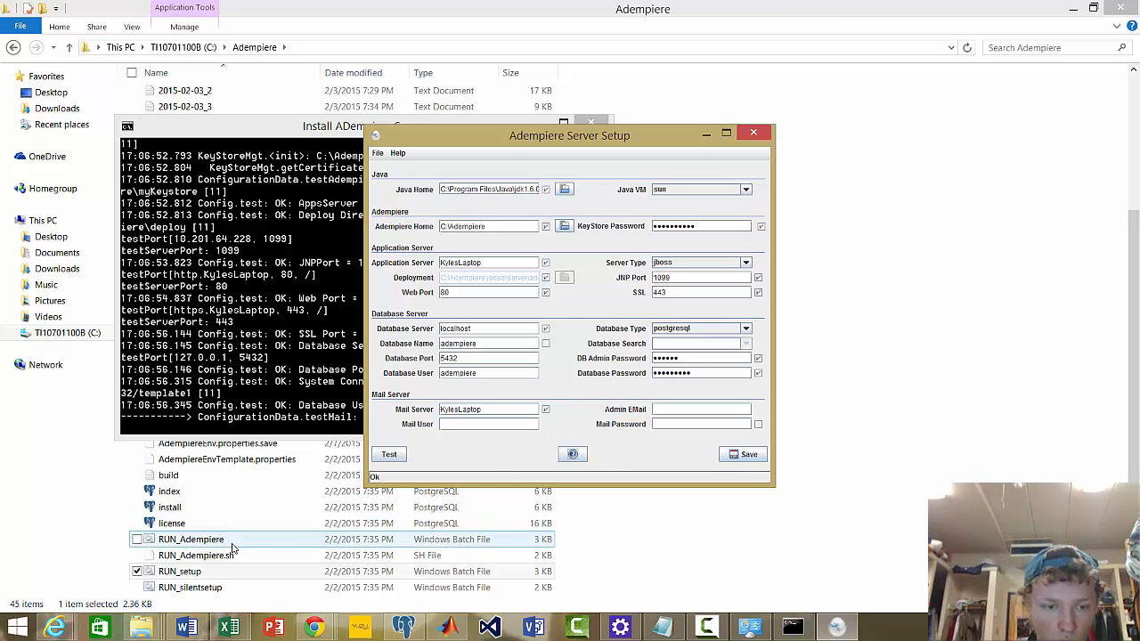
- Switch to pgAdmin III, look through the adempiere login role's general properties and password definition settings, and cancel without changes
click(403, 628)
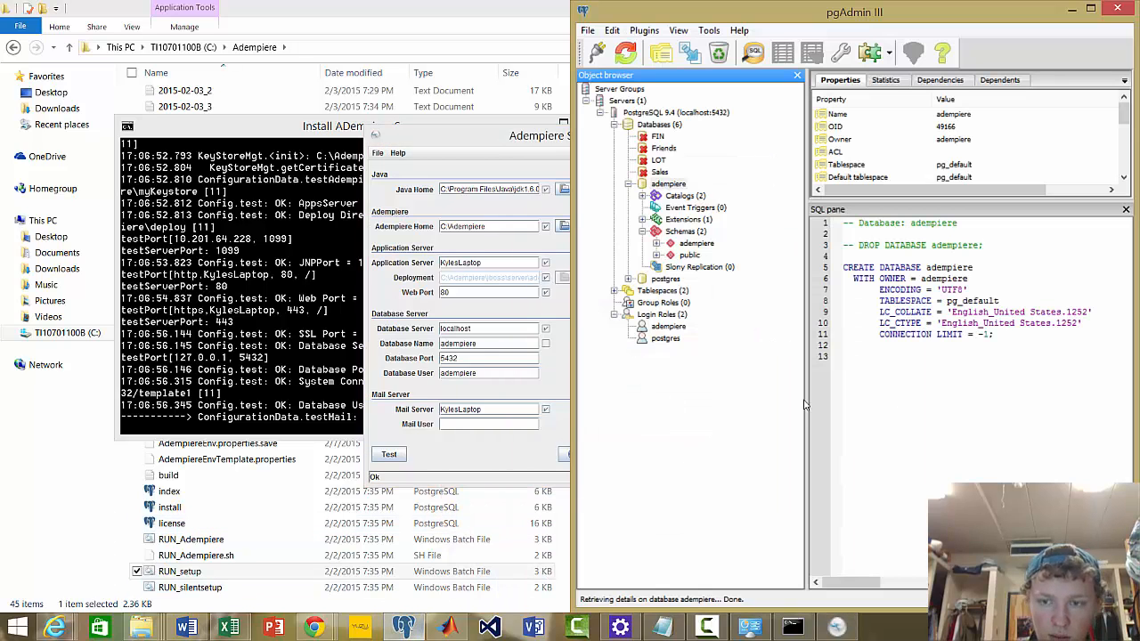
right_click(663, 327)
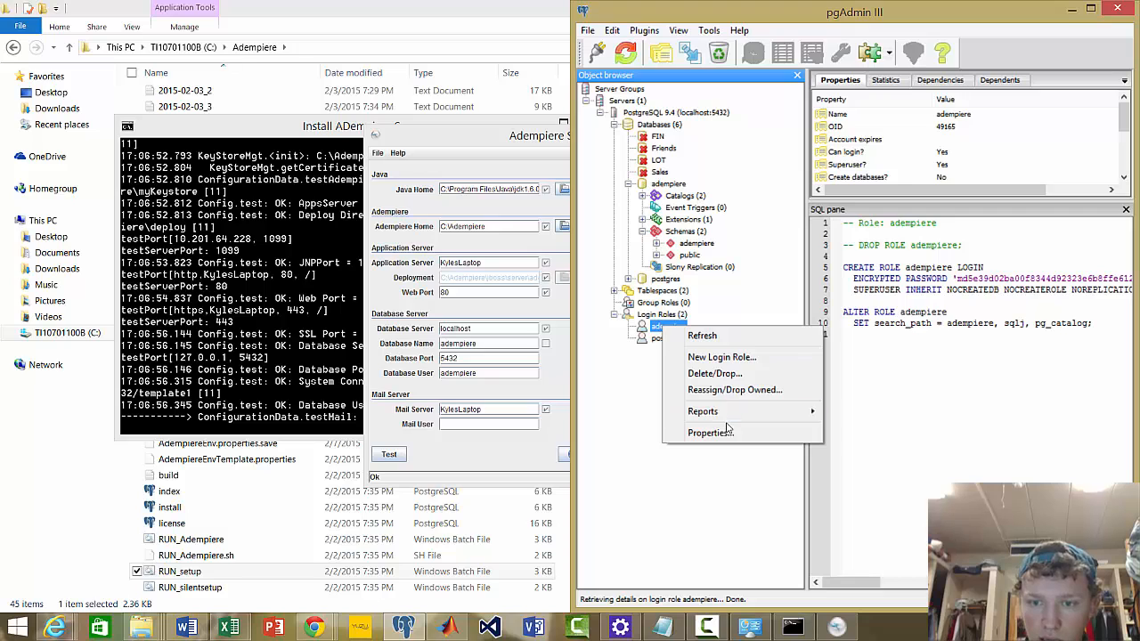
click(726, 431)
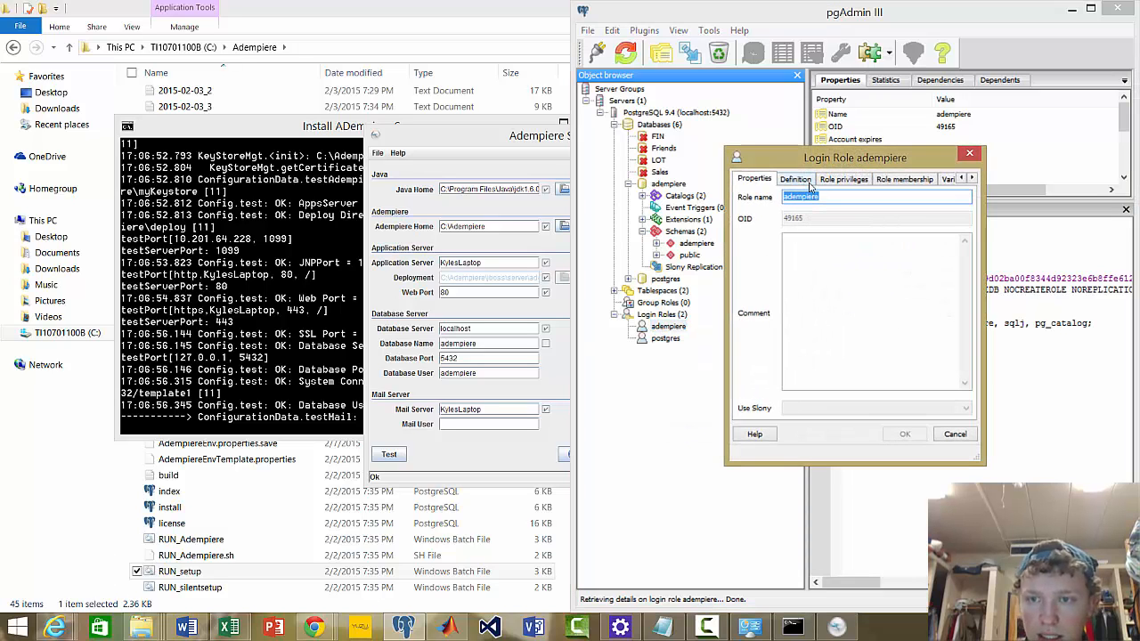
click(795, 180)
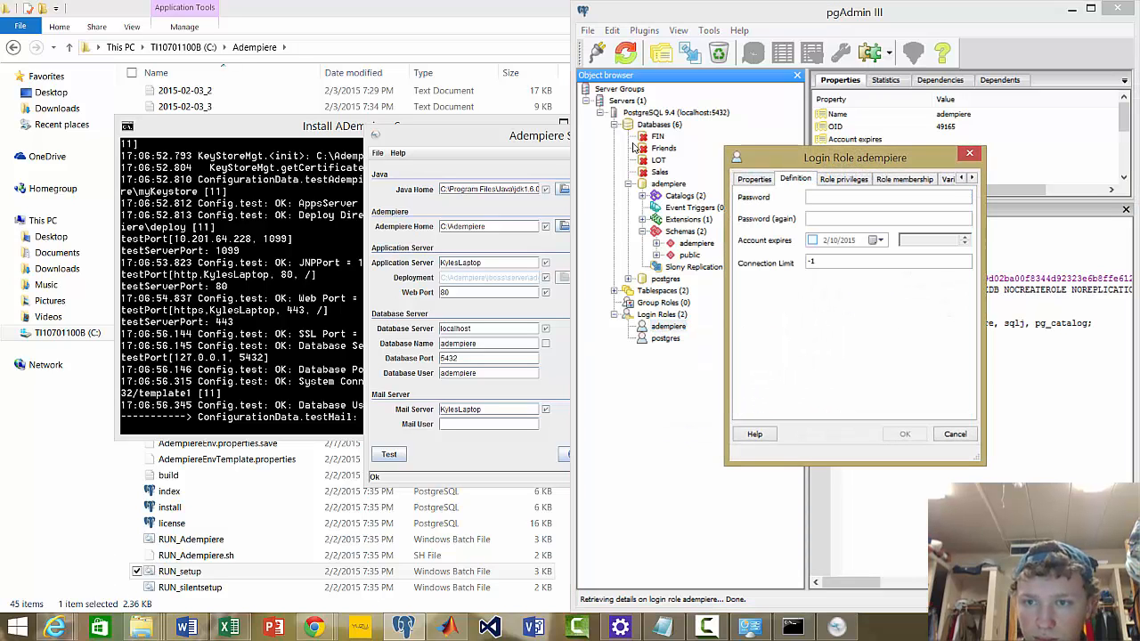
click(831, 198)
click(835, 218)
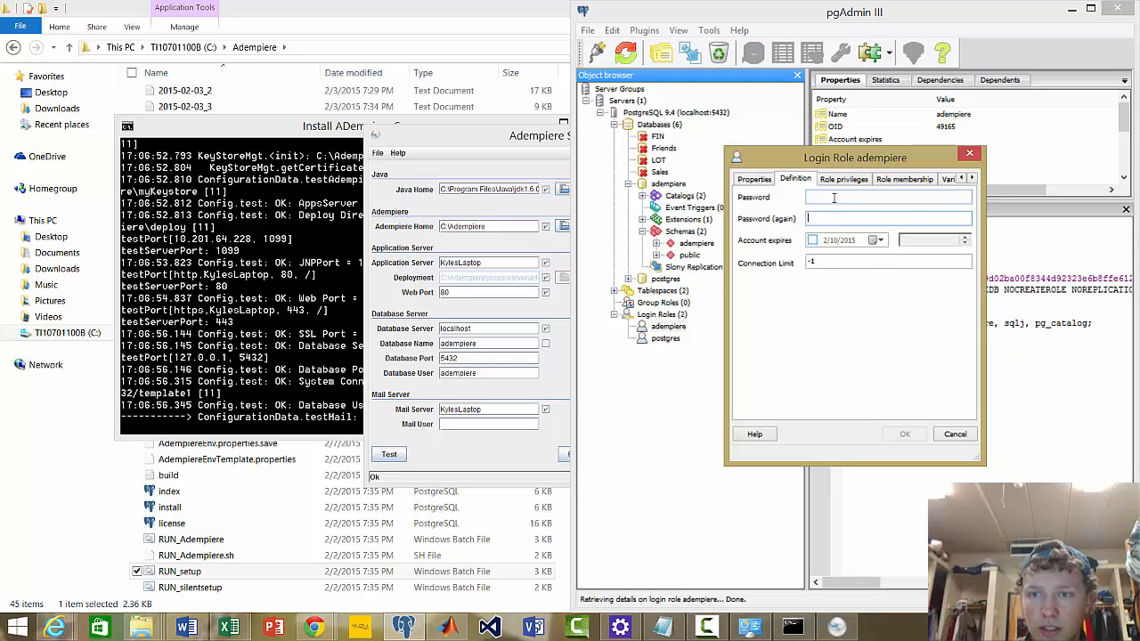
click(759, 179)
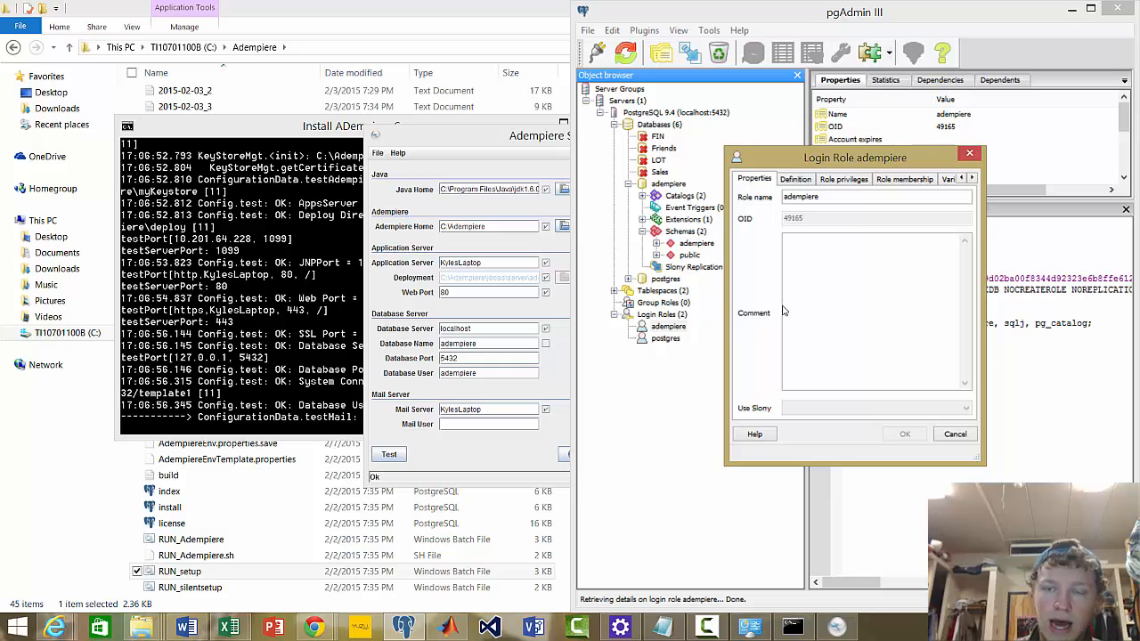
click(799, 181)
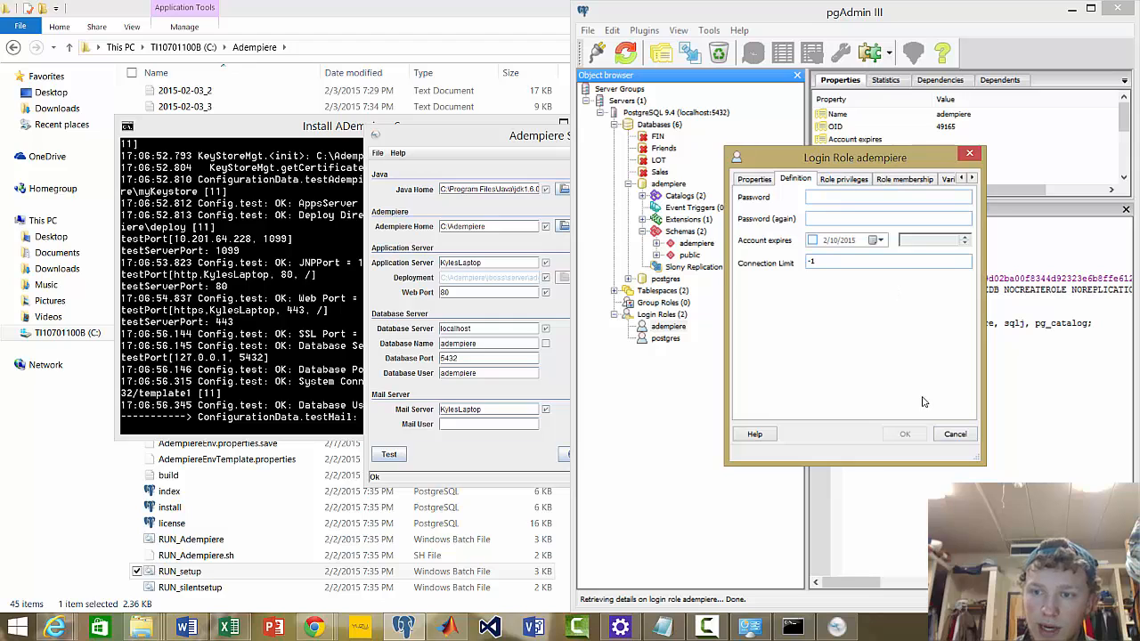
click(958, 436)
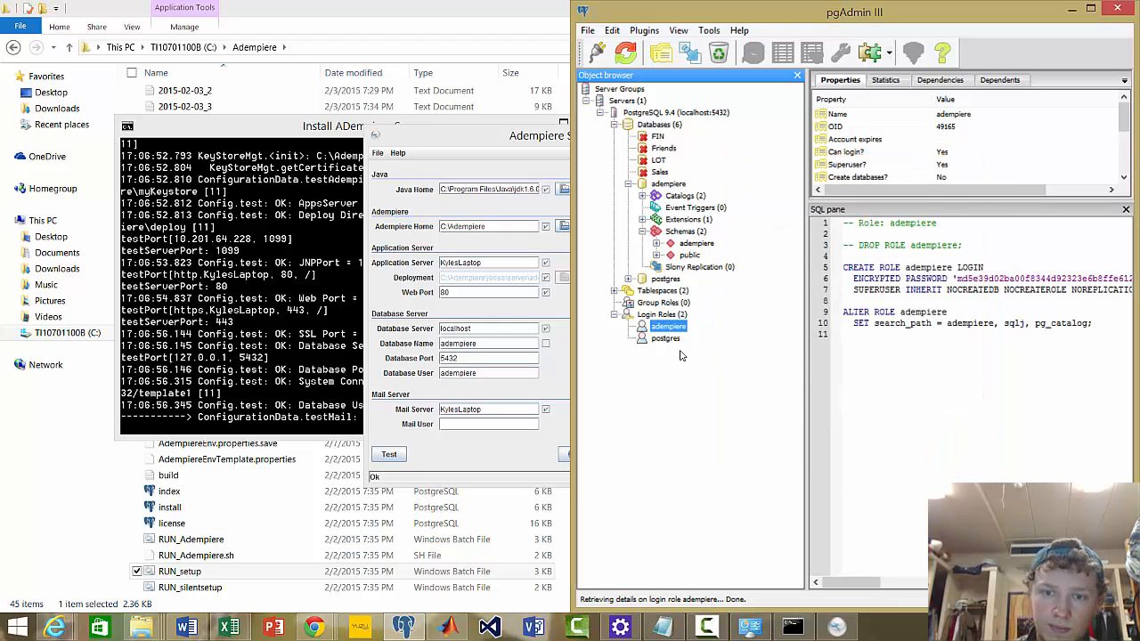
- Return to Adempiere Server Setup, save the server configuration and confirm the start of the deployment
click(476, 481)
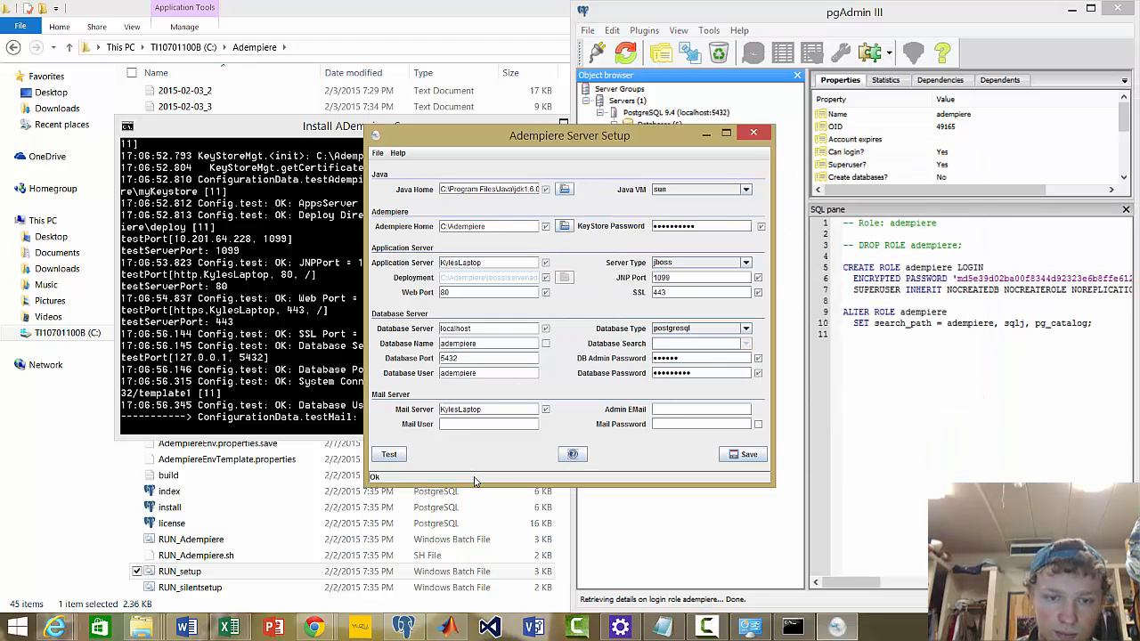
click(746, 456)
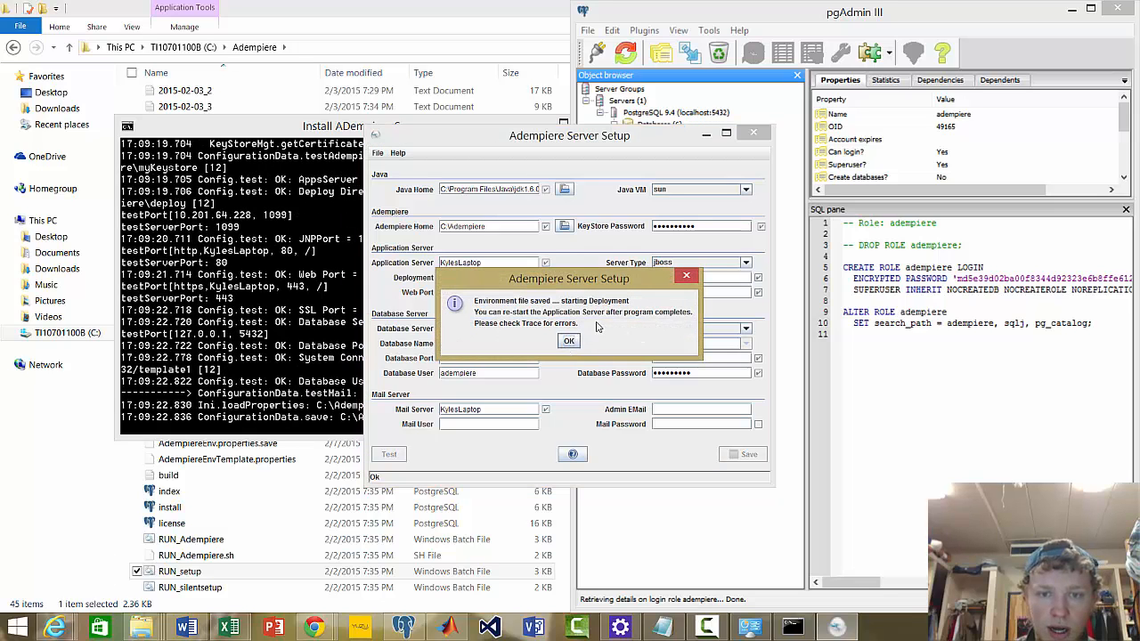
click(568, 341)
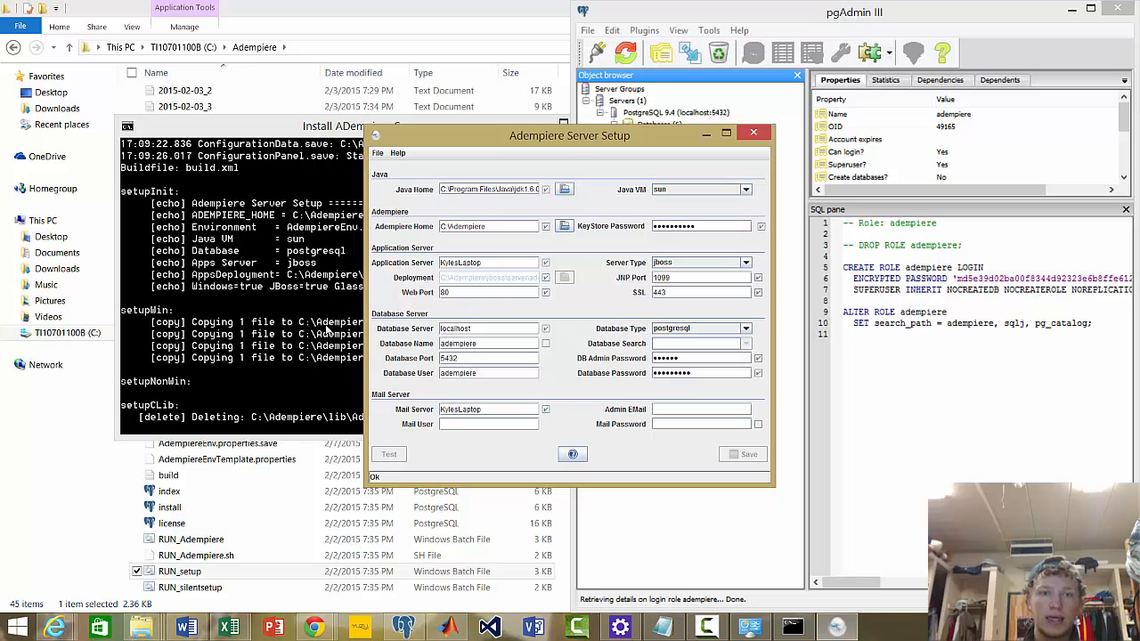
- Follow the deployment in the Install ADempiere Server console and close the console once the build and client environment setup finish
click(326, 328)
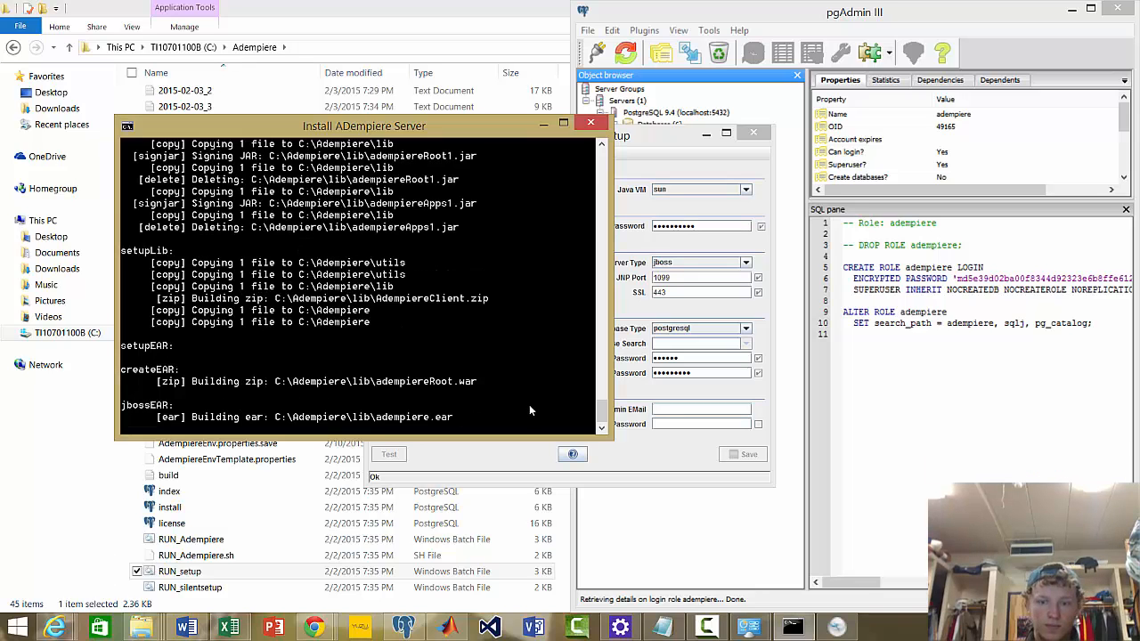
click(706, 627)
click(721, 526)
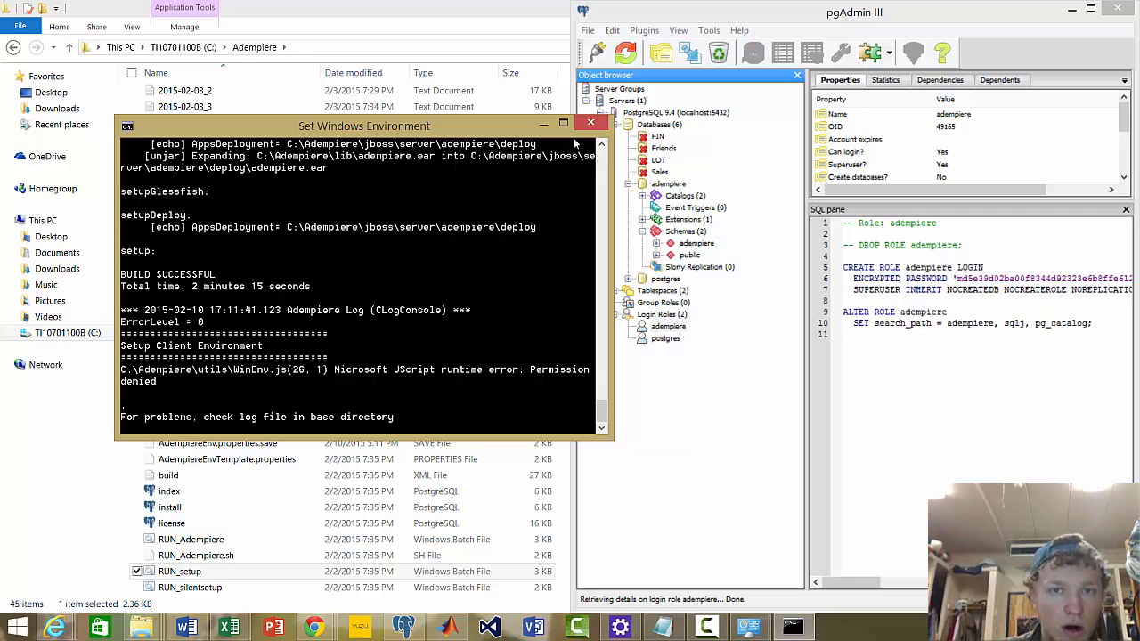
click(592, 123)
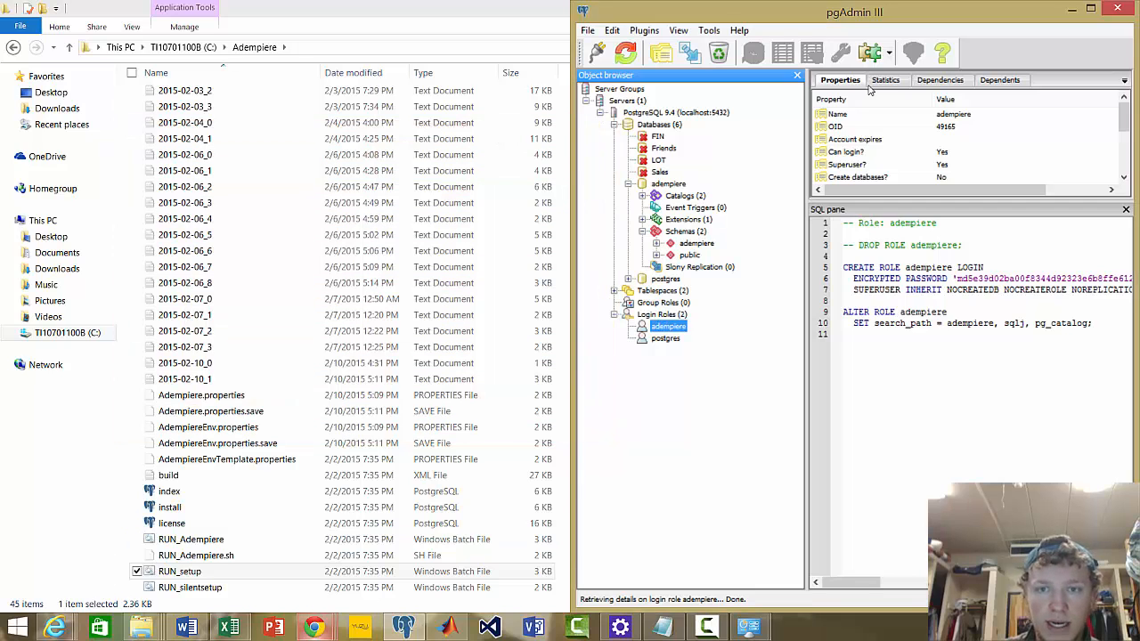
- Minimize pgAdmin III and run the RUN_Adempiere batch file from the C:\Adempiere folder, allowing it past the security warning
click(1071, 8)
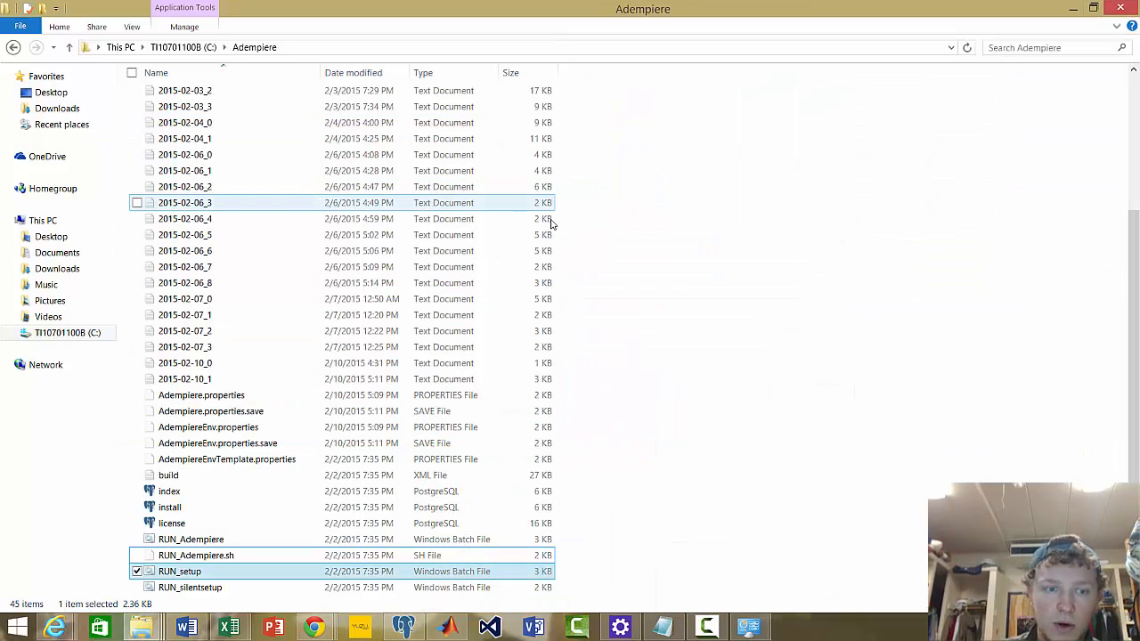
click(737, 314)
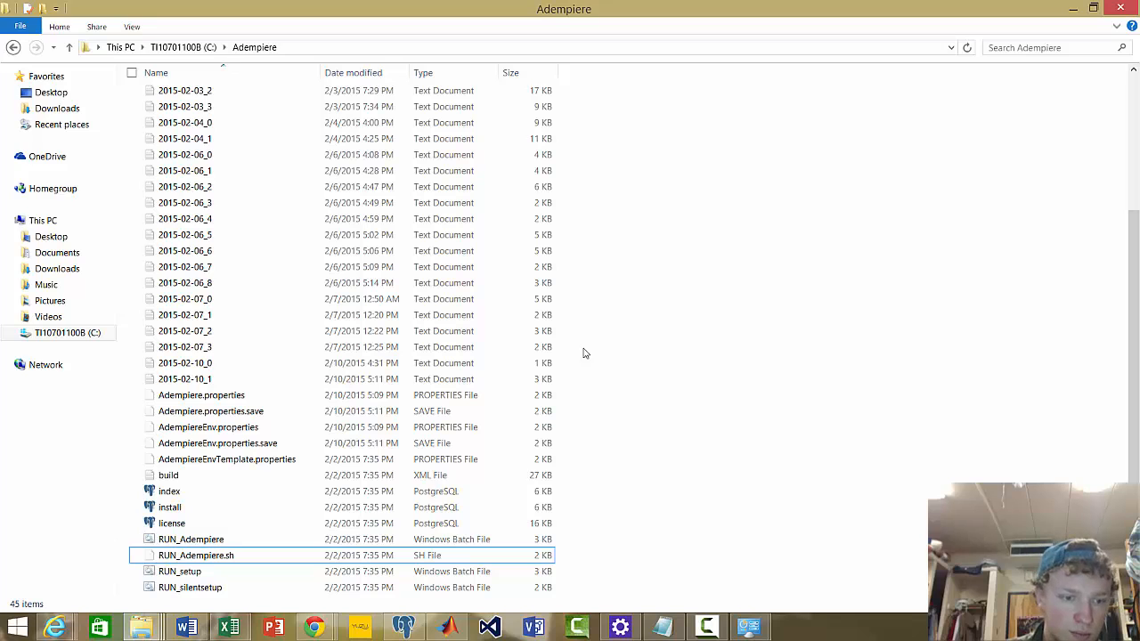
double_click(204, 542)
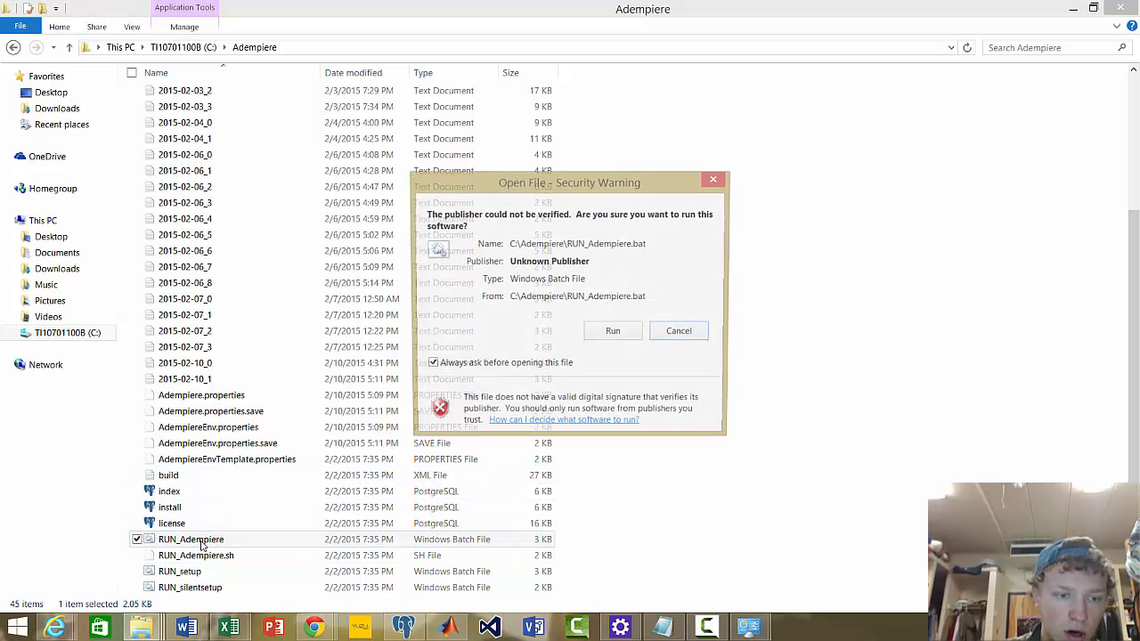
click(612, 334)
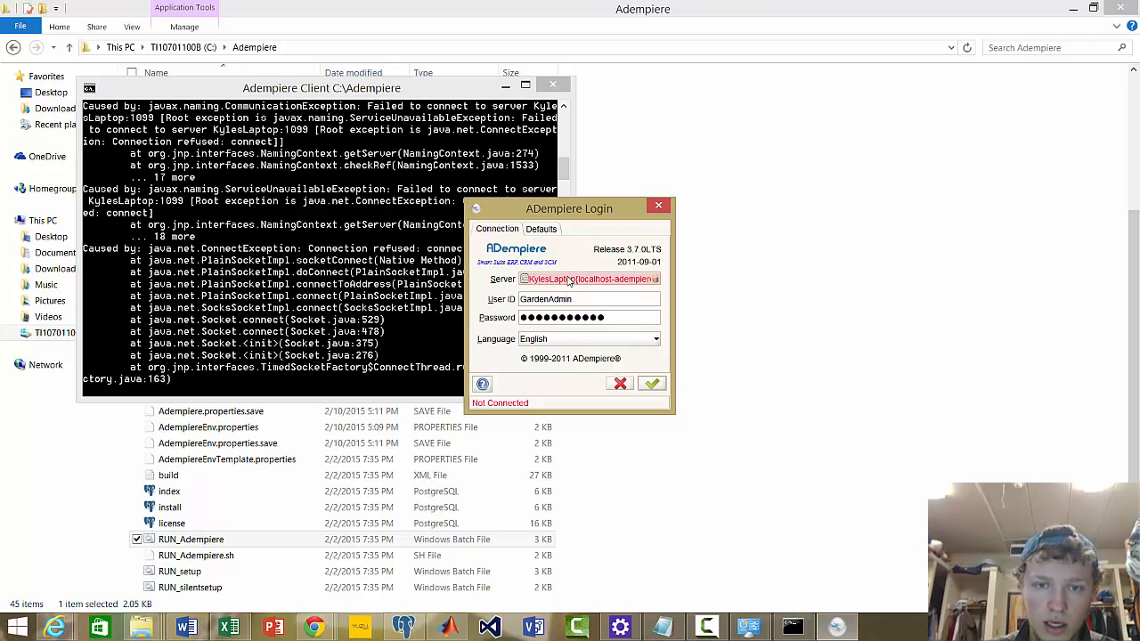
- Open the login's server connection settings, test the PostgreSQL database connection to adempiere on localhost and accept the settings
click(568, 279)
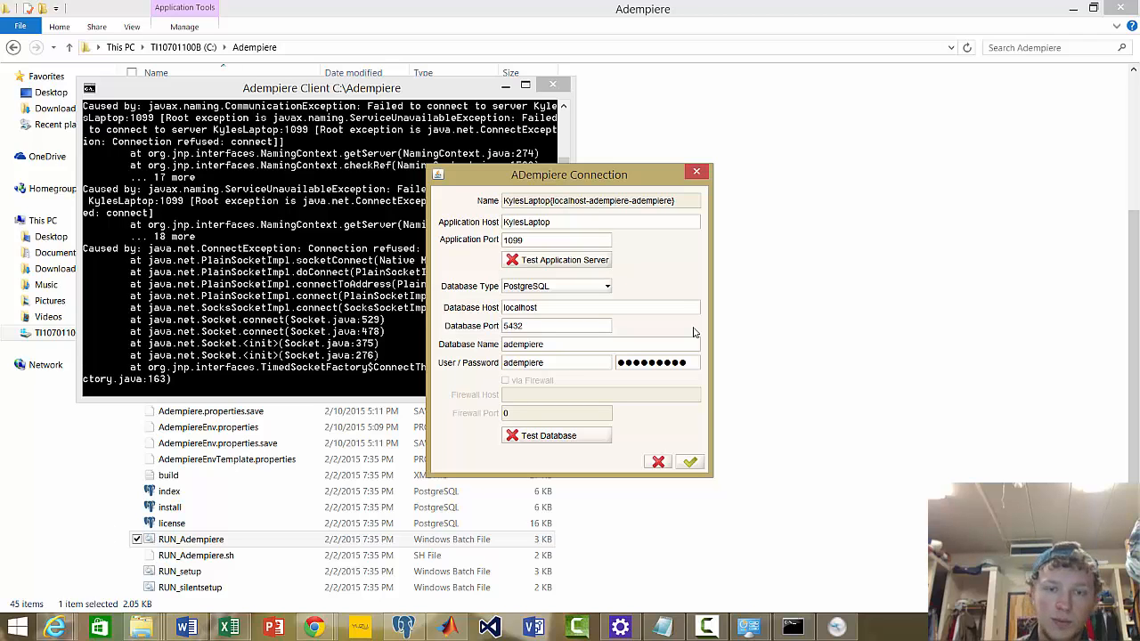
click(567, 437)
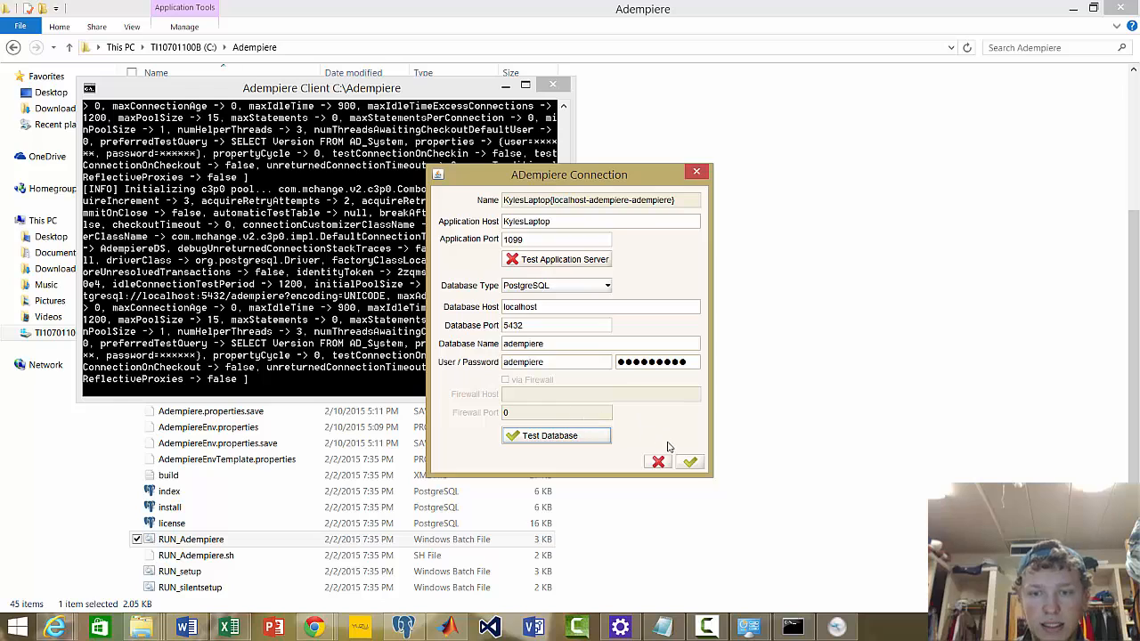
click(690, 462)
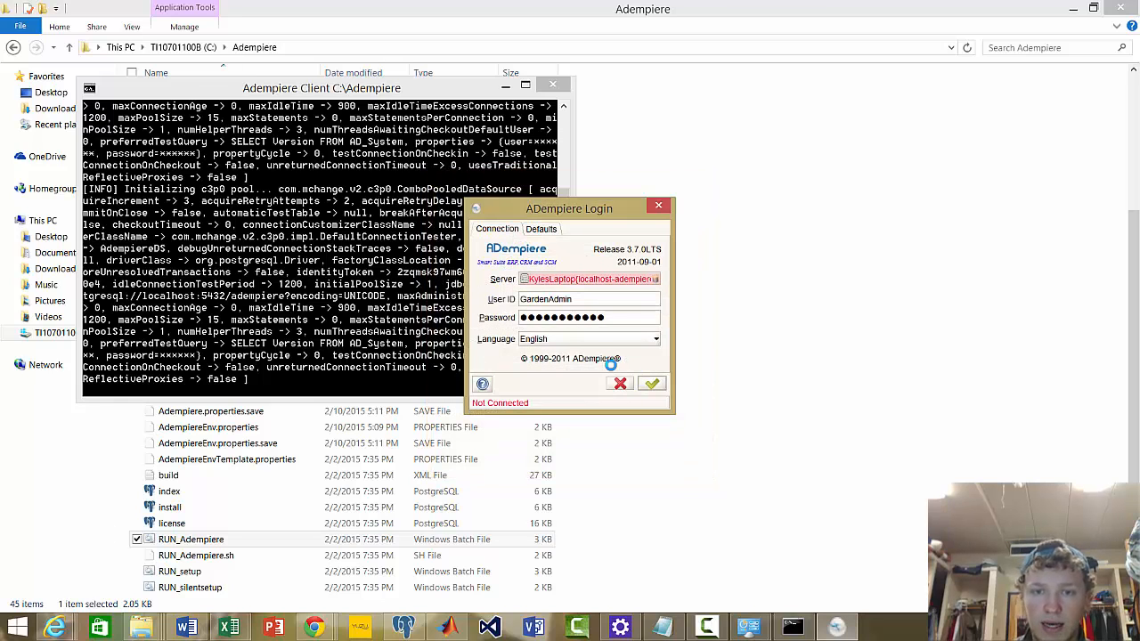
- Try to log in to ADempiere with the GardenAdmin user ID, and close the login window and the client console
click(653, 383)
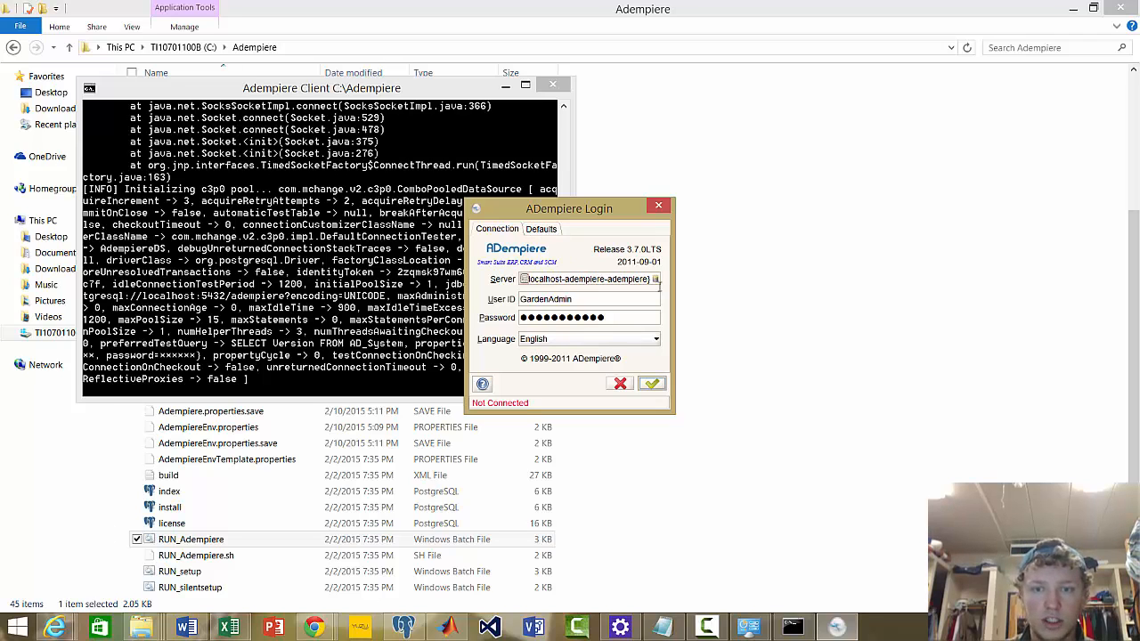
click(659, 206)
click(553, 84)
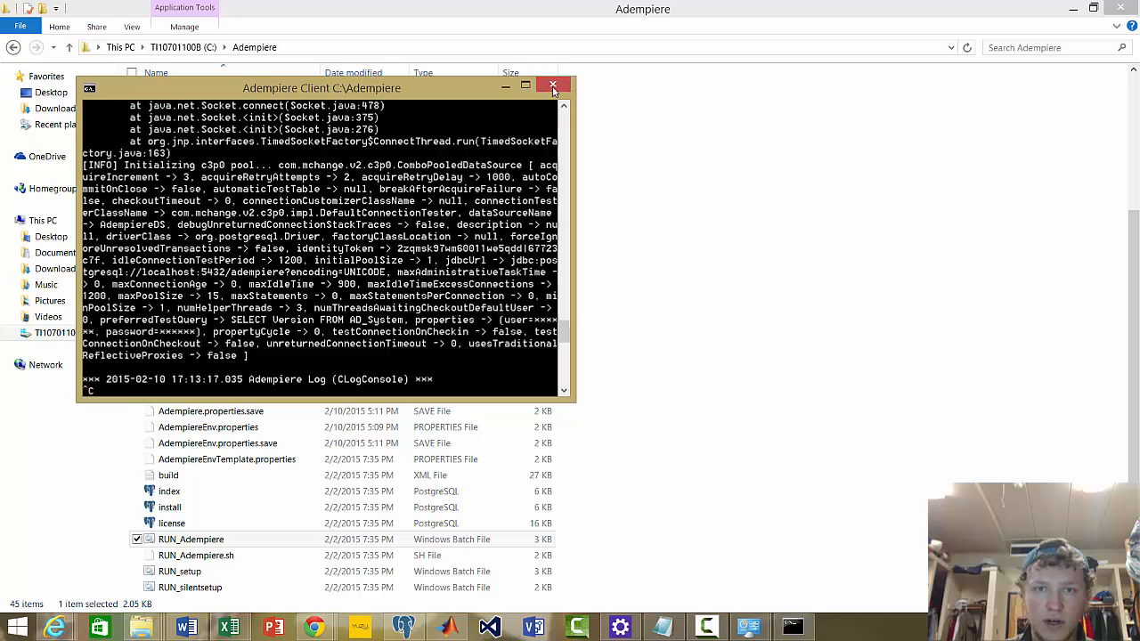
- Run the RUN_ImportAdempiere batch file from the utils folder and let it import the Adempiere data into the database
scroll(238, 154, up, 6)
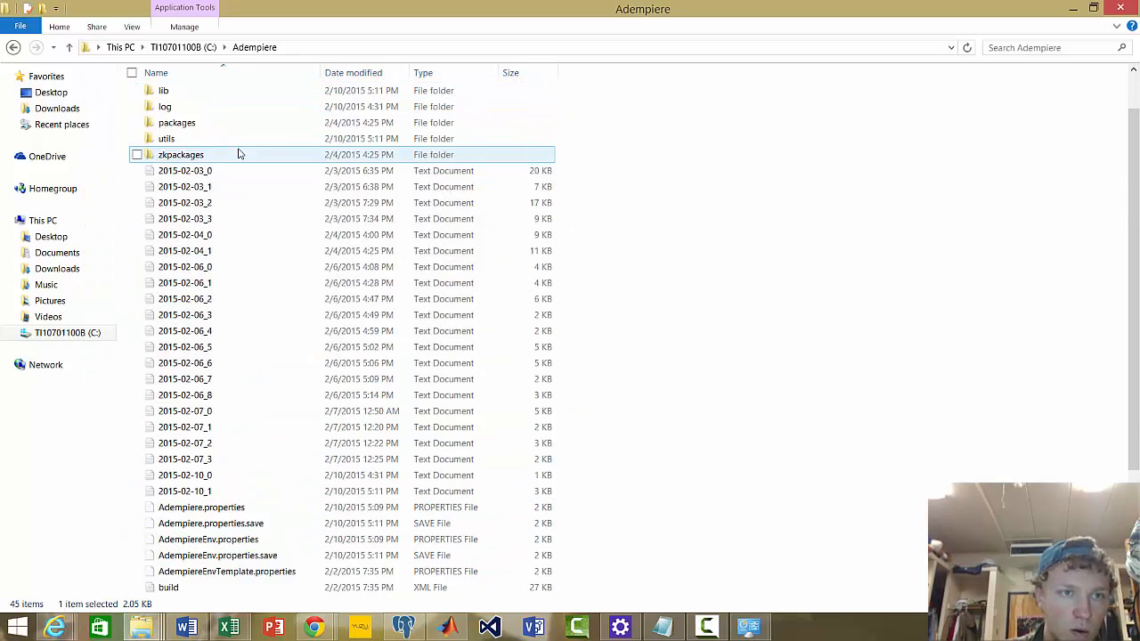
double_click(165, 223)
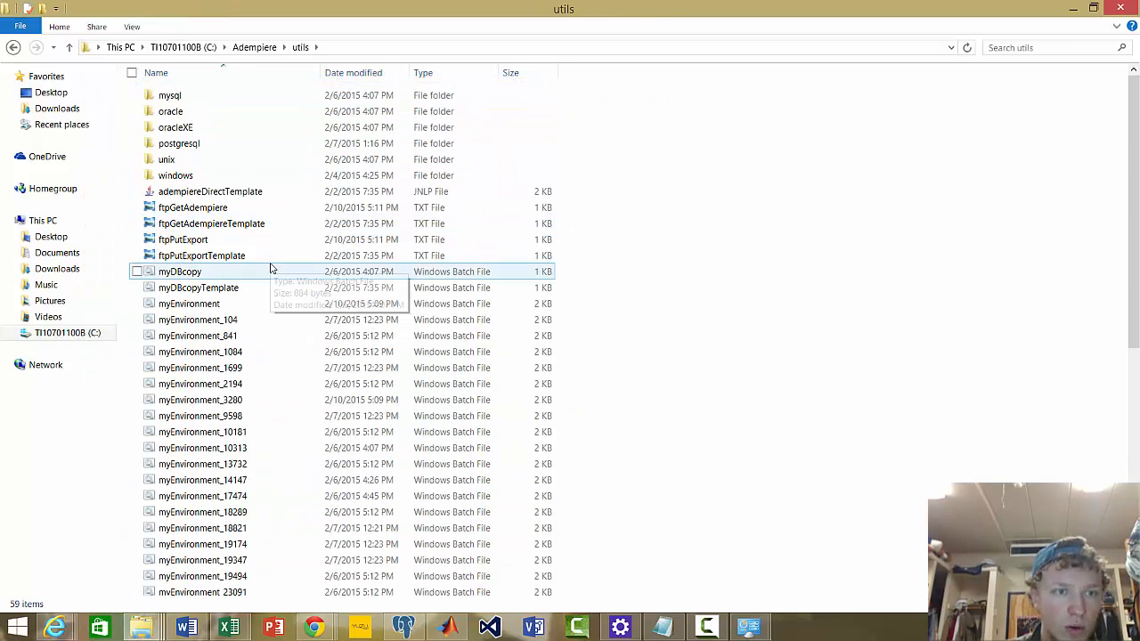
scroll(191, 302, down, 9)
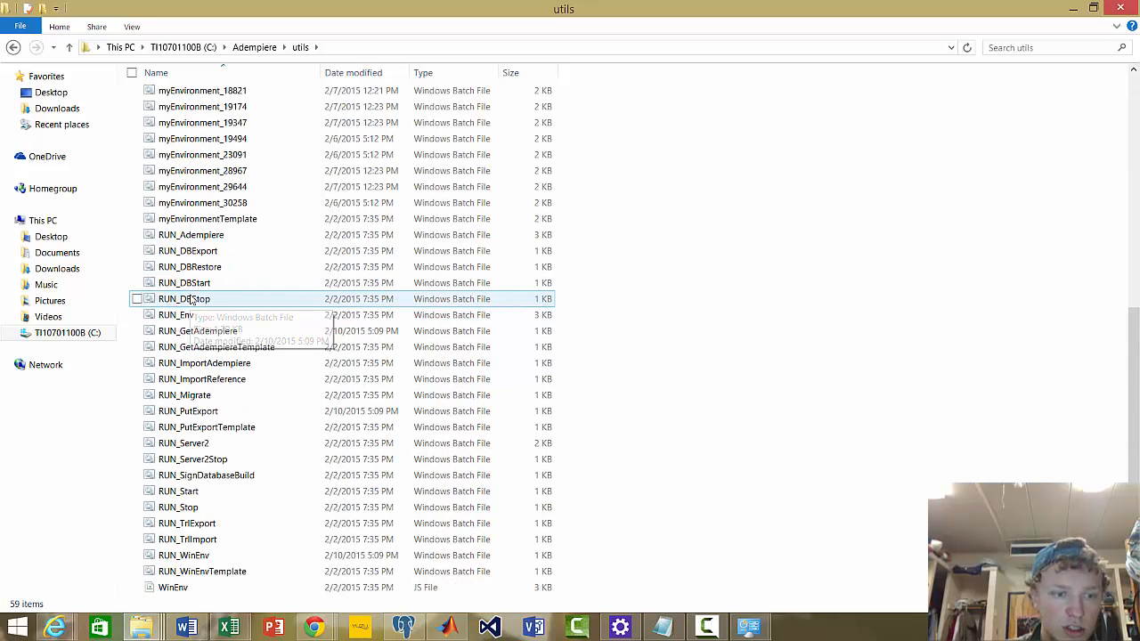
double_click(226, 366)
click(617, 333)
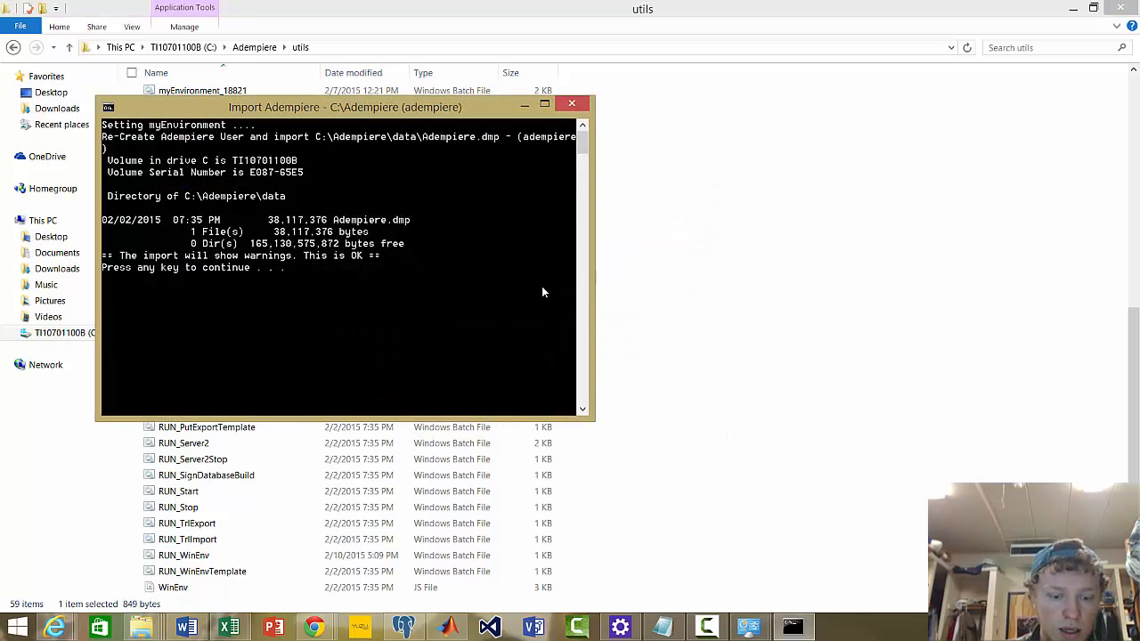
key(Return)
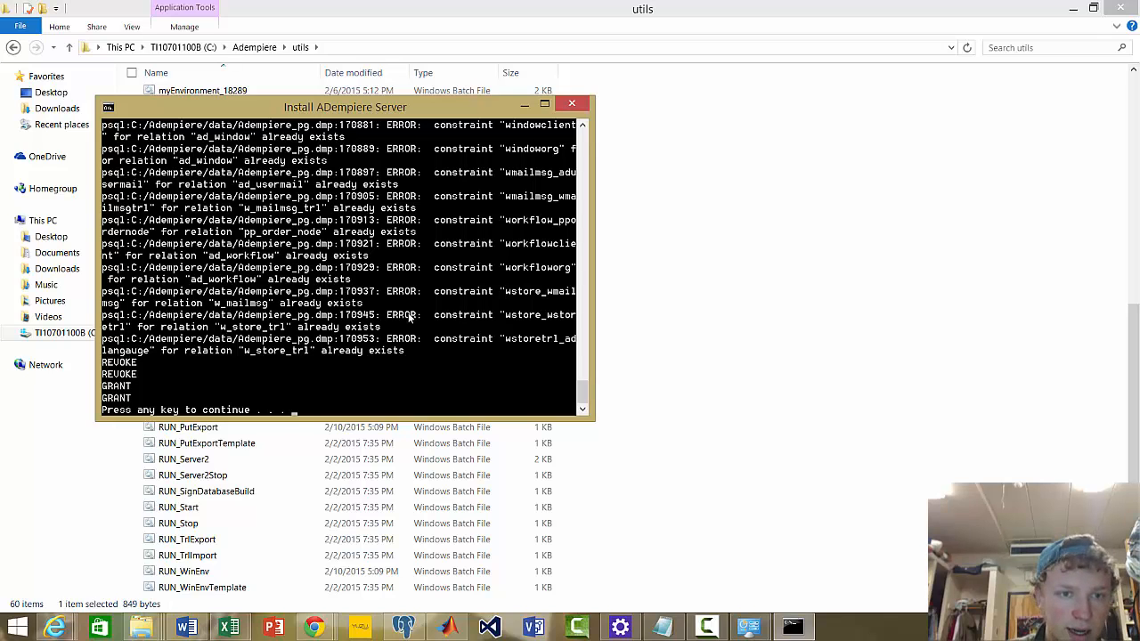
key(Return)
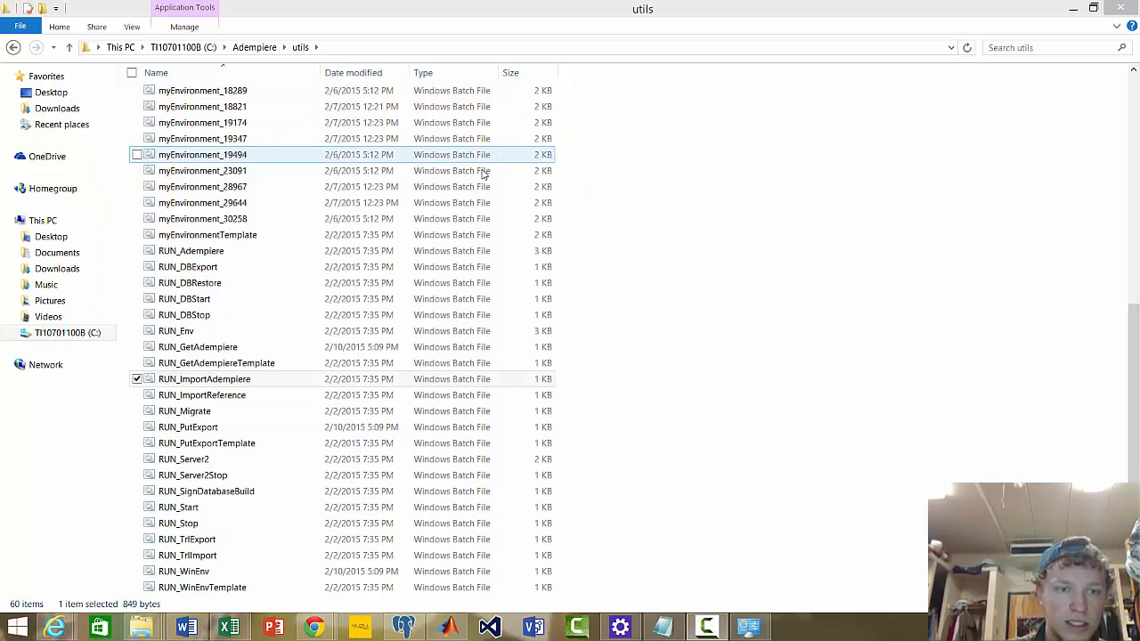
- Return to the C:\Adempiere folder and run the RUN_Adempiere batch file, allowing it past the security warning
click(263, 51)
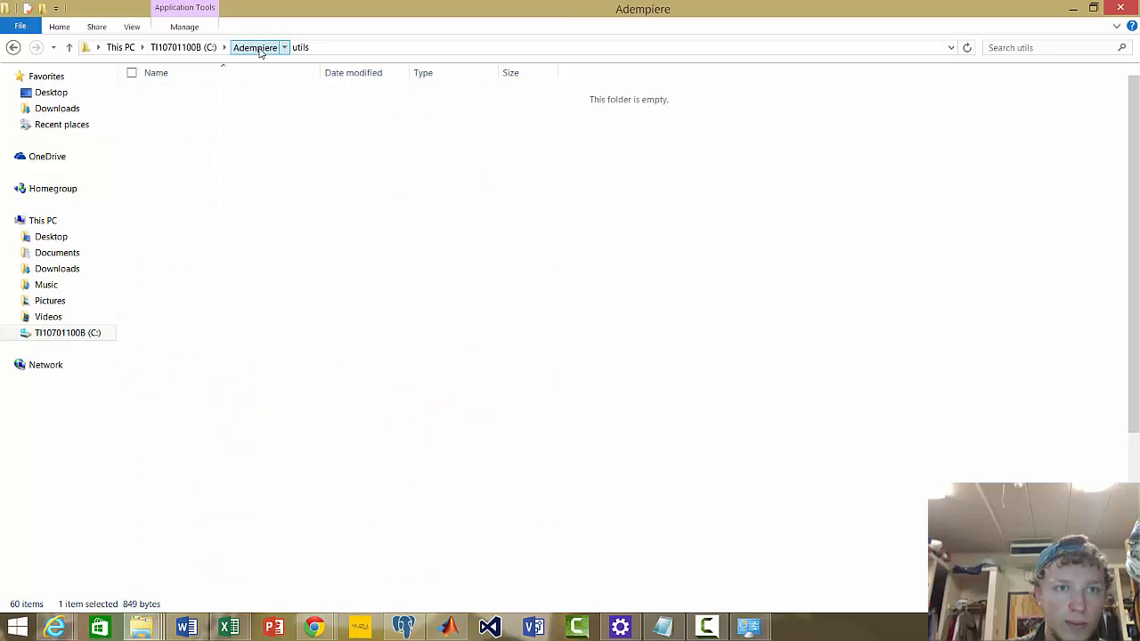
scroll(208, 272, down, 3)
scroll(209, 275, down, 2)
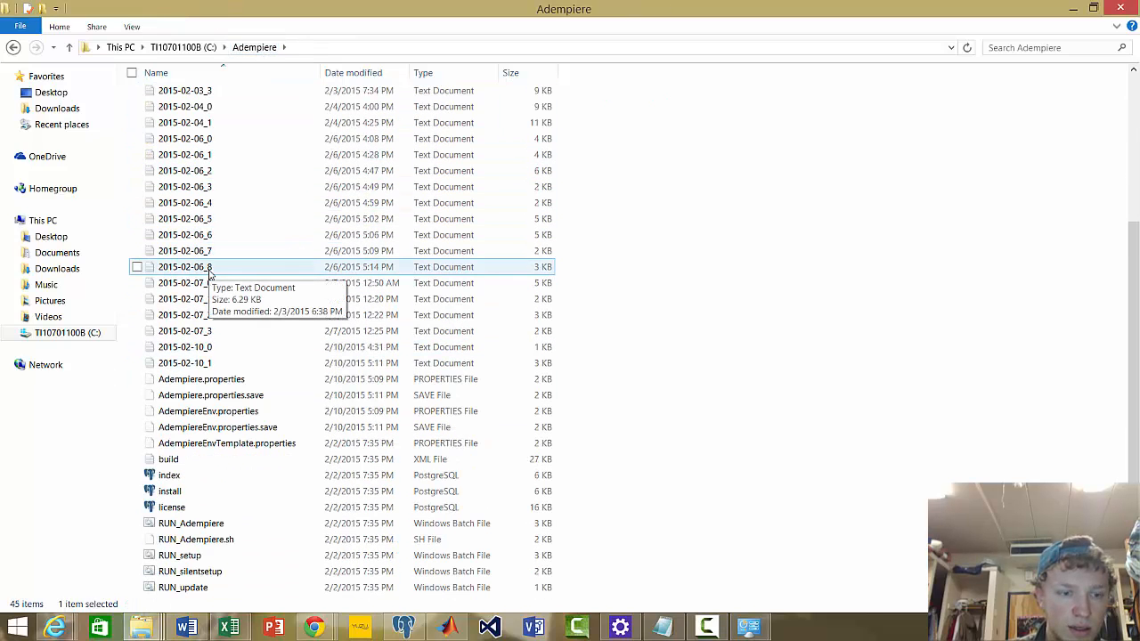
double_click(190, 523)
click(614, 332)
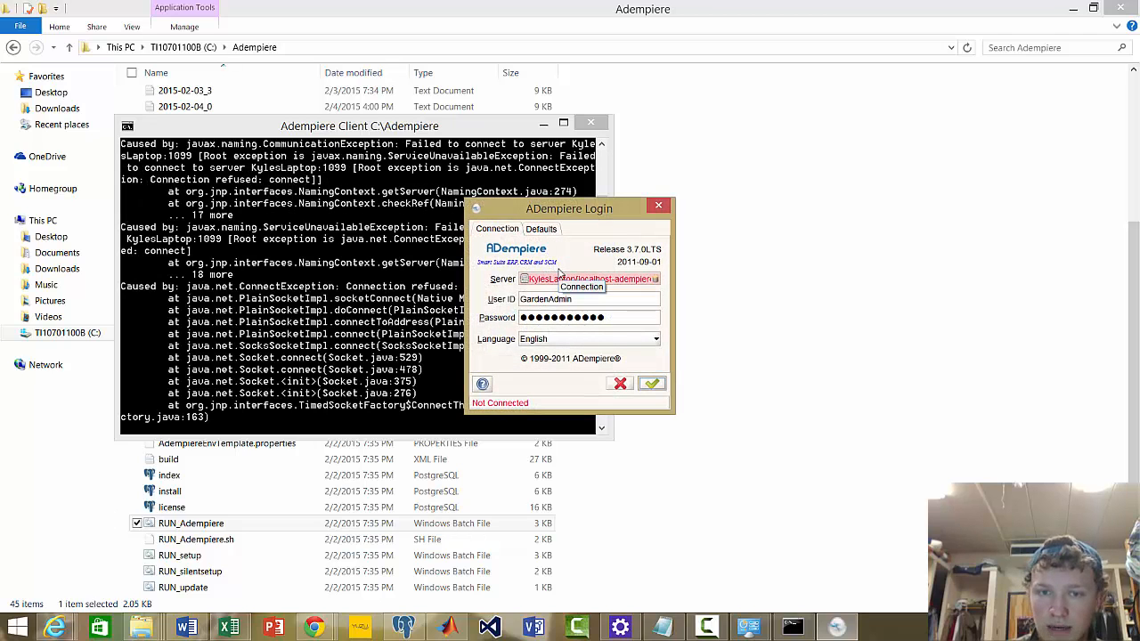
- Log in to ADempiere as GardenAdmin with the organization set to * and maximize the client's main window
click(653, 388)
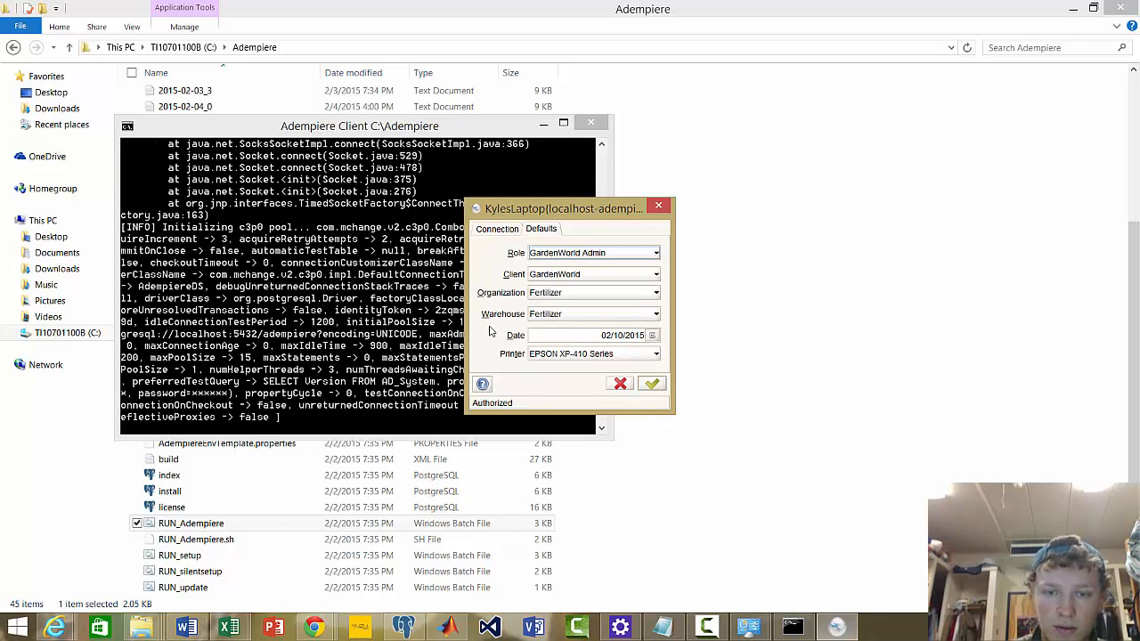
click(608, 297)
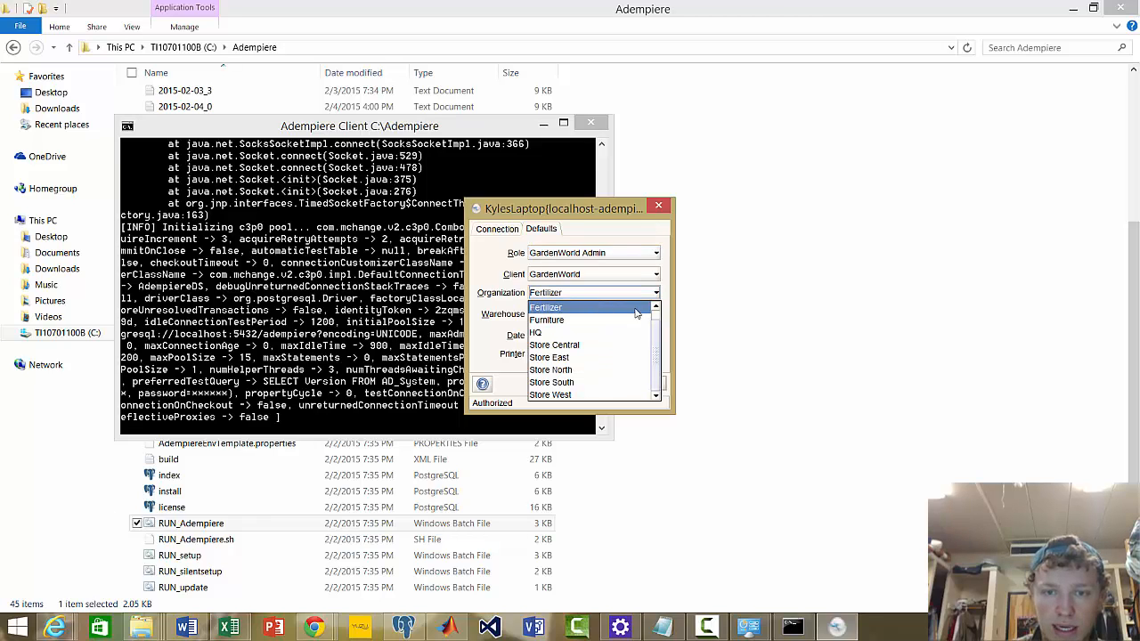
click(657, 307)
click(579, 313)
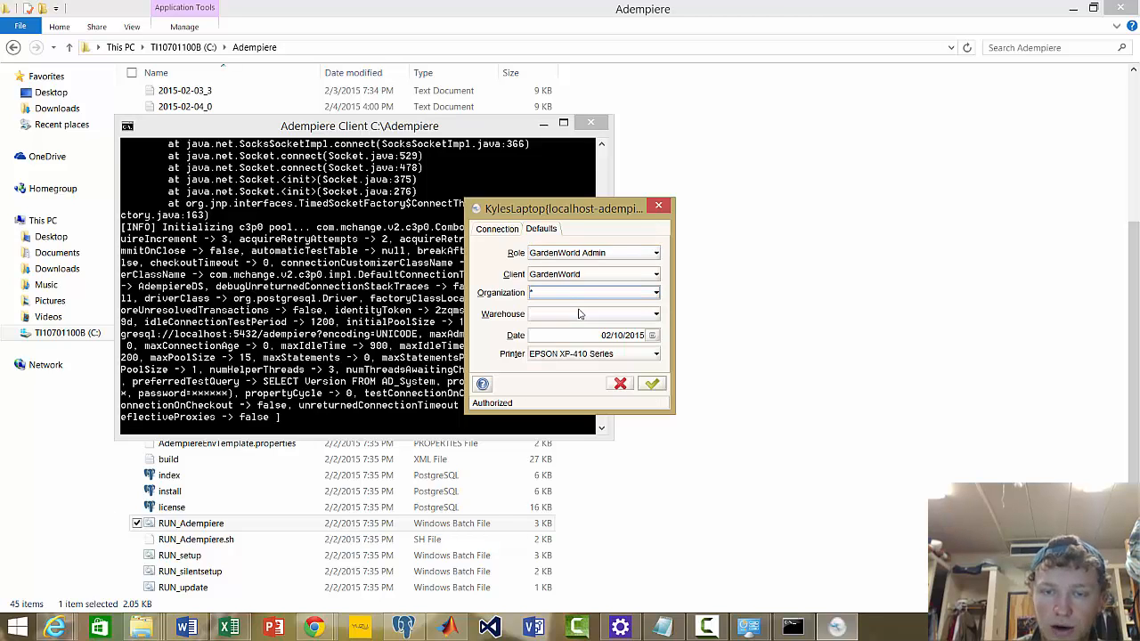
click(653, 384)
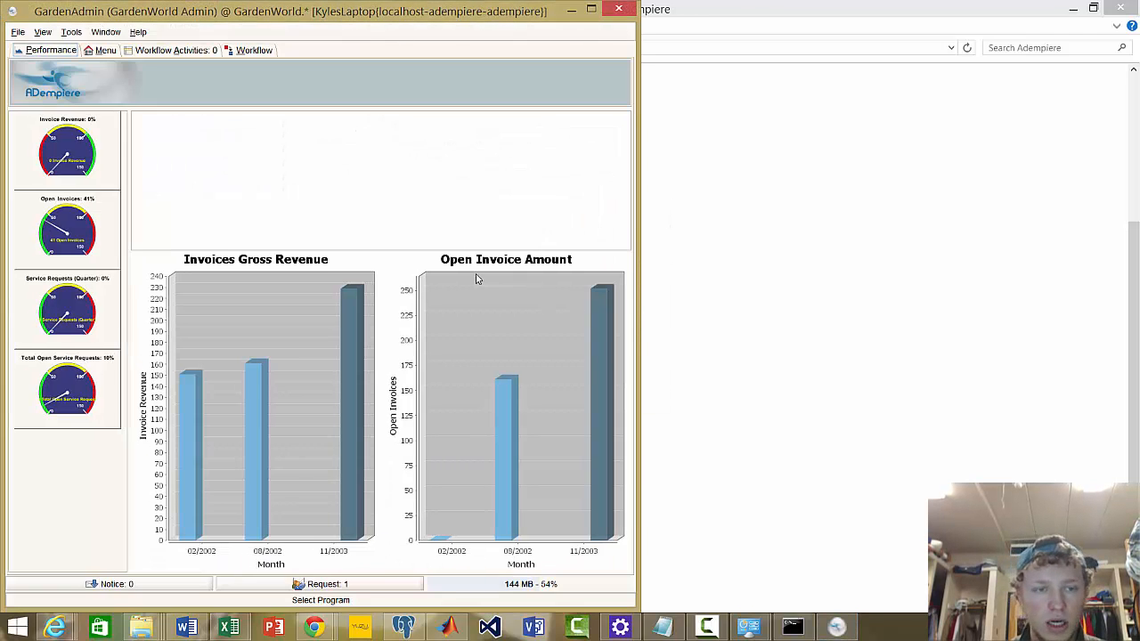
click(591, 9)
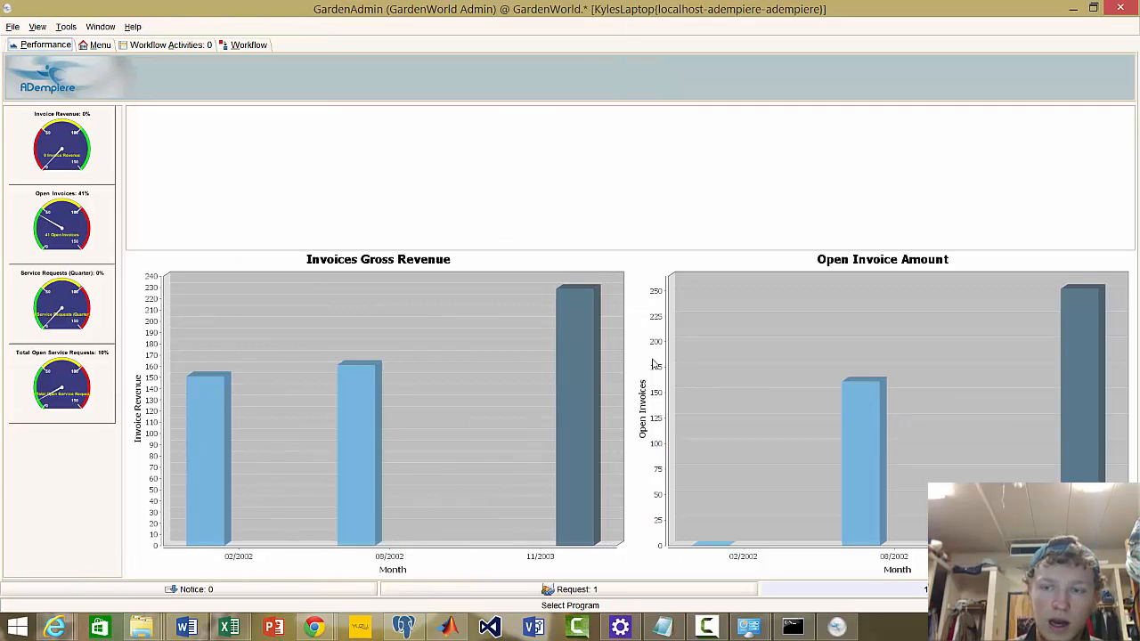